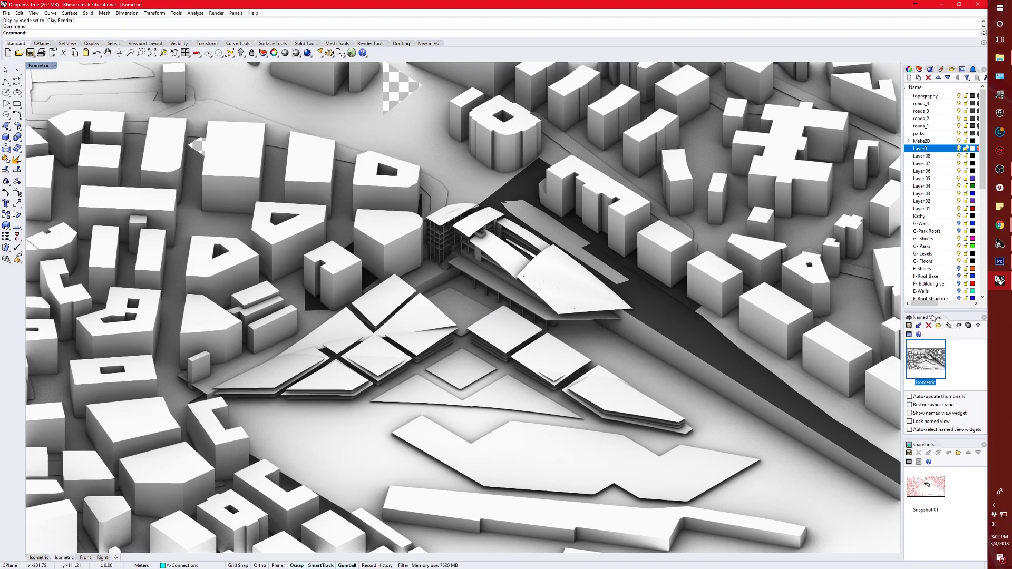
Step: Save a snapshot of the isometric Clay Render view, storing layer states, objects, camera and display mode
left_click(908, 453)
left_click(495, 302)
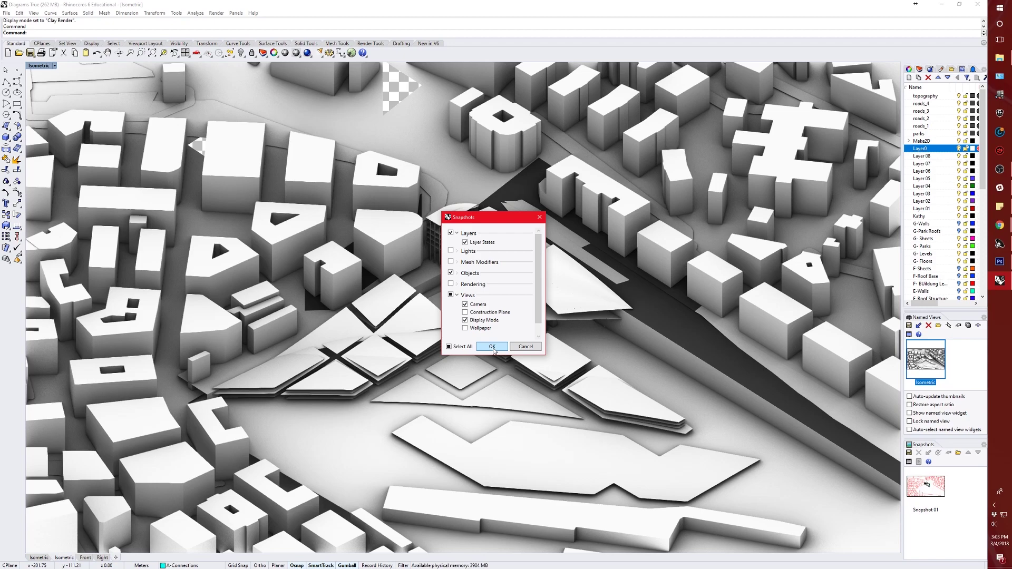
left_click_drag(486, 217, 620, 279)
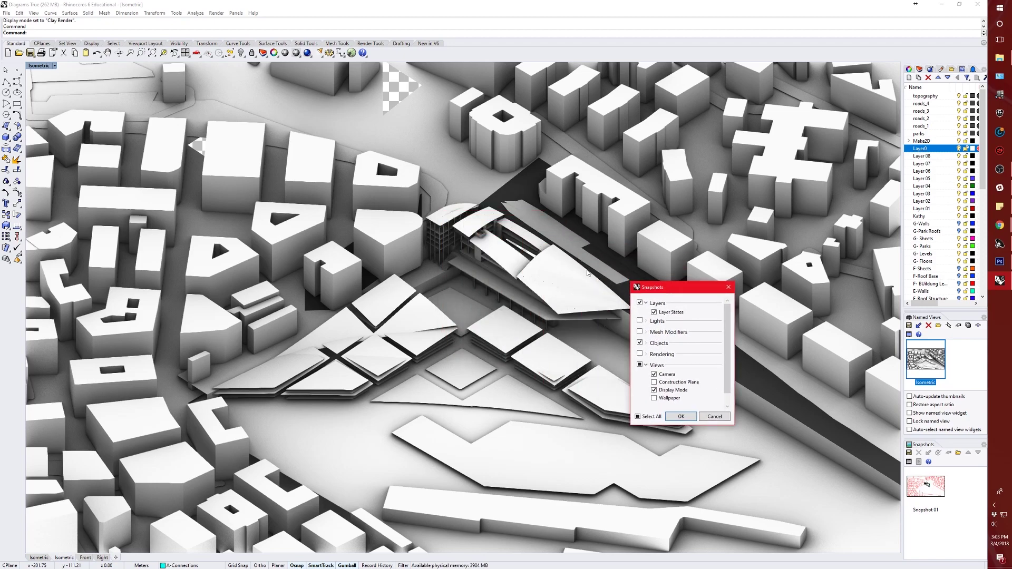
left_click(680, 416)
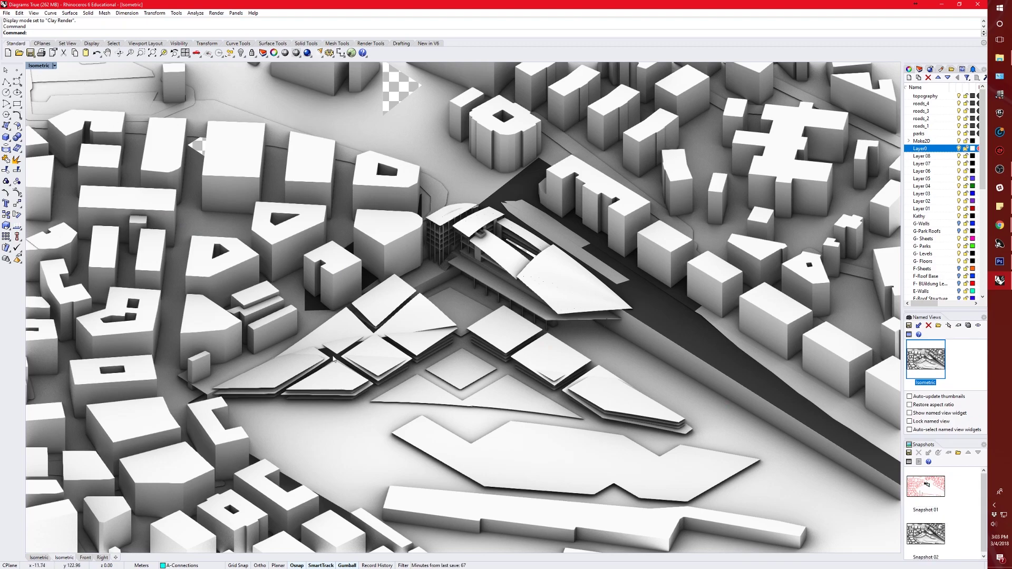
Step: Set the viewport to the NW isometric view and frame the central project site with its surrounding buildings
left_click(53, 66)
mouse_move(98, 322)
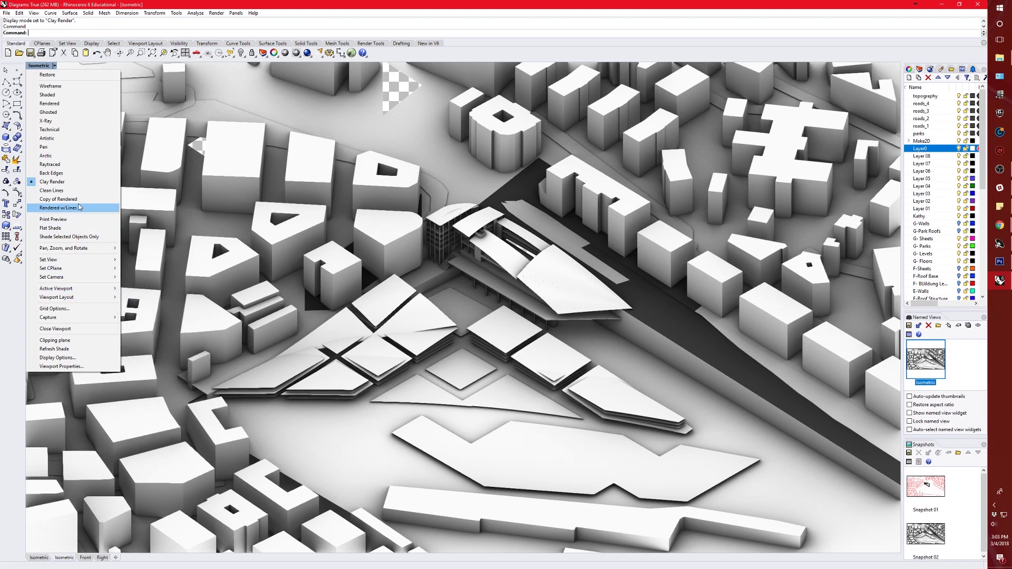
mouse_move(79, 259)
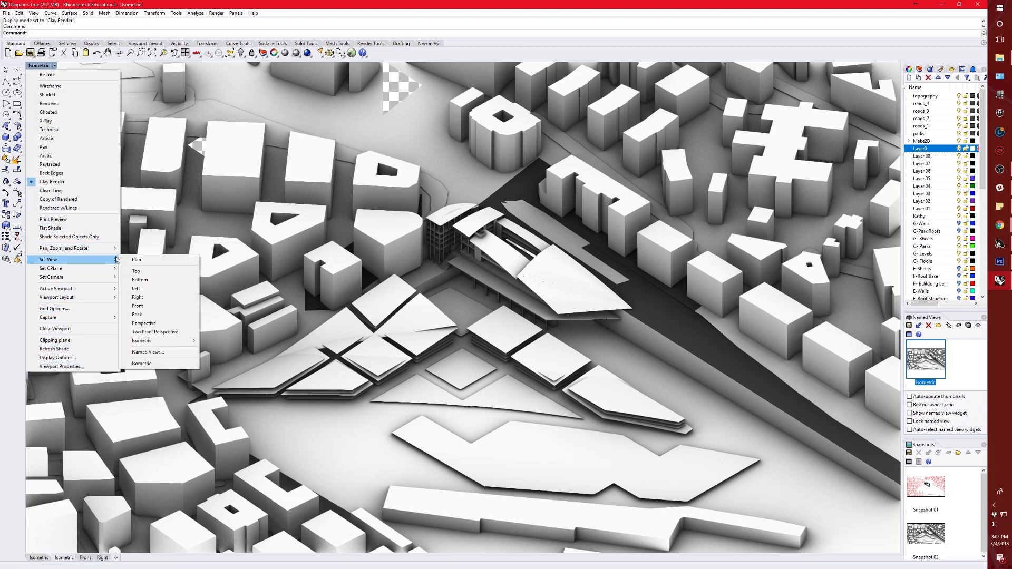
mouse_move(181, 340)
left_click(223, 351)
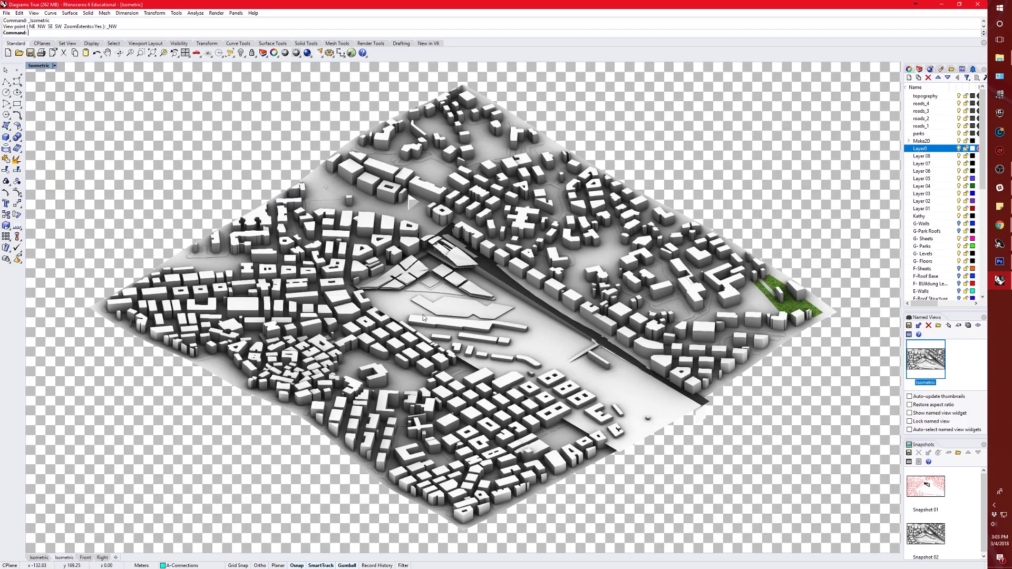
scroll(394, 269, "up", 5)
scroll(394, 269, "up", 2)
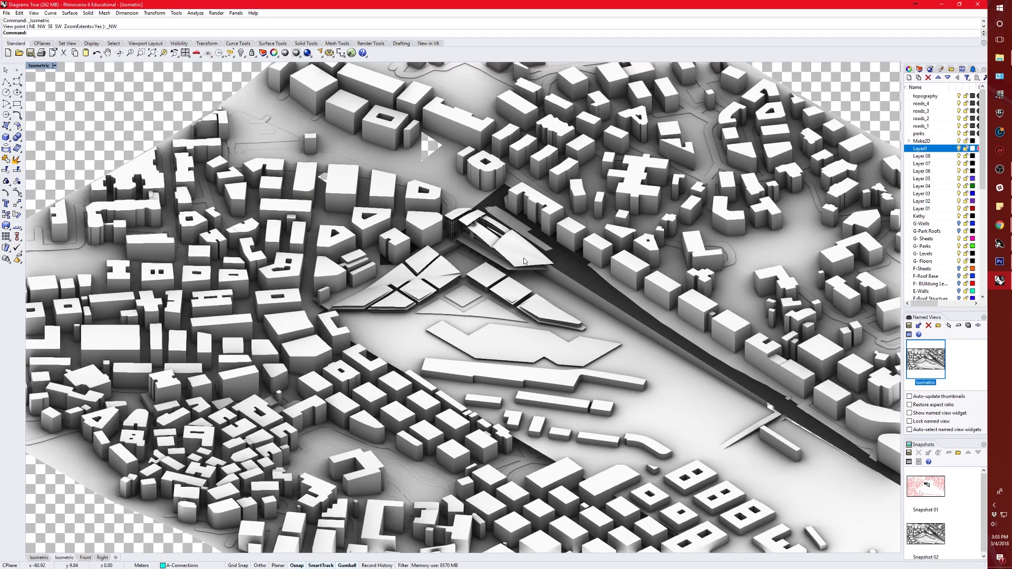
scroll(566, 318, "up", 4)
scroll(517, 287, "down", 4)
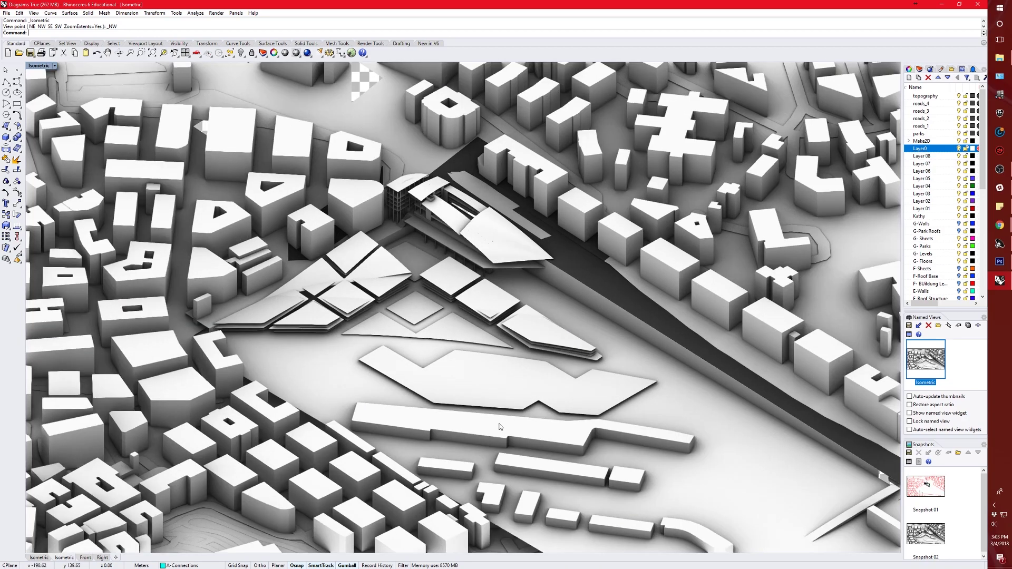
scroll(457, 381, "up", 3)
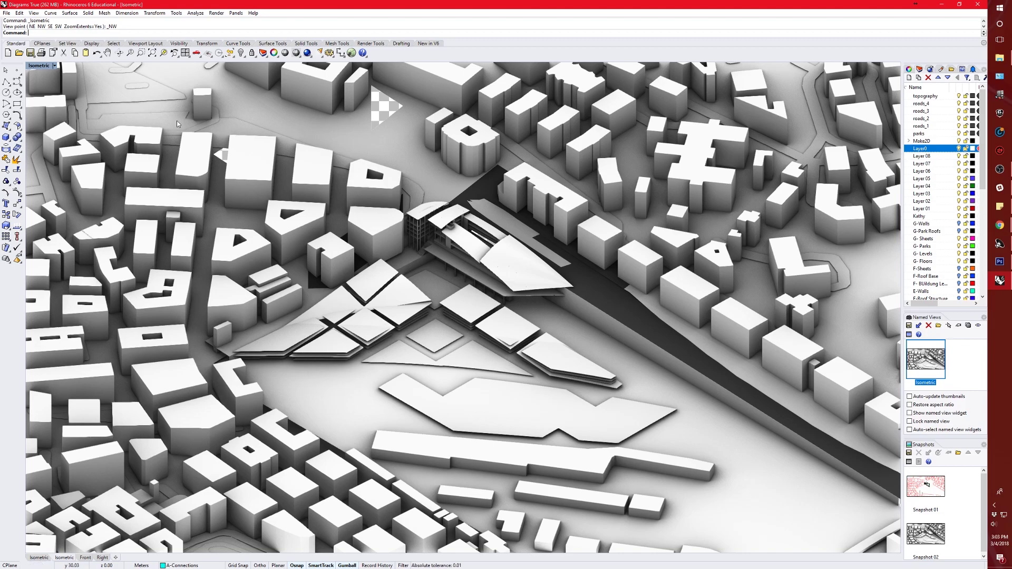
Step: Open the viewport's display options and look through the available display modes, including Technical, Pen, Clay Render and Clean Lines
left_click(55, 66)
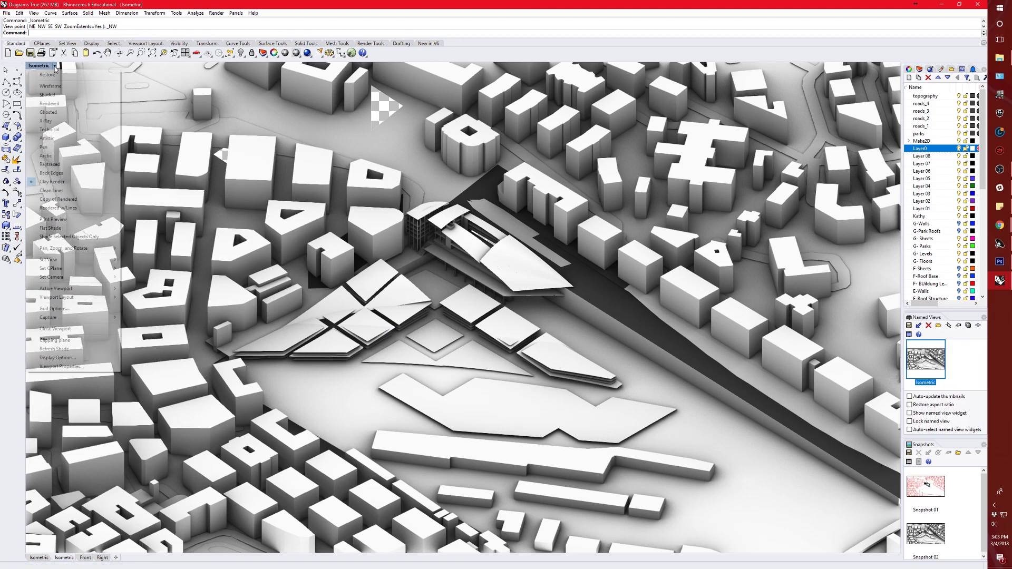
left_click(79, 357)
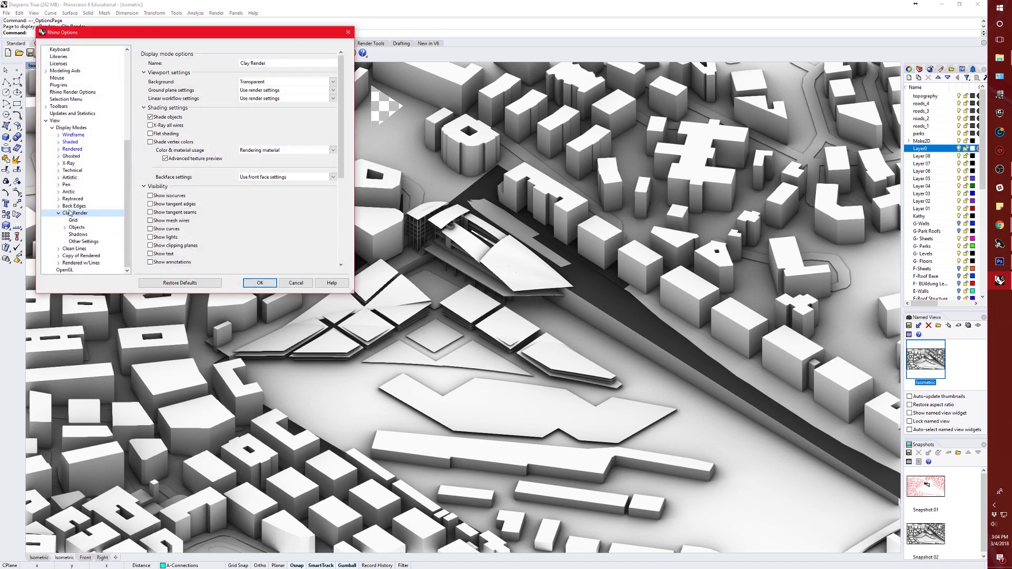
left_click(74, 128)
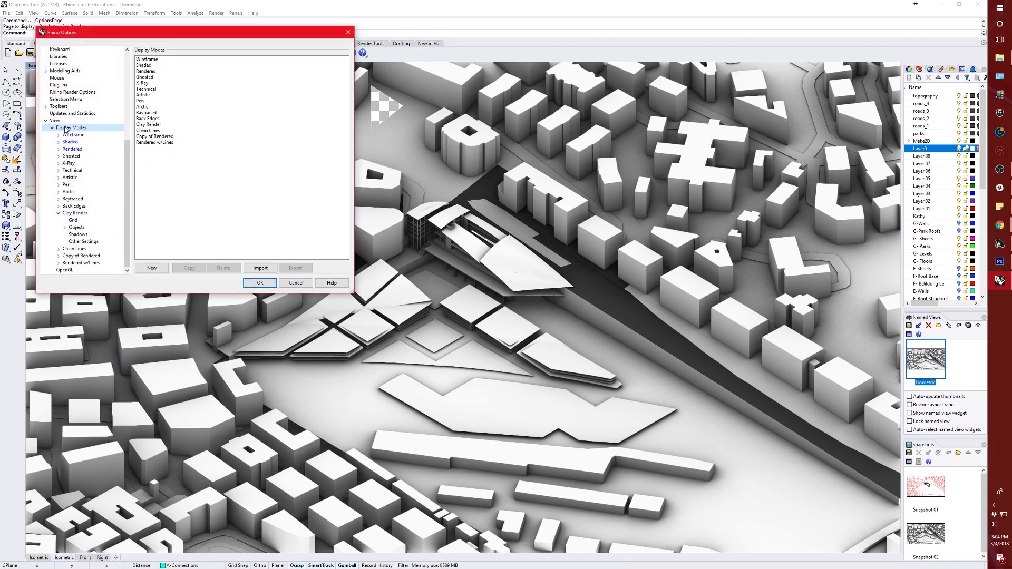
left_click(147, 83)
left_click(147, 65)
left_click(150, 95)
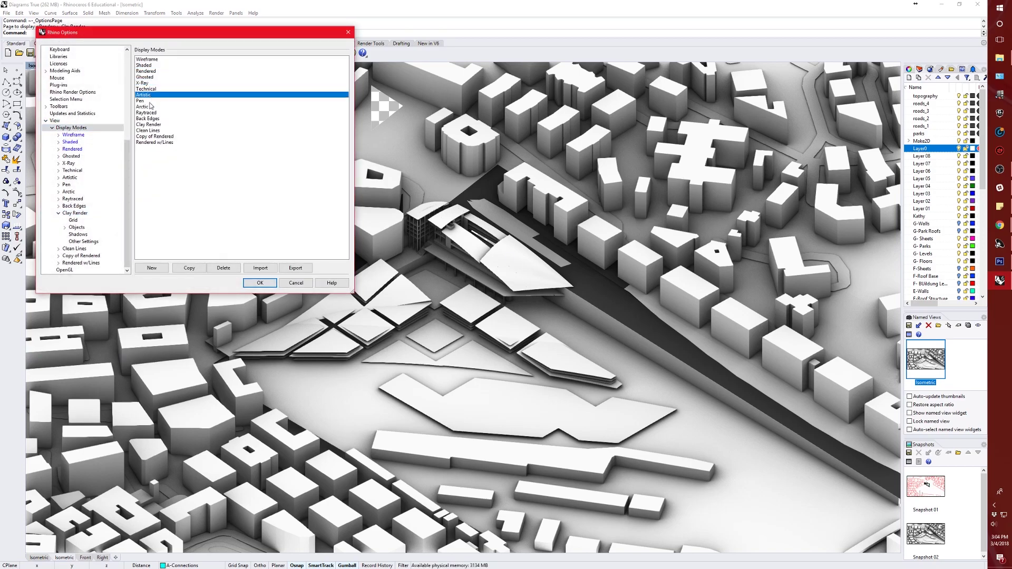
left_click(150, 131)
left_click(148, 89)
left_click(146, 71)
left_click(152, 100)
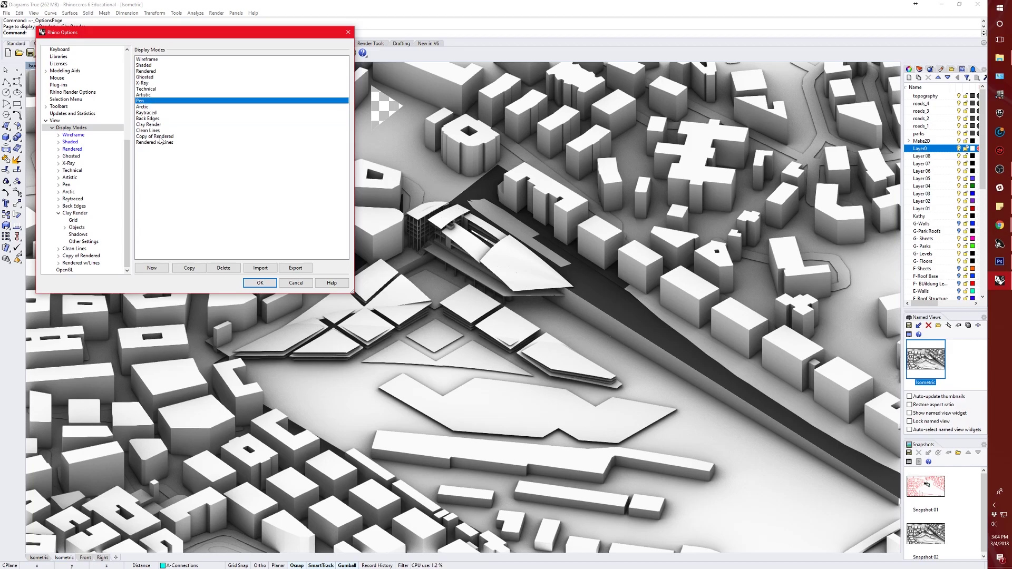
left_click(150, 71)
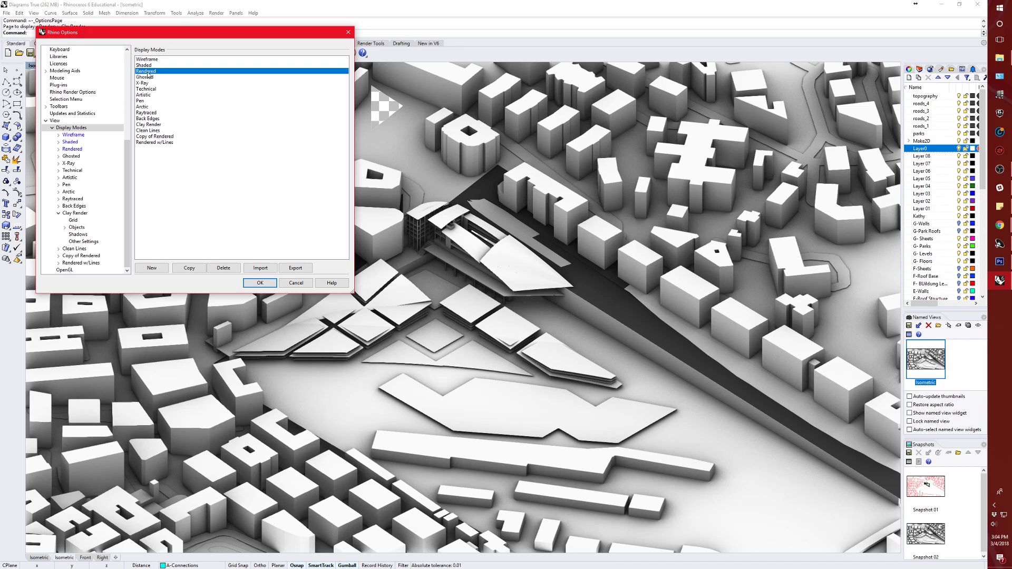
left_click(166, 89)
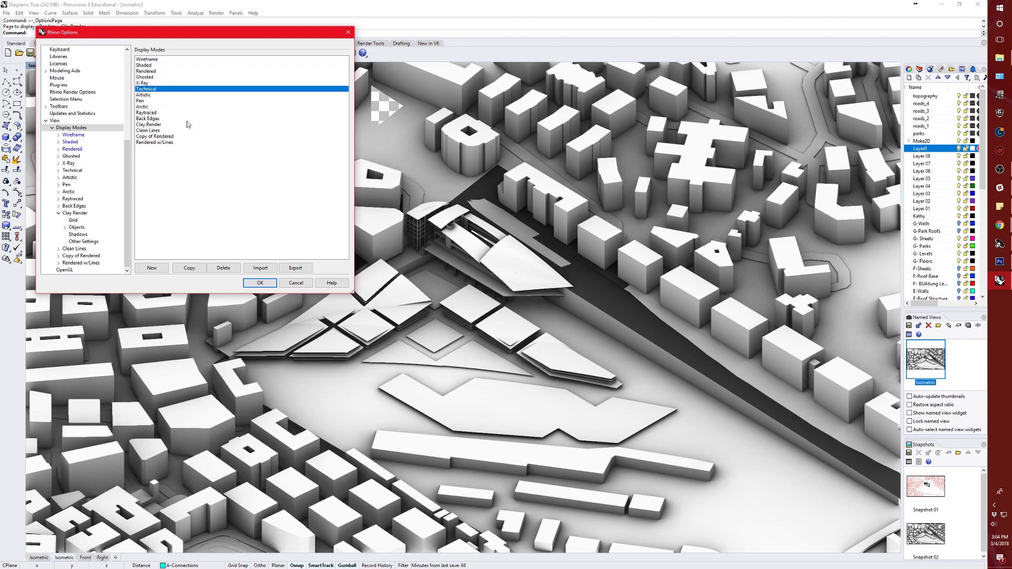
left_click(158, 125)
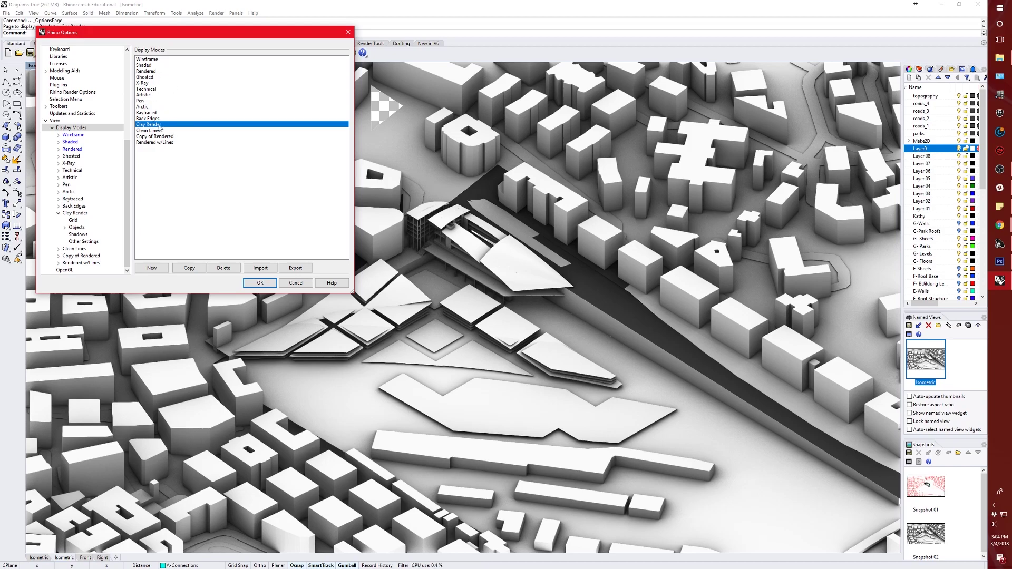
left_click(150, 89)
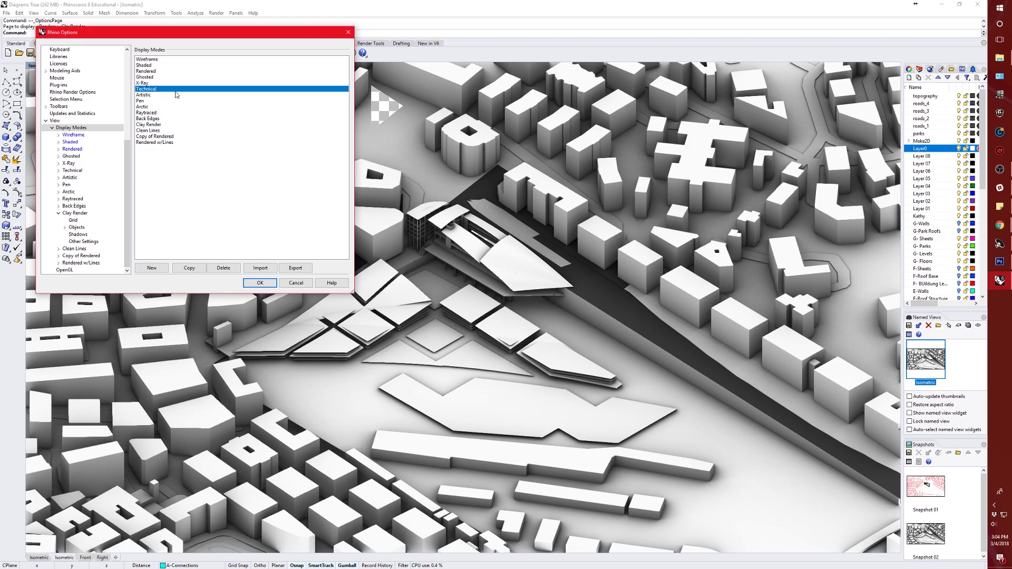
left_click(158, 119)
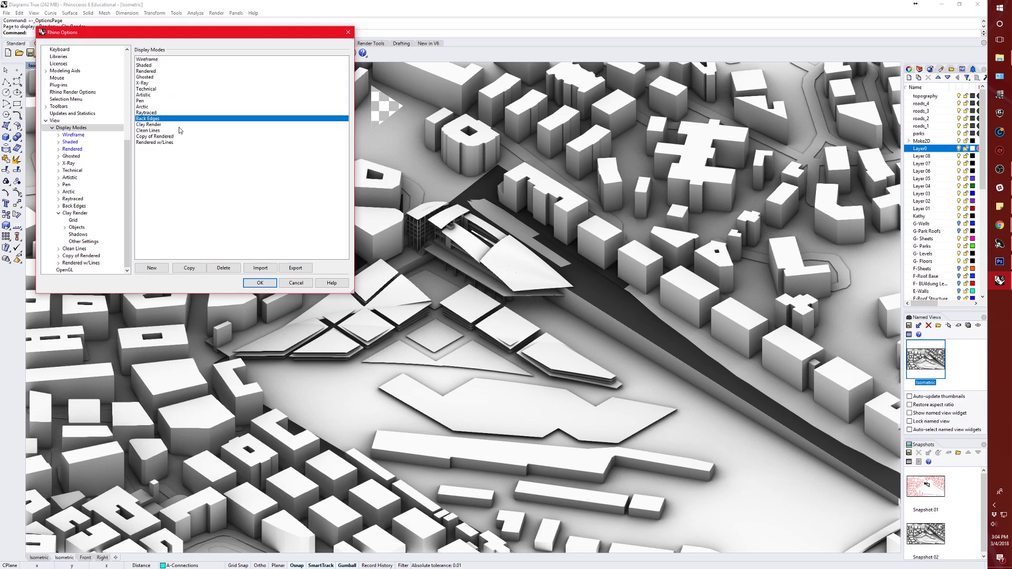
left_click(163, 130)
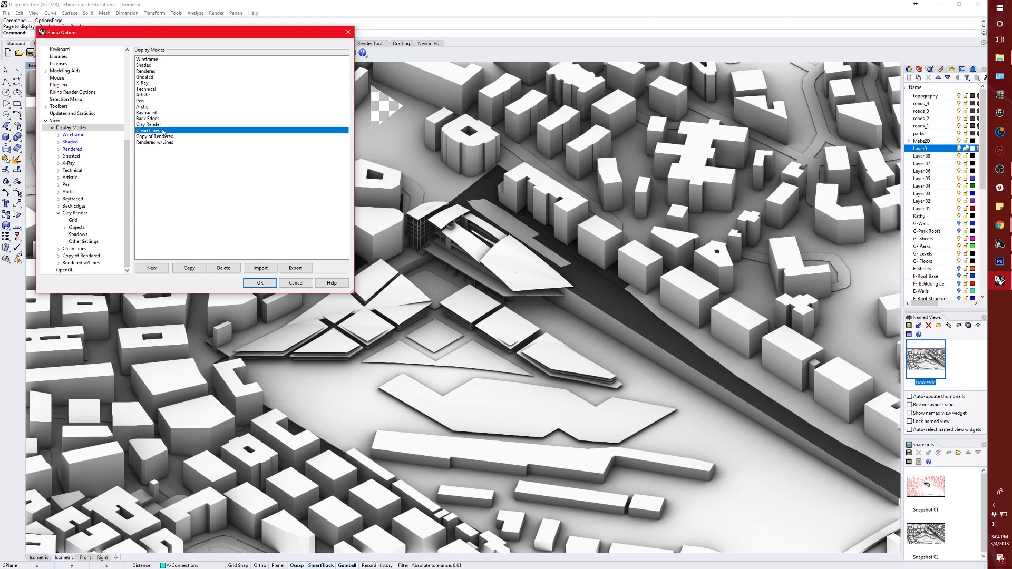
Step: Open the settings of the Clay Render display mode and examine its name
left_click(77, 213)
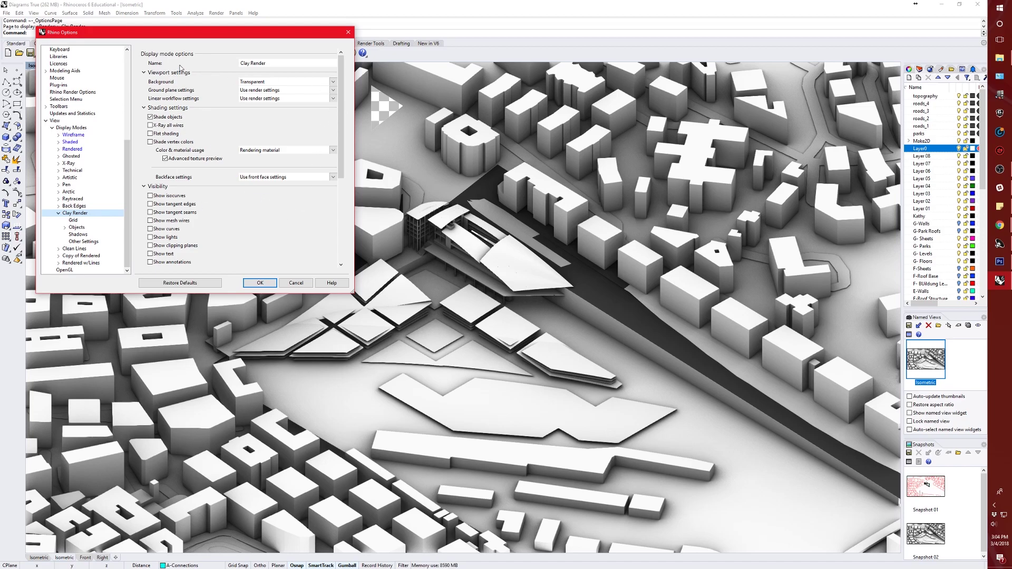
double_click(261, 63)
left_click(273, 63)
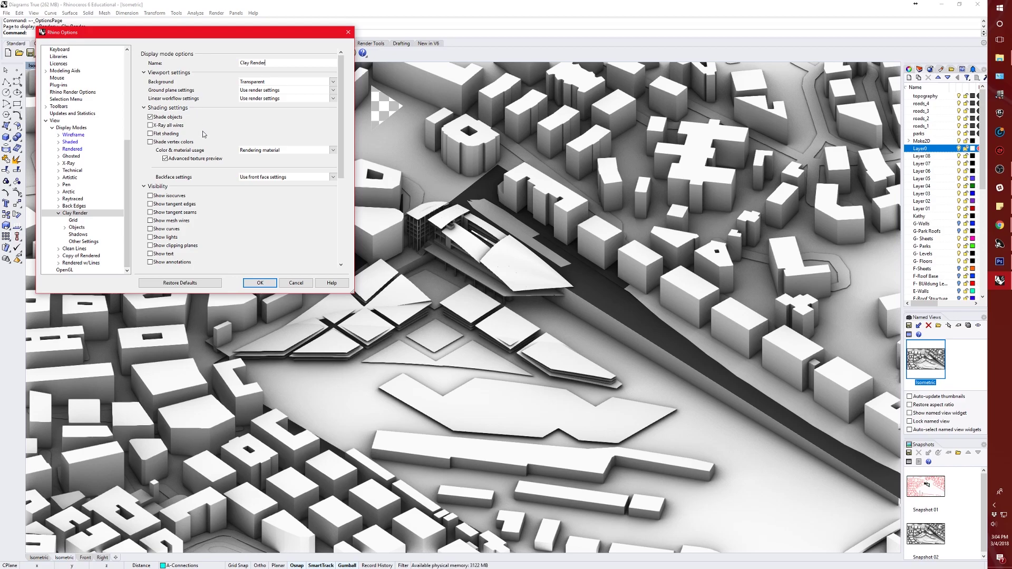
Step: Try showing tangent edges, tangent seams, mesh wires, curves, lights and clipping planes, along with isocurves, in the Clay Render mode
scroll(195, 114, "down", 3)
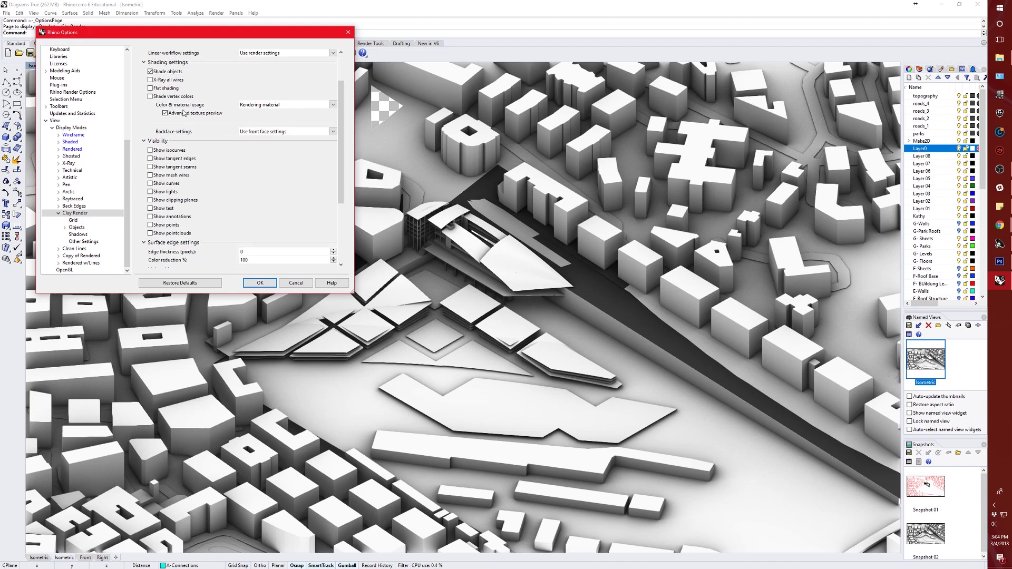
left_click(174, 158)
left_click(174, 167)
left_click(171, 175)
left_click(167, 184)
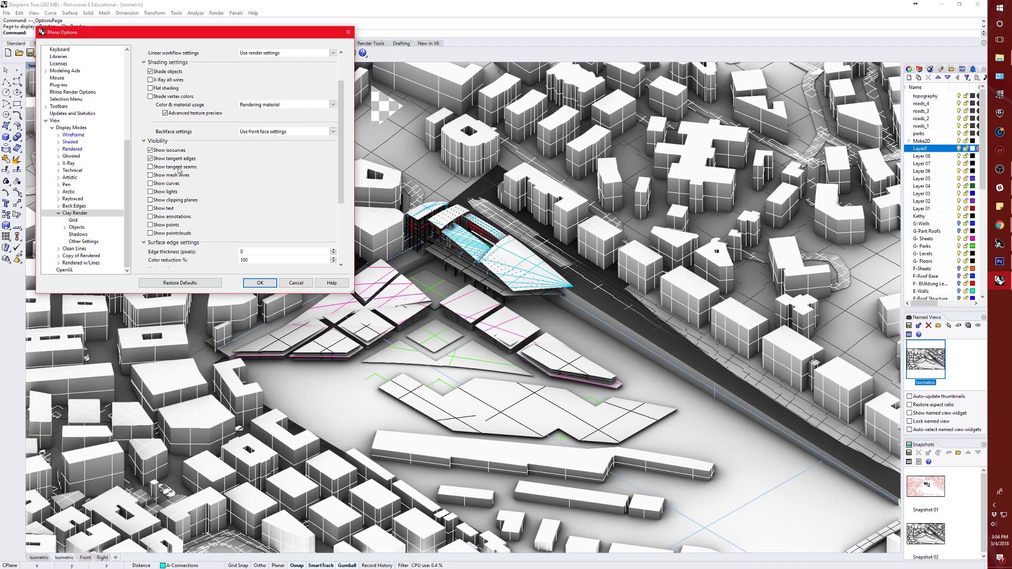
left_click(166, 192)
left_click(167, 200)
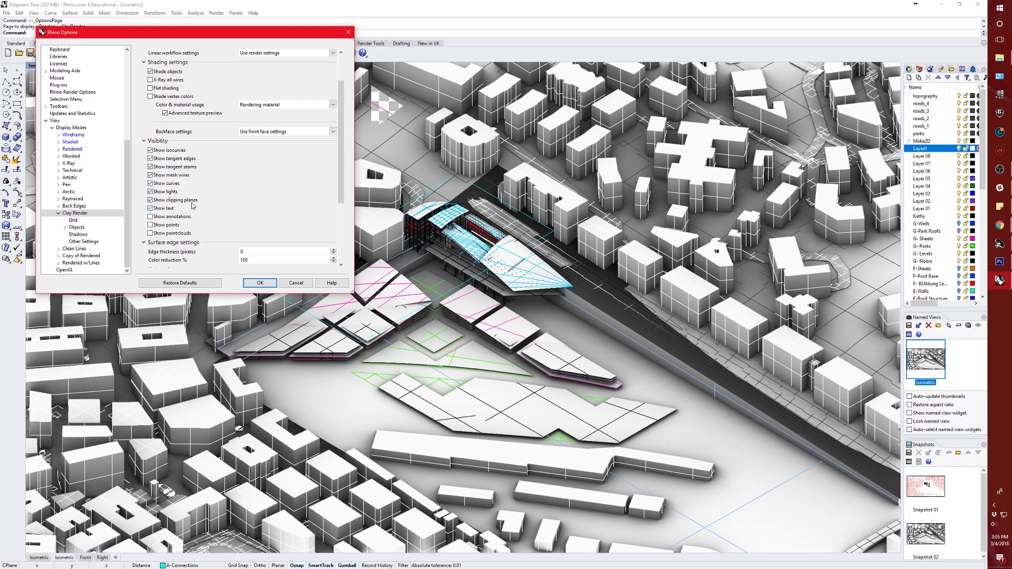
Step: Hide the lights, curves, mesh wires, tangent seams and isocurves in the Clay Render mode again
left_click(166, 191)
left_click(168, 183)
left_click(171, 175)
left_click(163, 167)
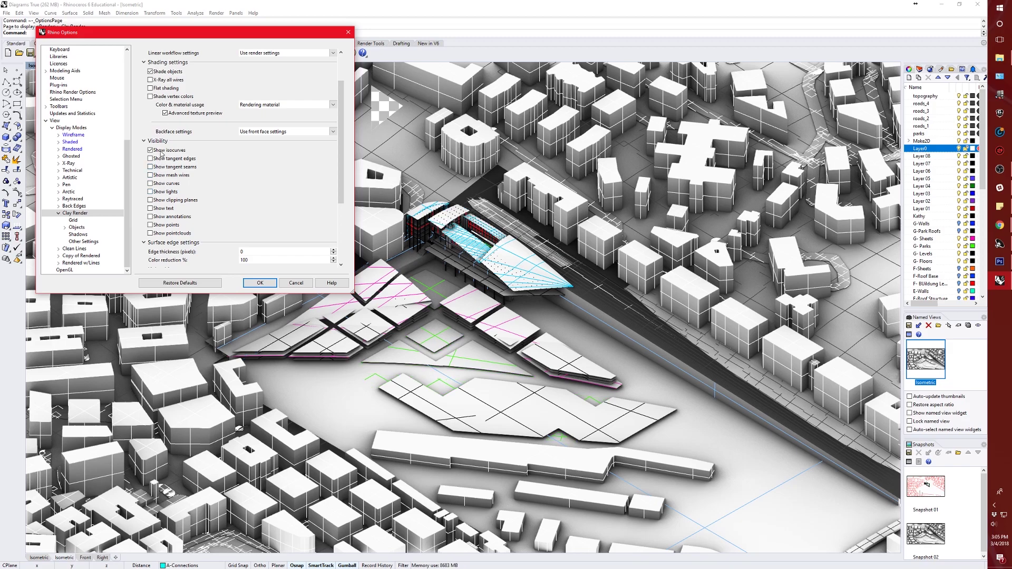
left_click(162, 151)
Step: Try a surface edge thickness of 2 pixels with a lower color reduction percentage in the Clay Render mode
scroll(163, 190, "down", 2)
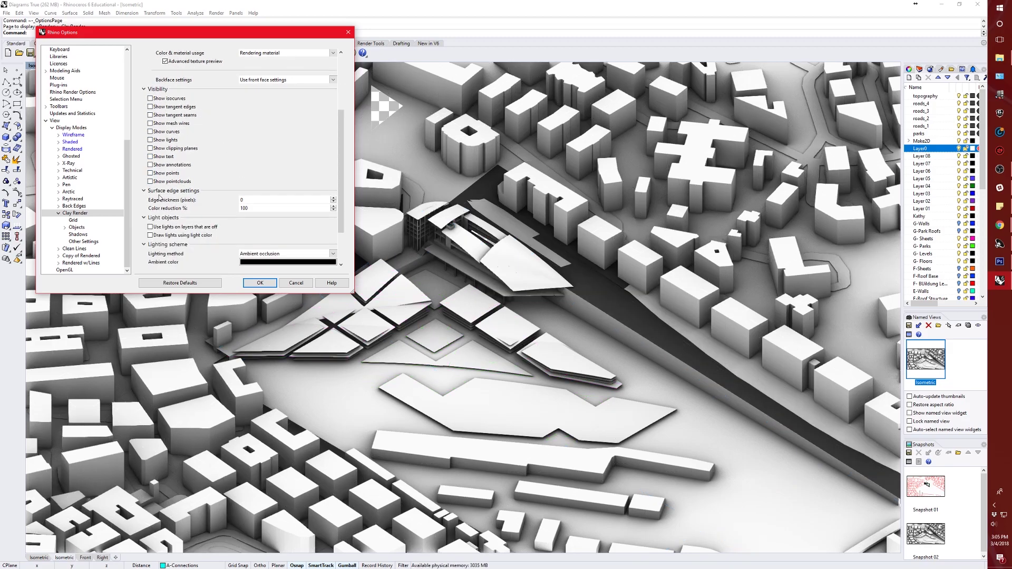
scroll(260, 189, "down", 1)
double_click(268, 182)
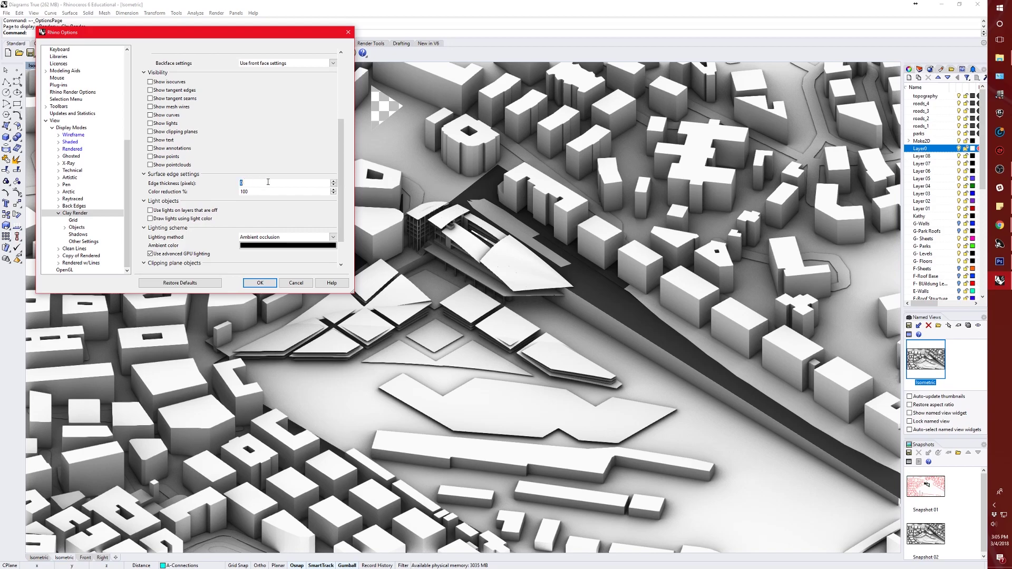
type("2")
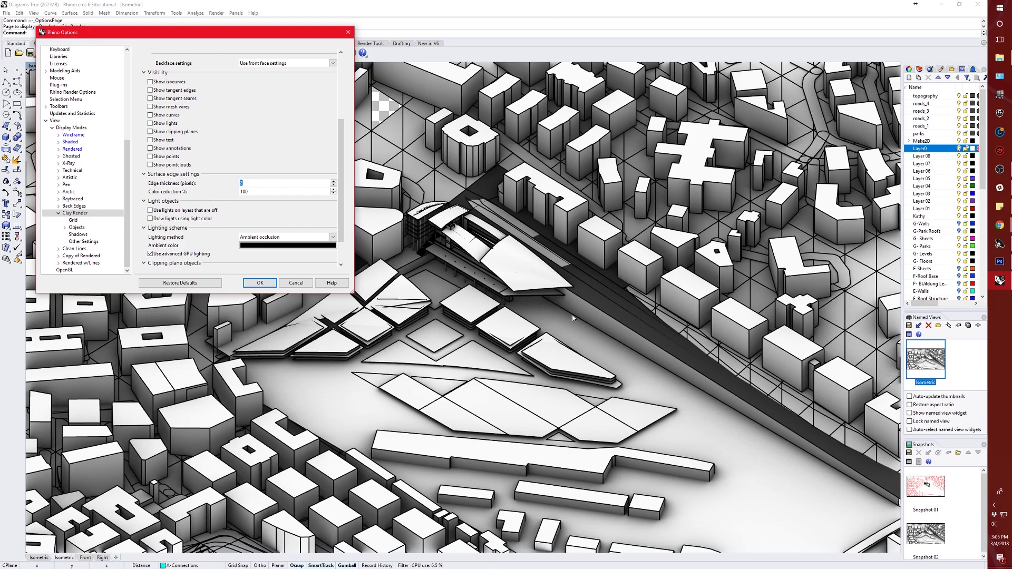
key("Tab")
key("Return")
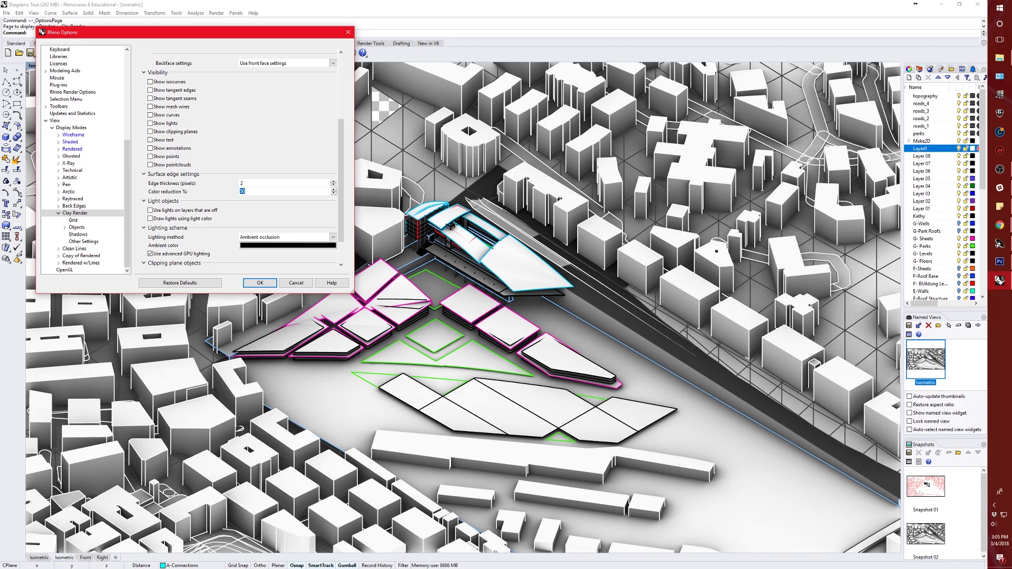
Step: Set the surface edge color reduction back to 100% and the edge thickness to 0 pixels
left_click(285, 195)
type("100")
left_click(248, 152)
double_click(242, 184)
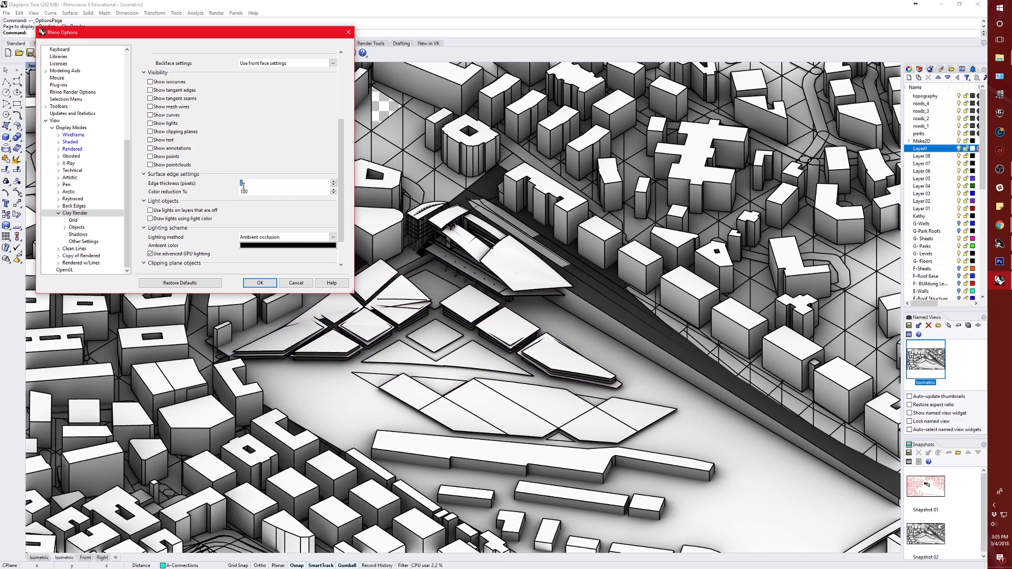
type("0")
key("Return")
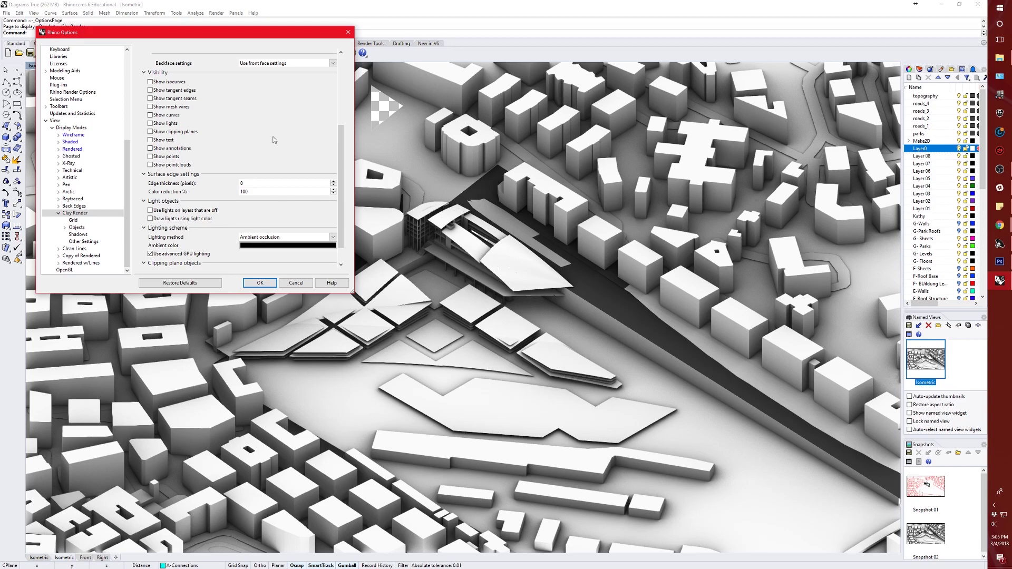
Step: Try Default lighting as the Clay Render lighting method and return it to Ambient occlusion
scroll(247, 169, "down", 2)
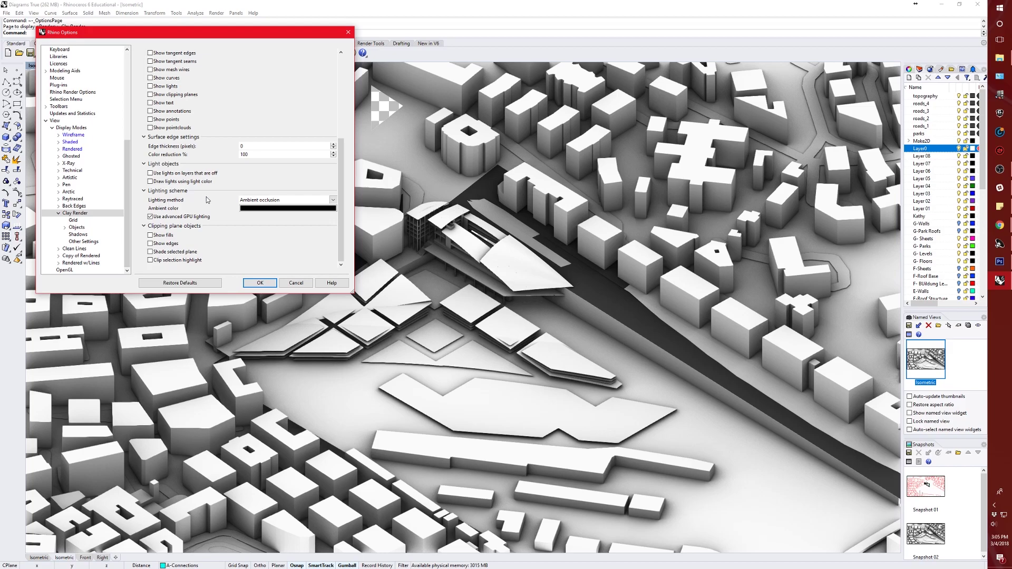
left_click(261, 201)
left_click(284, 209)
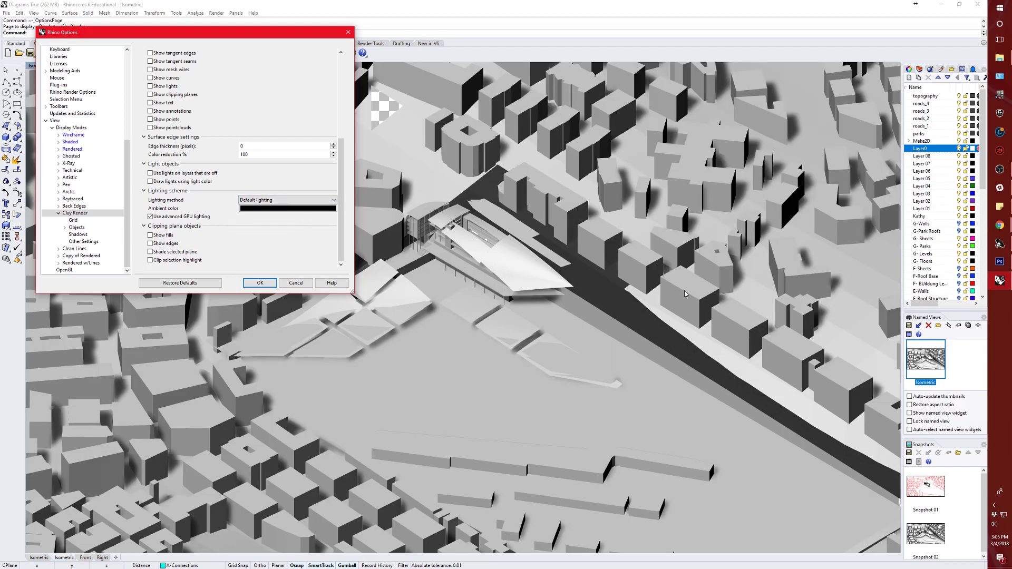
left_click(292, 201)
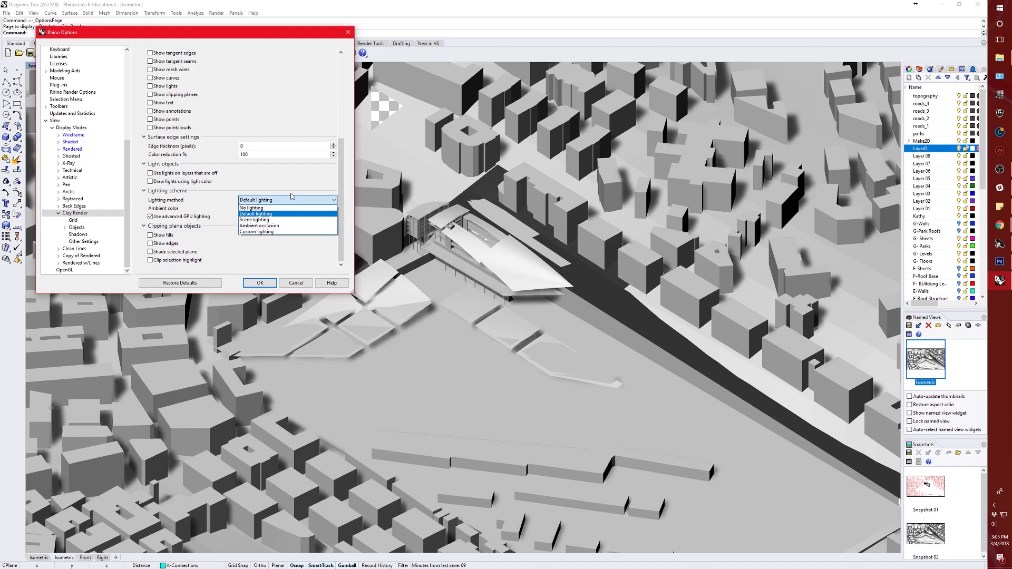
left_click(278, 227)
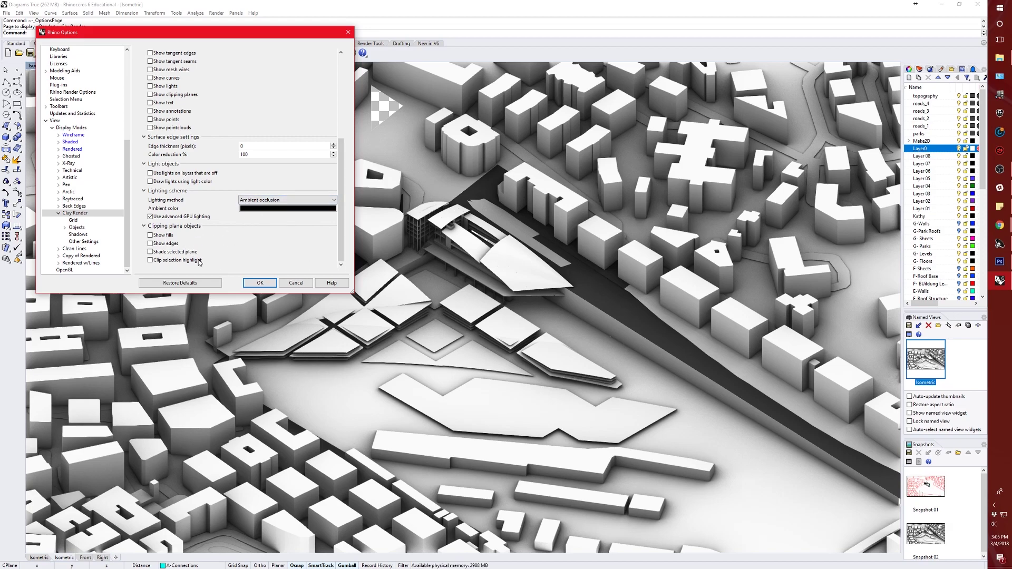
Step: Review the Clay Render grid and object settings, including those for curves, surfaces and meshes
left_click(76, 220)
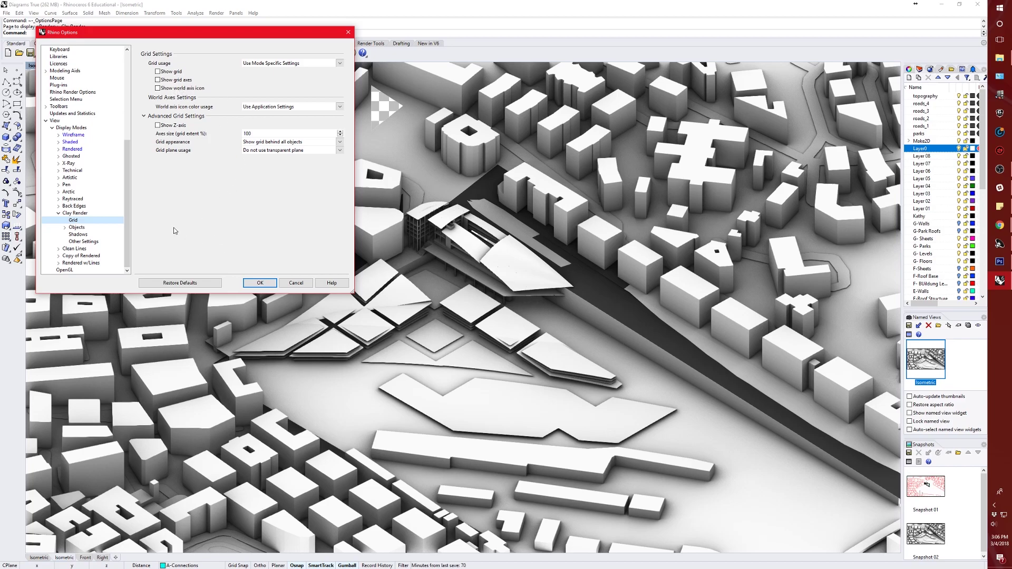
left_click(77, 227)
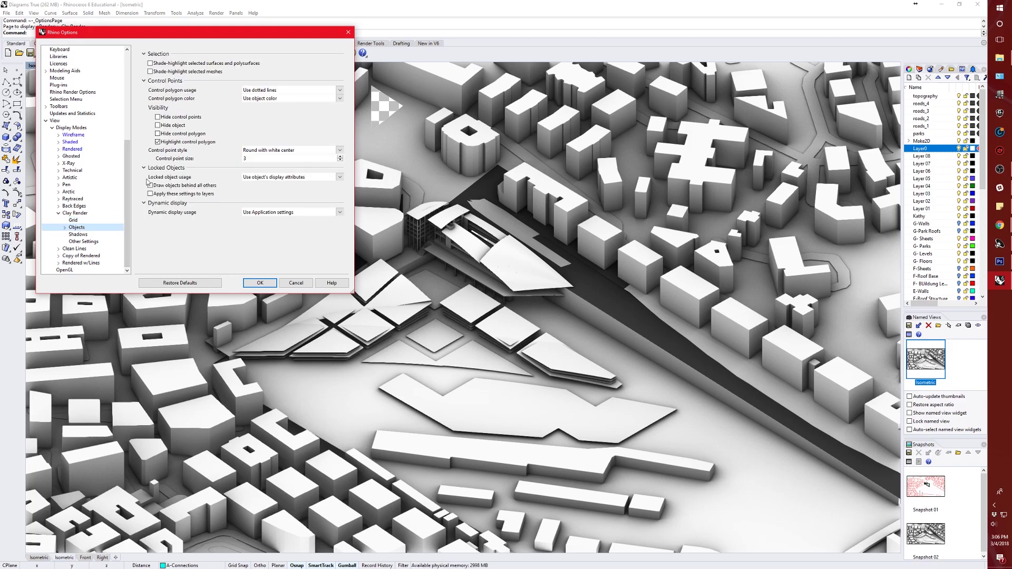
left_click(66, 227)
left_click(85, 213)
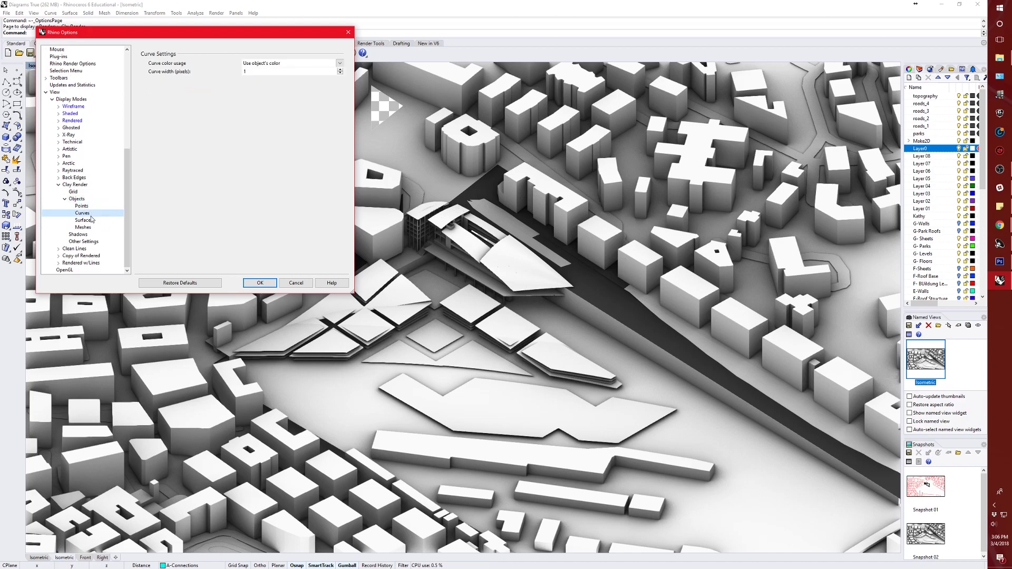
left_click(93, 221)
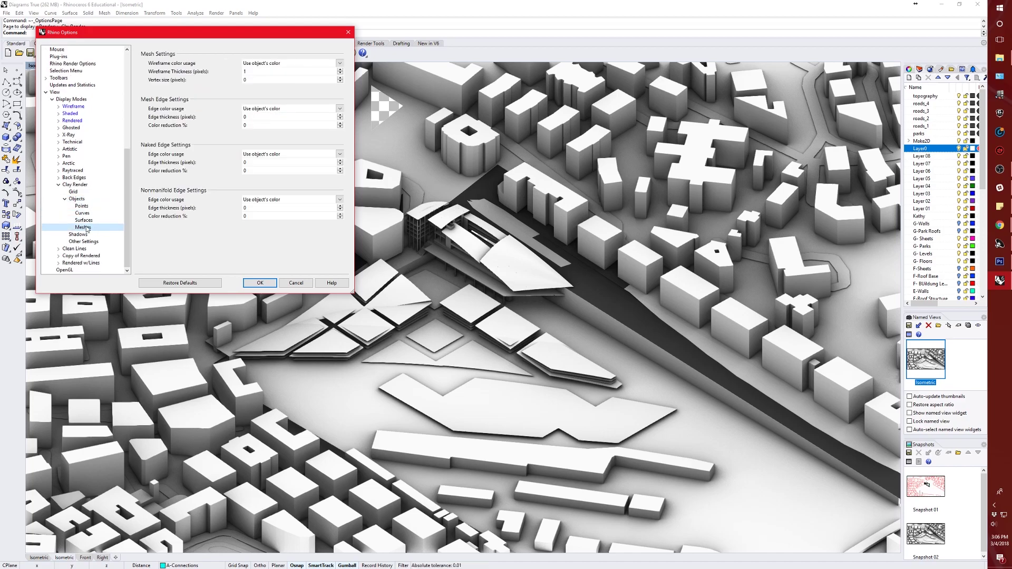
left_click(65, 199)
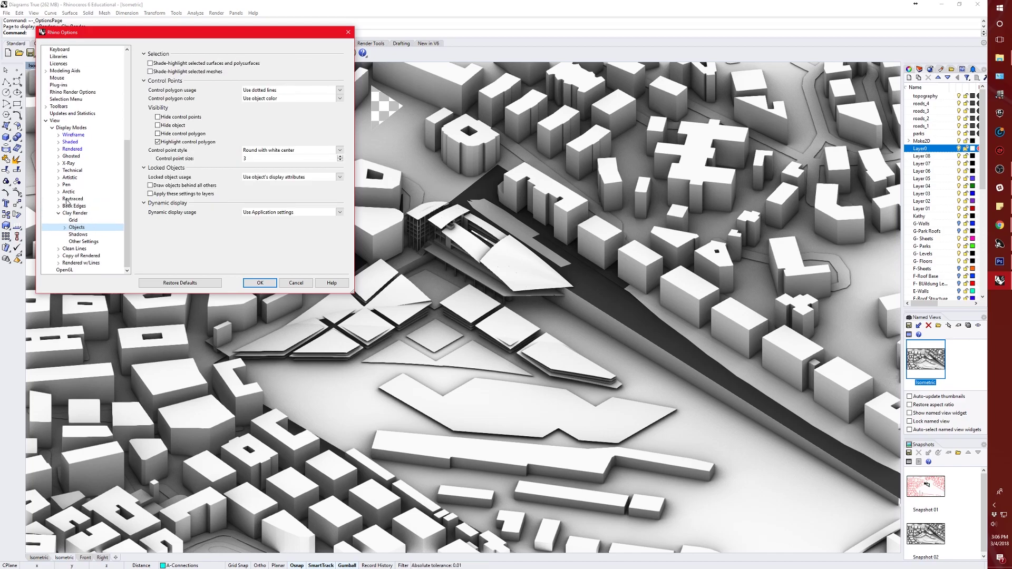
Step: In the Clay Render shadow settings, raise the video memory usage to maximum and slightly increase the edge blurring
left_click(78, 234)
mouse_move(285, 72)
left_mouse_down()
mouse_move(161, 79)
mouse_move(290, 68)
left_mouse_up()
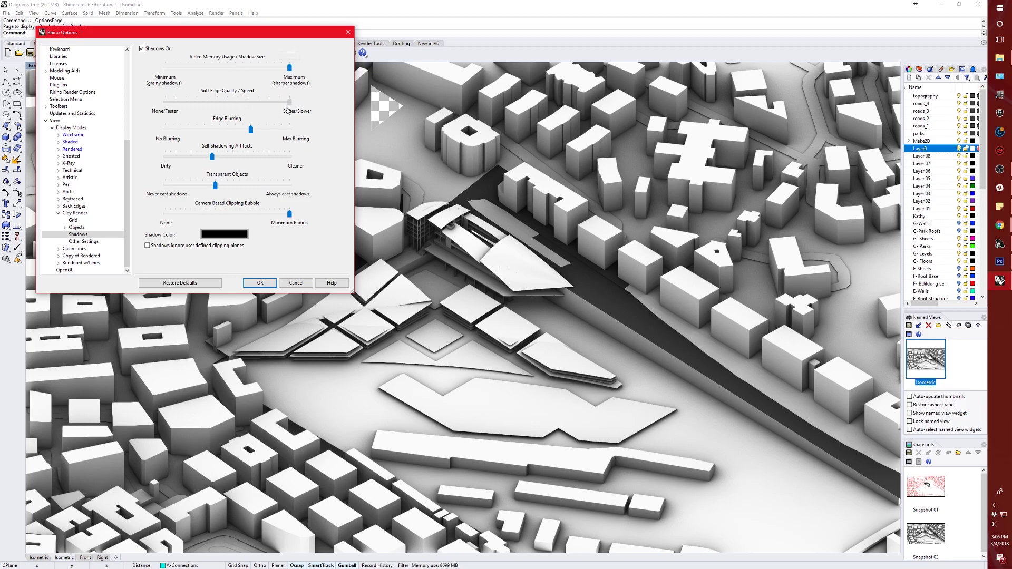
left_click_drag(251, 129, 259, 129)
Step: Try a red shadow color in the Clay Render mode
left_click(224, 234)
left_click(515, 234)
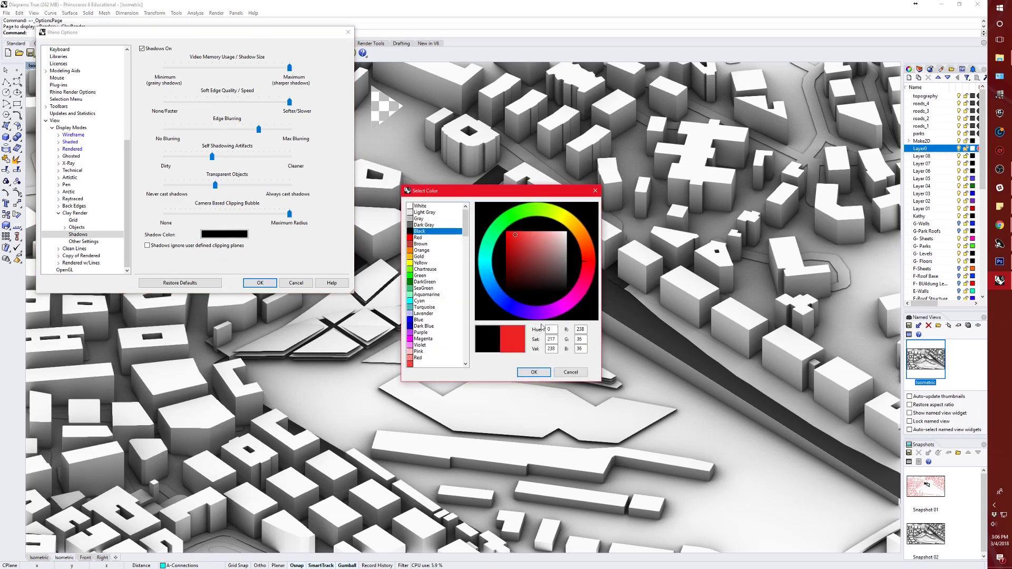
left_click(533, 372)
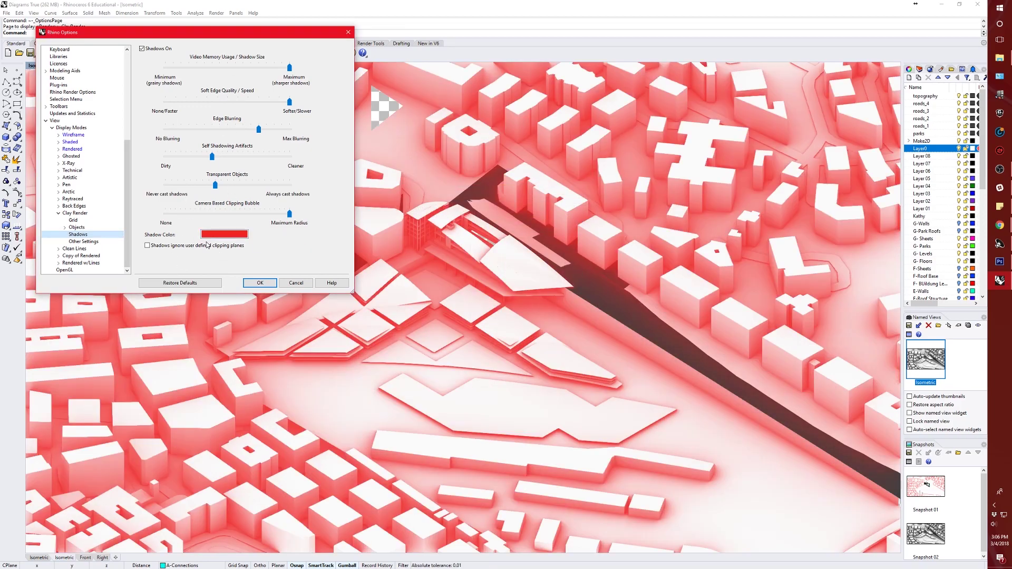
Step: Set the Clay Render shadow color back to black and accept the display options
left_click(224, 234)
left_click(566, 291)
left_click(533, 371)
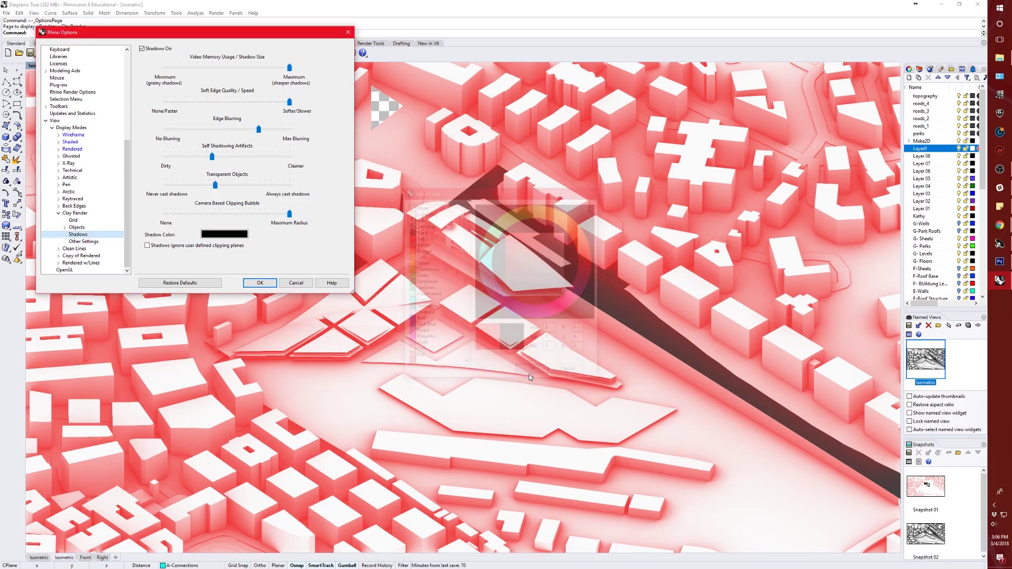
left_click(260, 283)
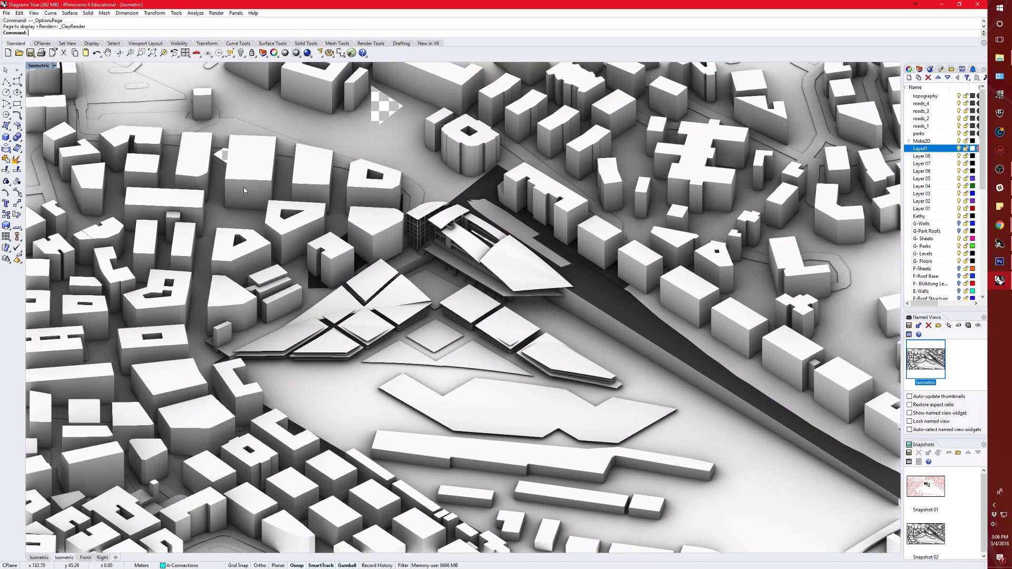
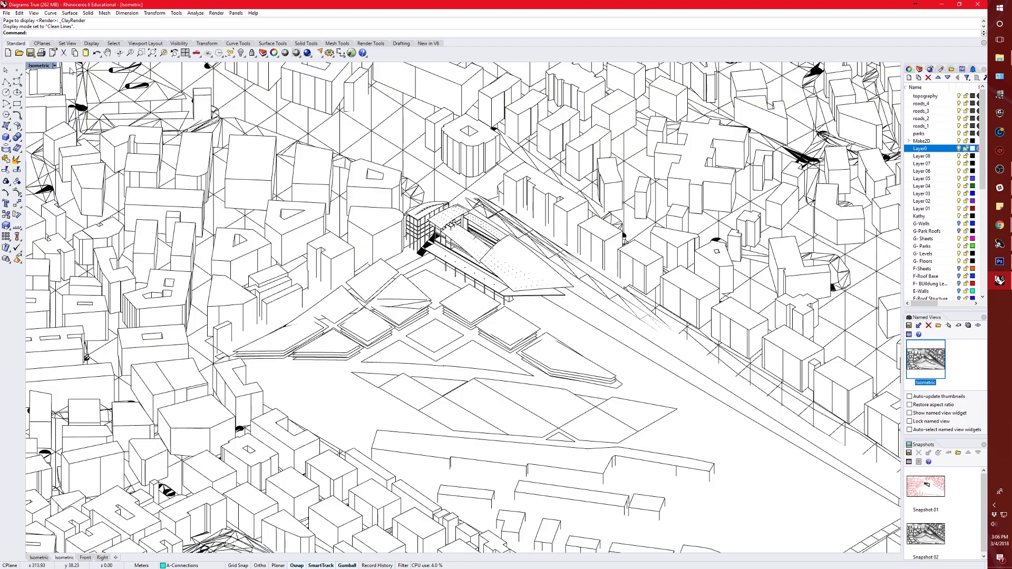
Step: Open the display options of the Clean Lines mode and enlarge the dialog to review the general settings
left_click(56, 65)
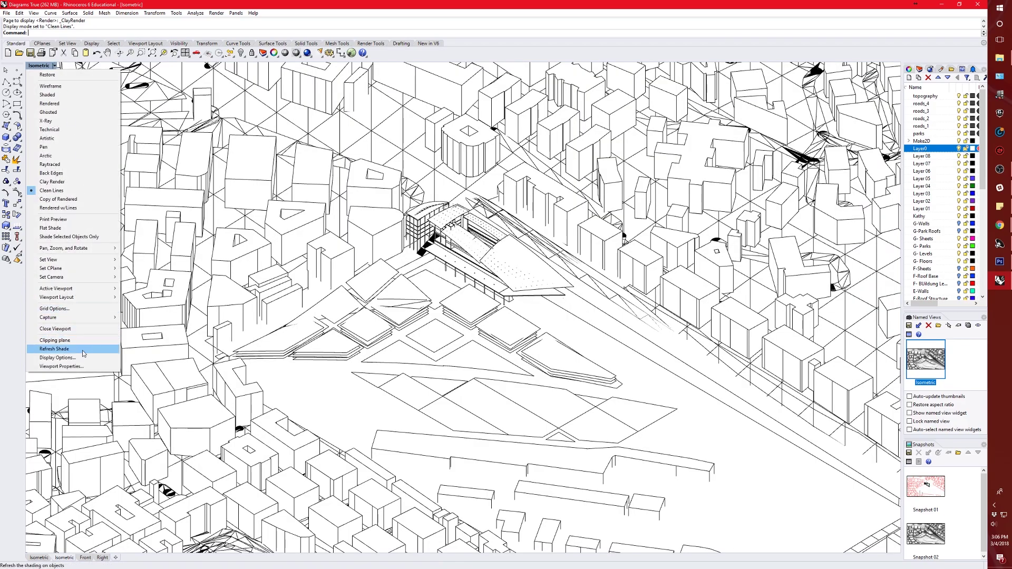
left_click(57, 357)
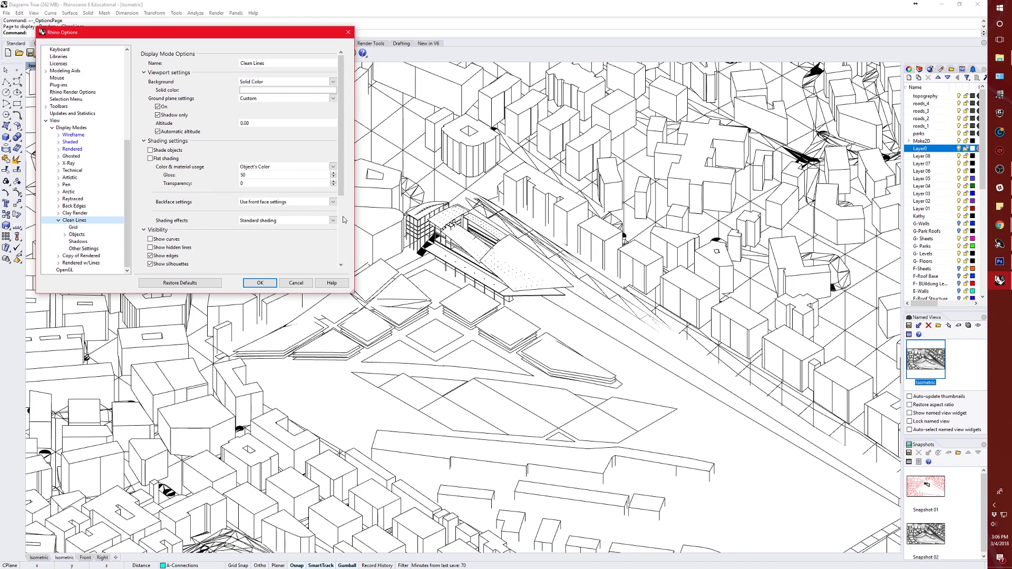
left_click_drag(352, 292, 475, 390)
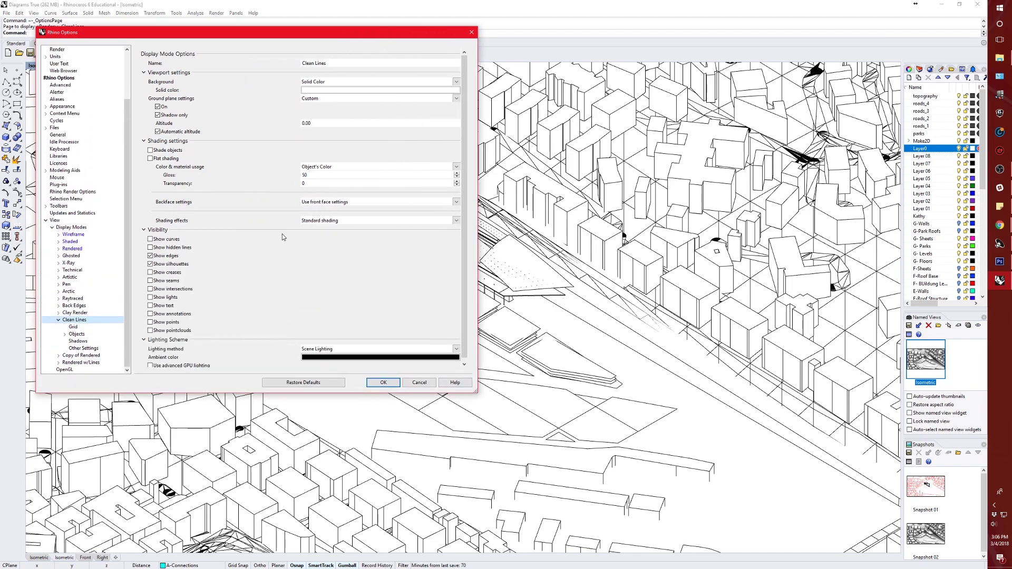
scroll(284, 235, "down", 1)
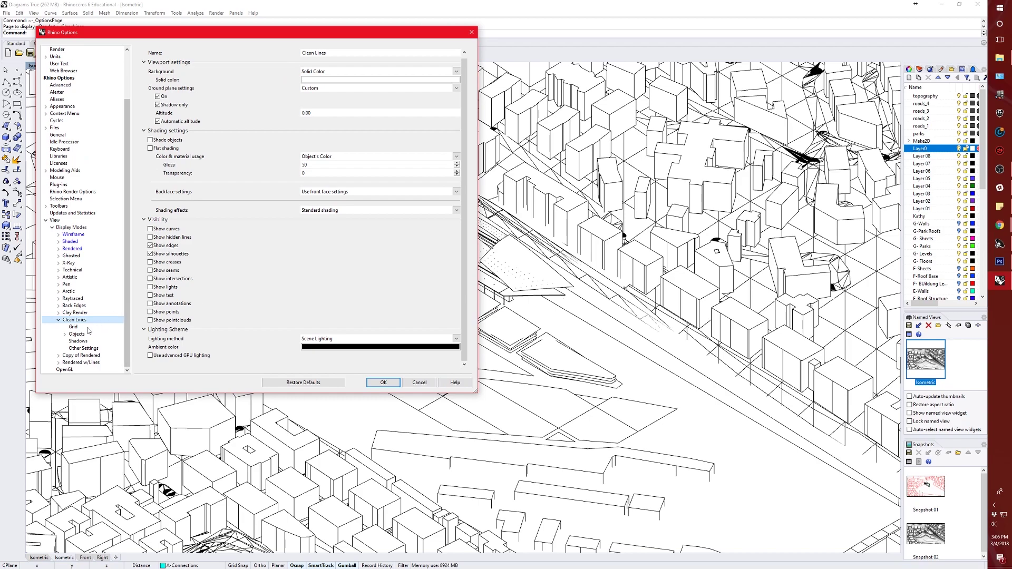
Step: Examine the object, curve and grid settings of the Clean Lines mode
left_click(65, 334)
left_click(80, 336)
scroll(107, 337, "down", 1)
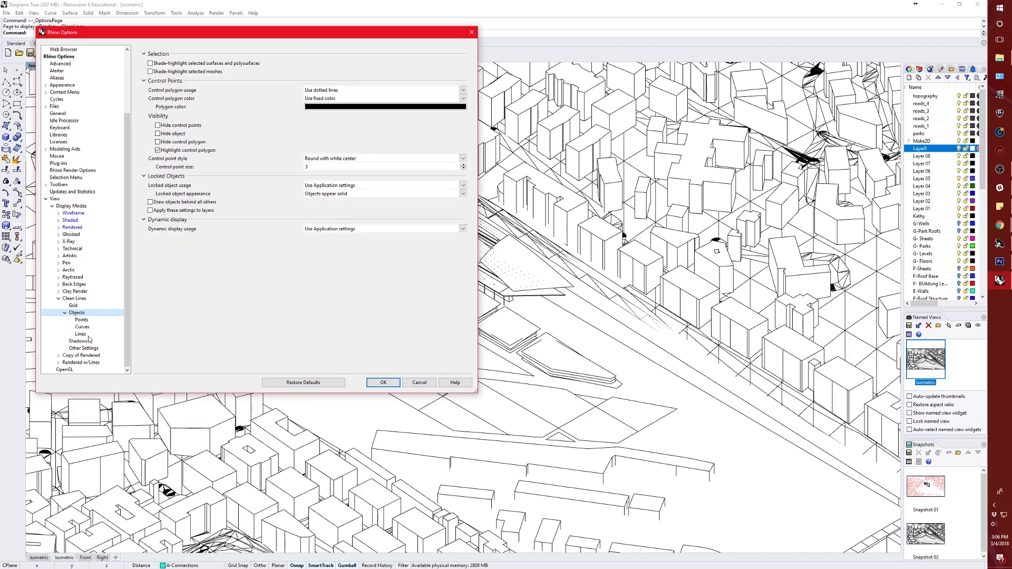
left_click(82, 327)
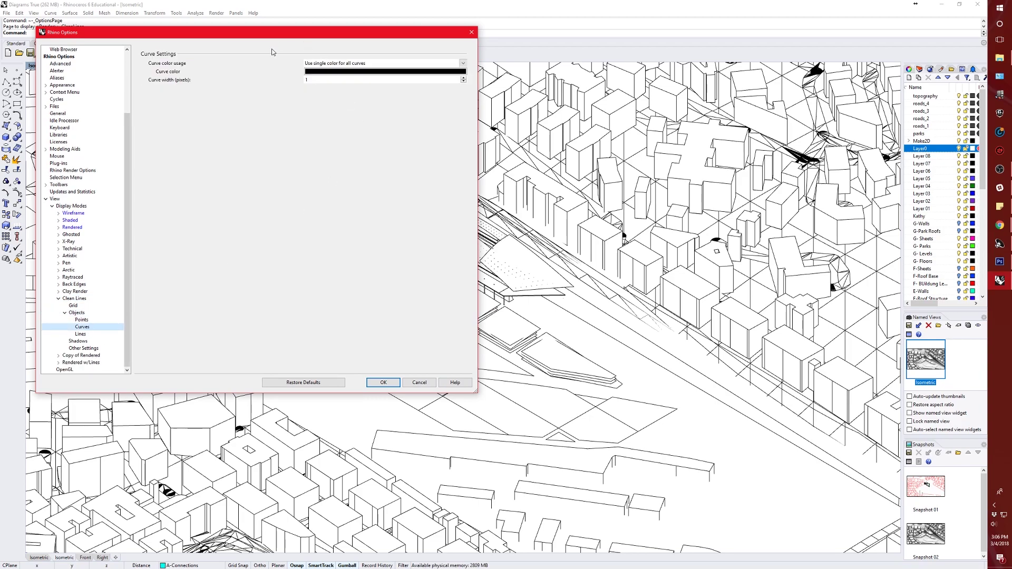
left_click(82, 313)
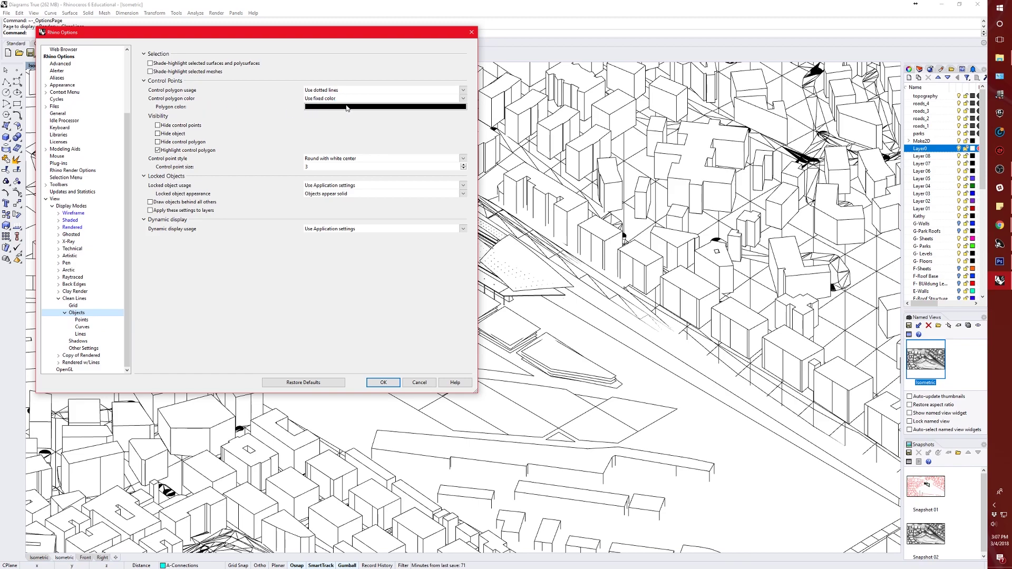
left_click(79, 306)
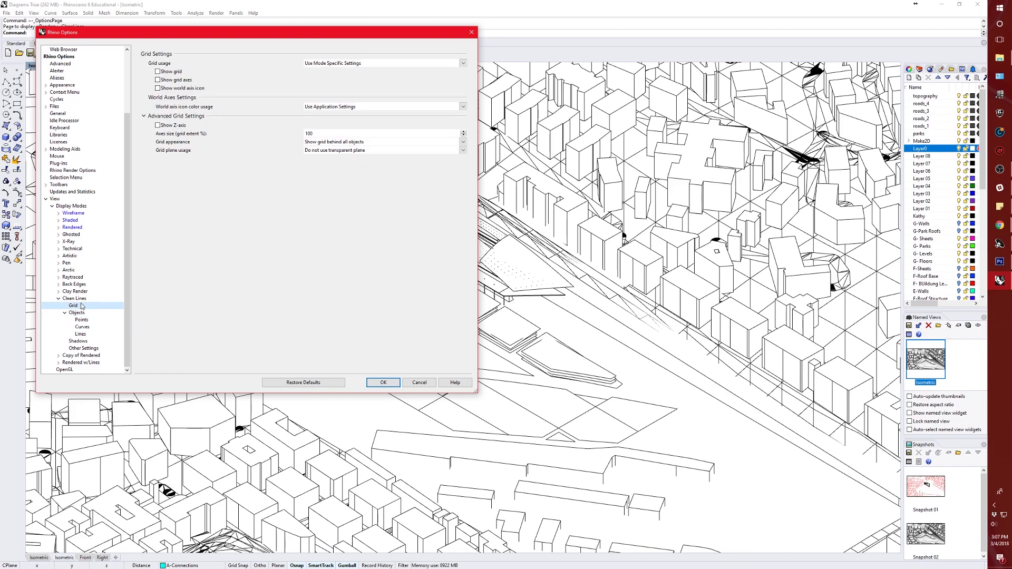
Step: Check the solid background color of the Clean Lines mode and accept white
left_click(83, 298)
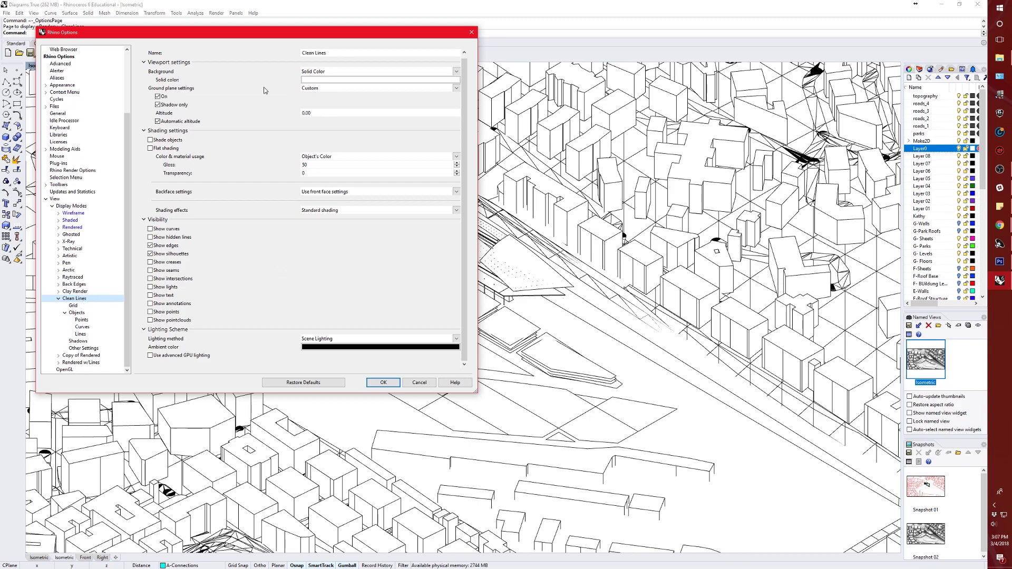
left_click(344, 80)
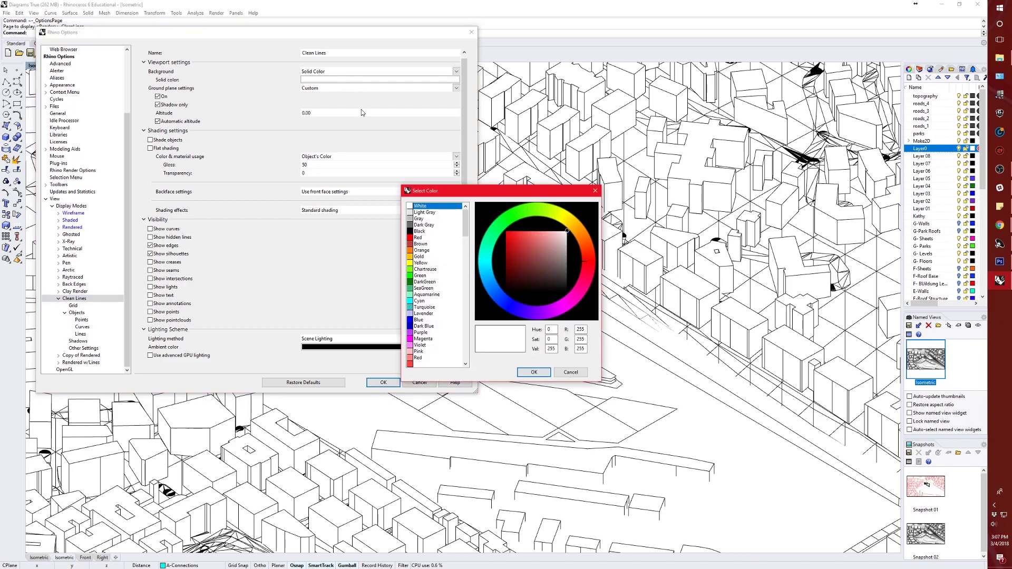
left_click(534, 372)
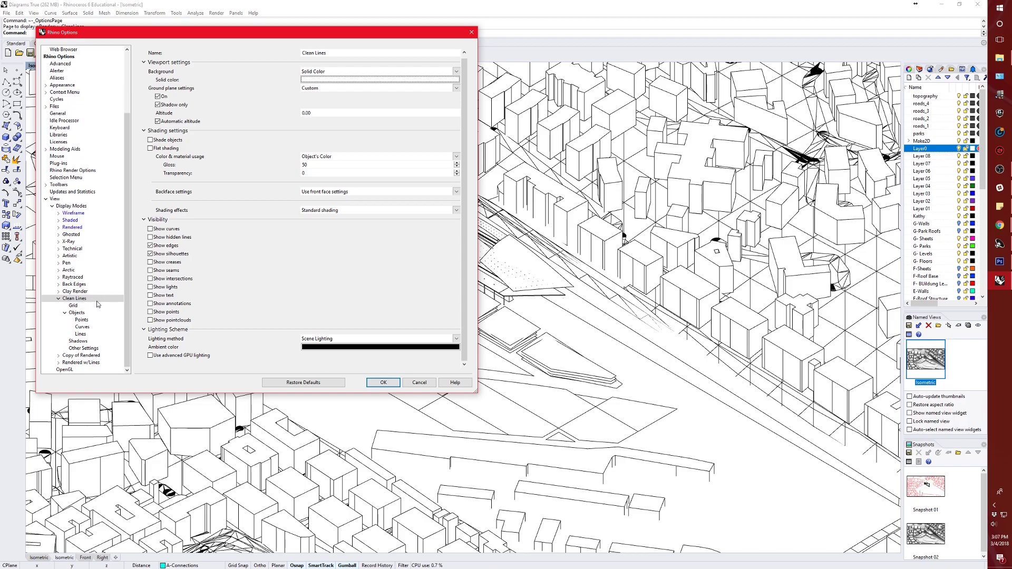
Step: Close the display options and switch the isometric viewport to the Back Edges display mode
left_click(69, 284)
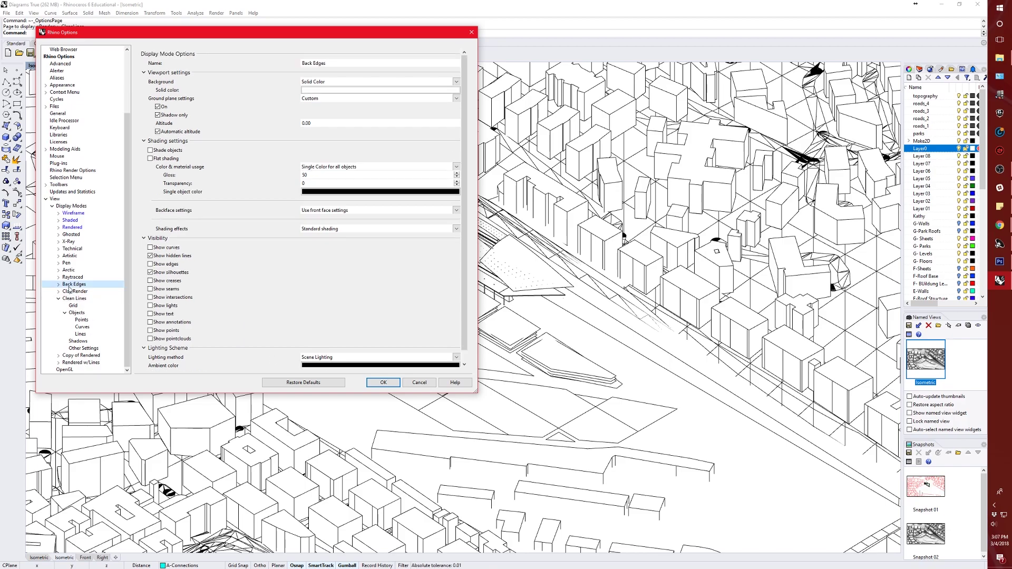
left_click(379, 383)
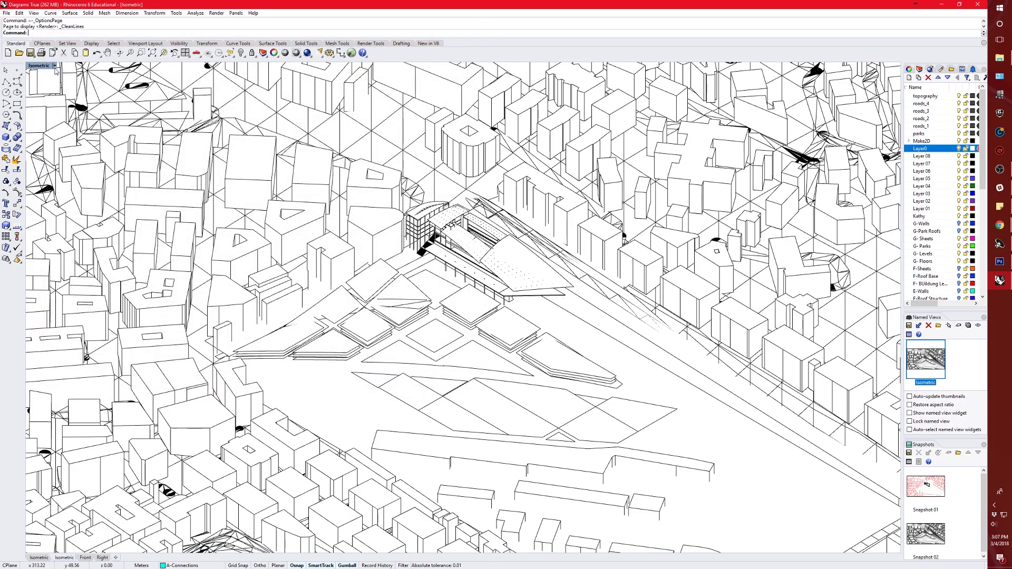
left_click(54, 65)
left_click(60, 174)
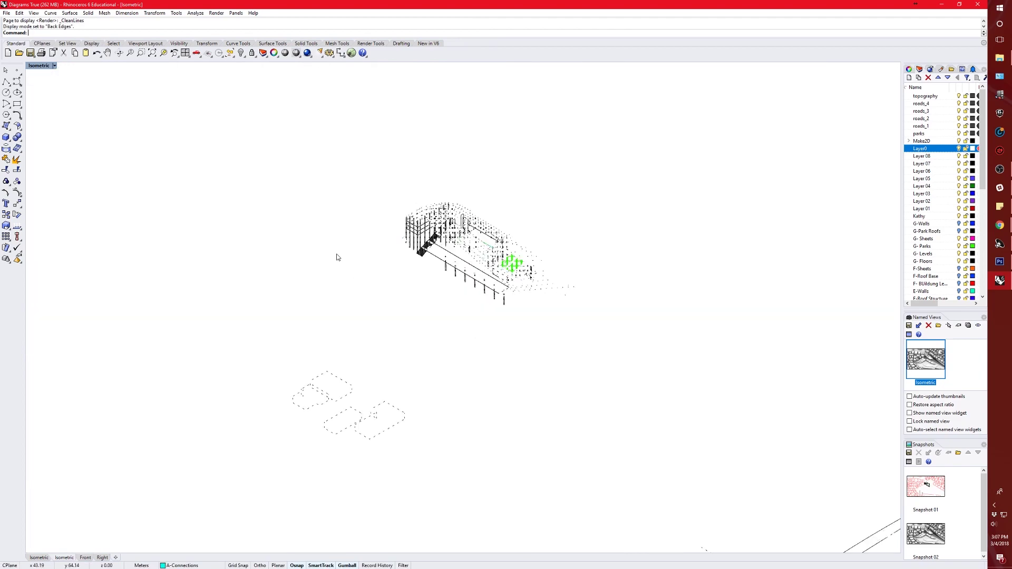
Step: Turn on edges in the Back Edges display options and move the dialog to see more of the model
left_click(54, 65)
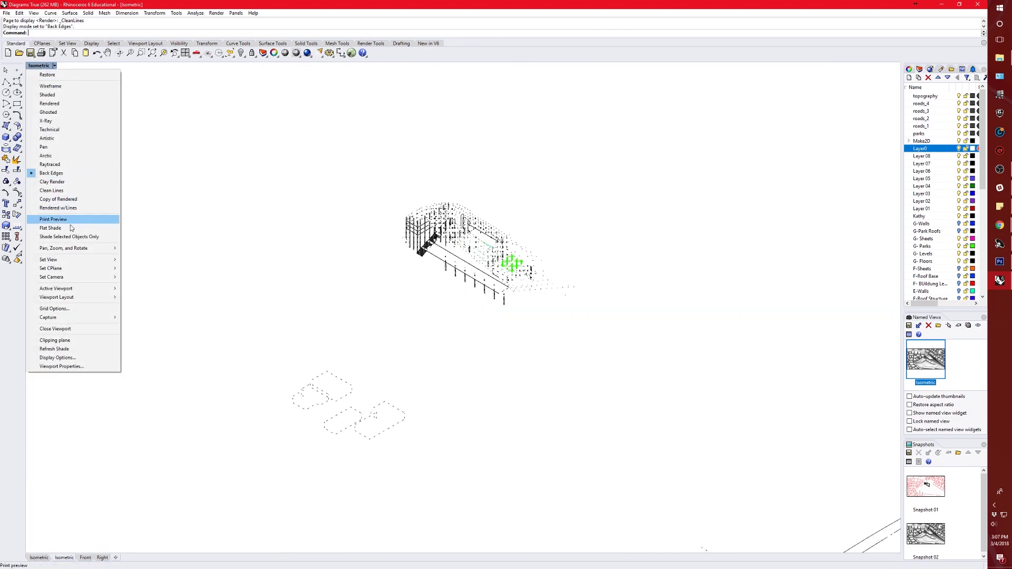
left_click(58, 358)
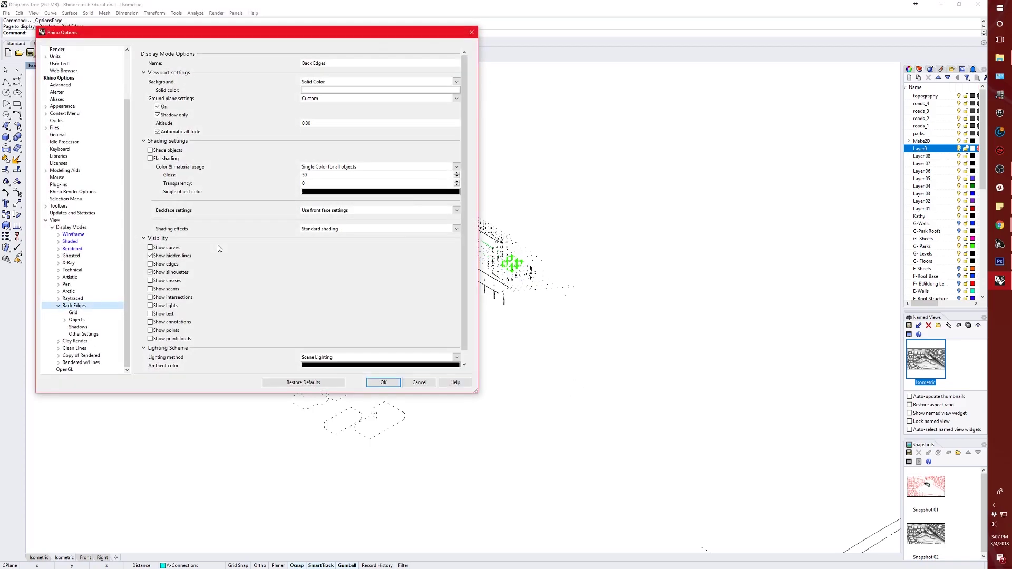
left_click(167, 265)
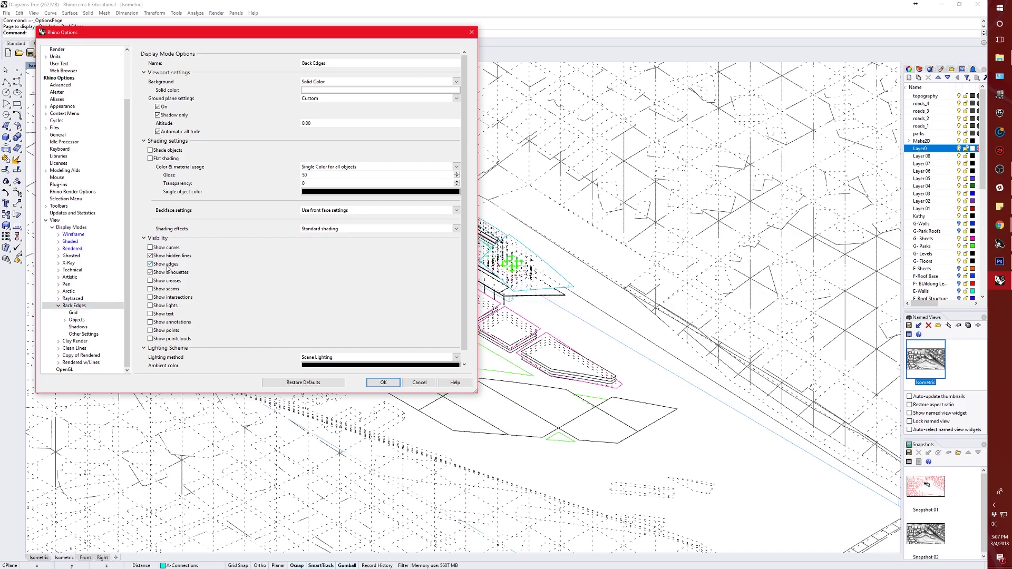
left_click_drag(232, 39, 277, 105)
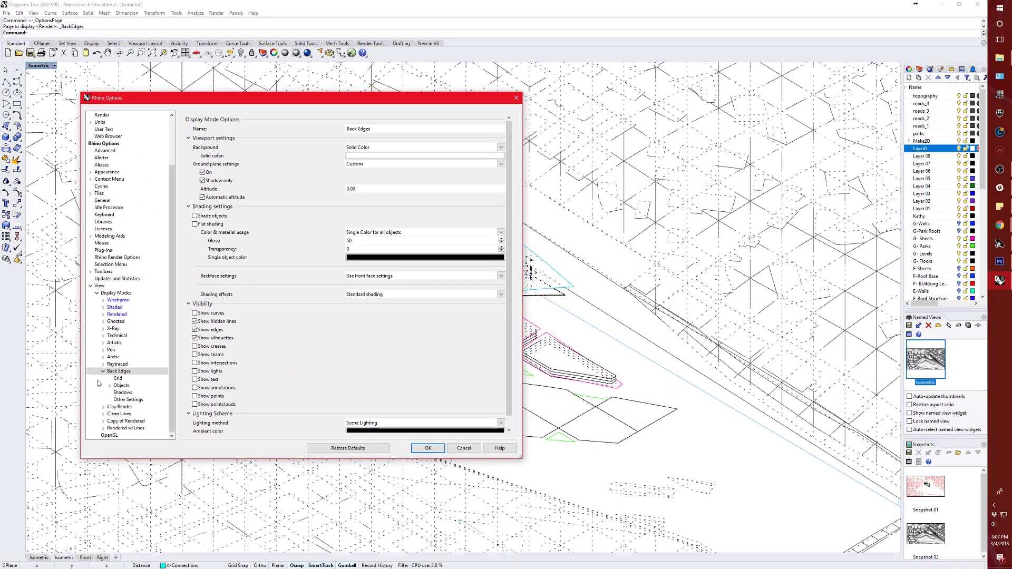
Step: In the Back Edges object line settings, use a single color for all hidden lines and a single color for all edge lines
left_click(116, 386)
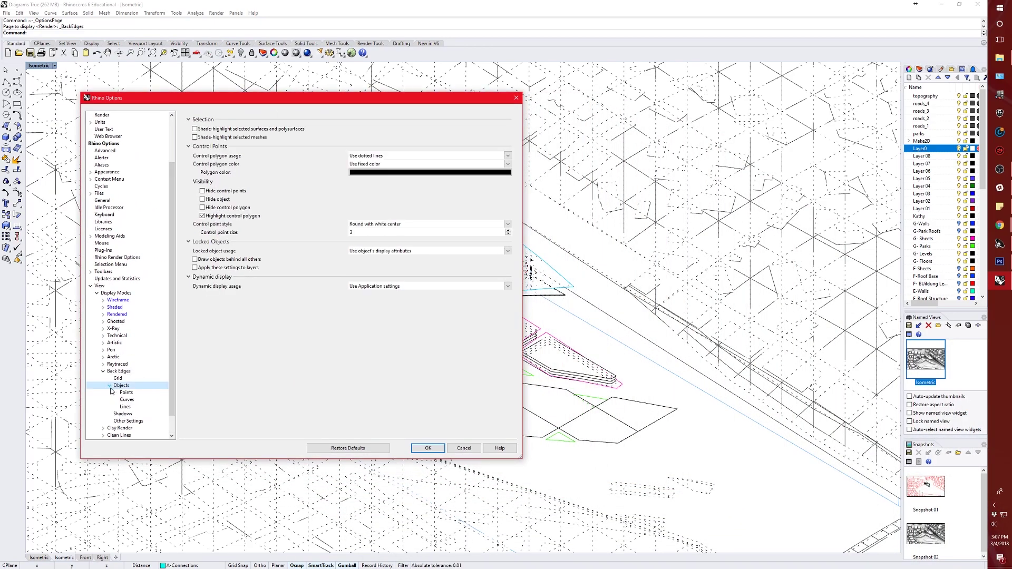
left_click(109, 385)
left_click(126, 378)
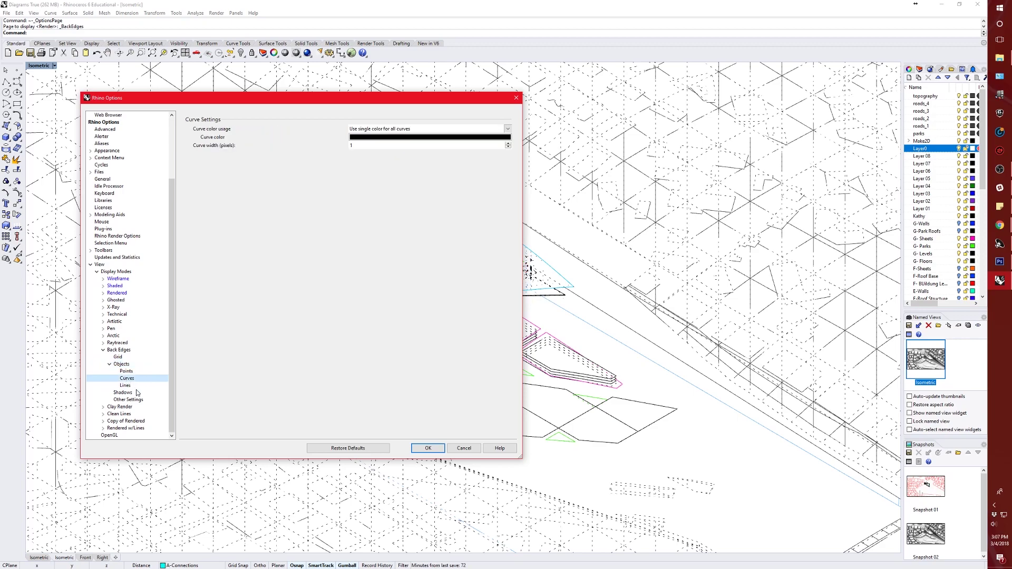
left_click(127, 387)
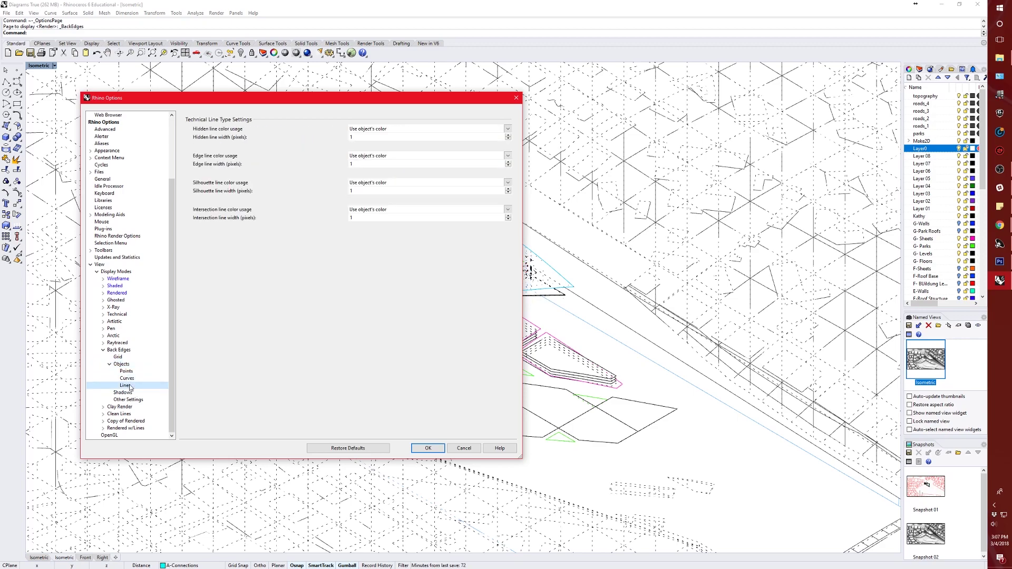
left_click(378, 129)
left_click(395, 141)
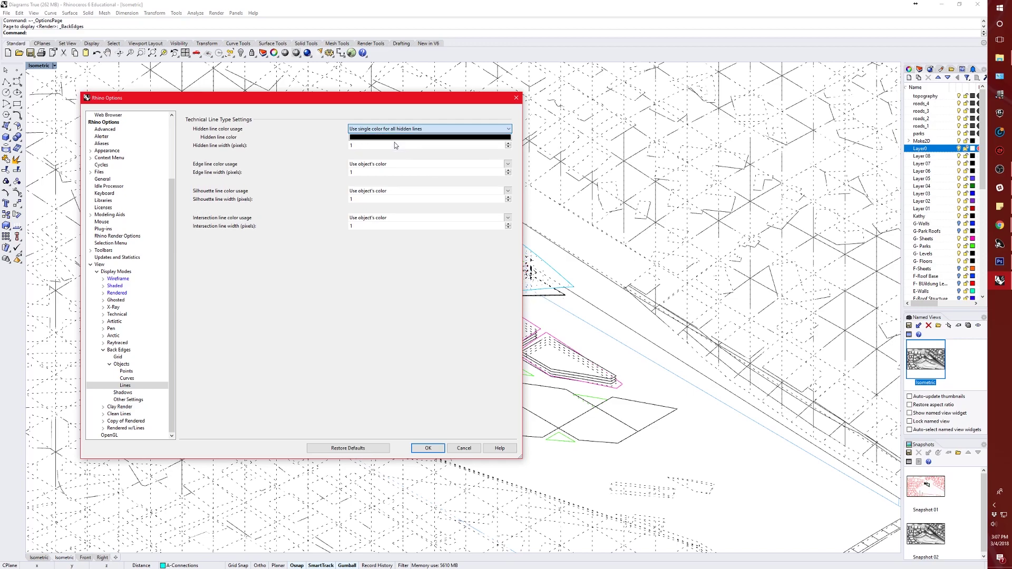
left_click(388, 165)
left_click(393, 179)
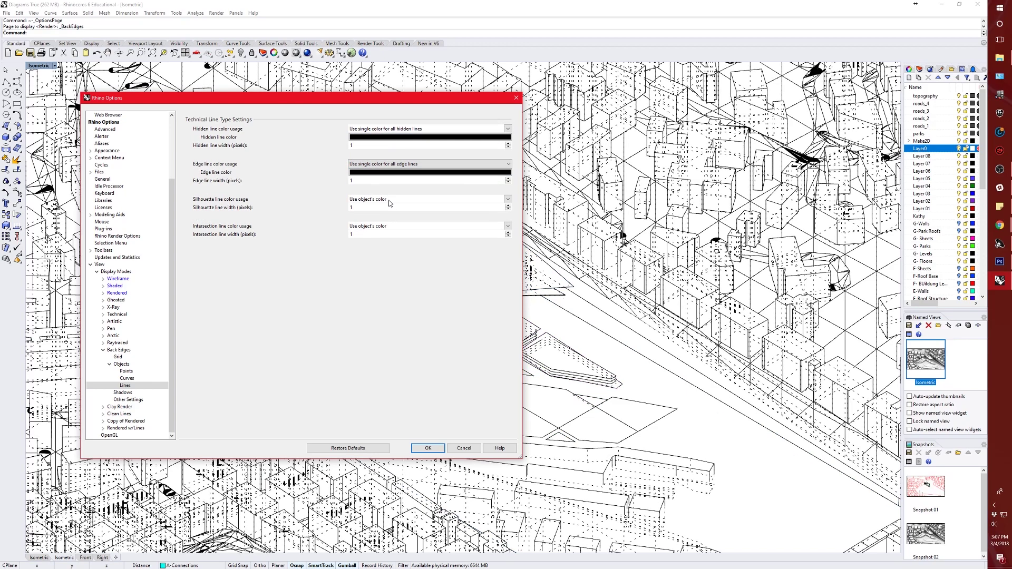
Step: Use a single color for all silhouette lines and for all intersection lines in the Back Edges mode
left_click(389, 201)
left_click(392, 211)
left_click(385, 235)
left_click(384, 249)
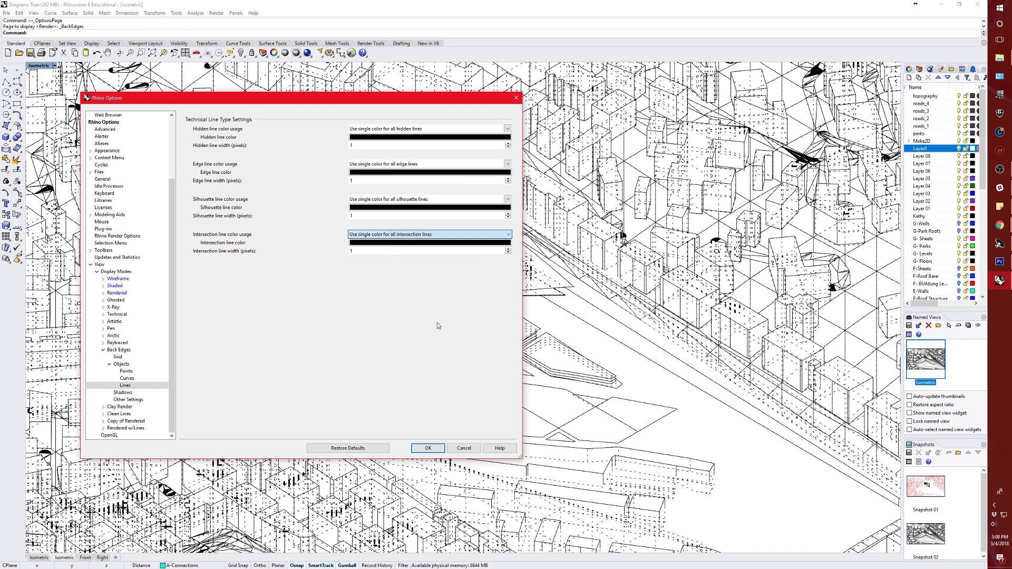
Step: Turn off edges in the Back Edges display mode and close the options
left_click(119, 350)
left_click(214, 330)
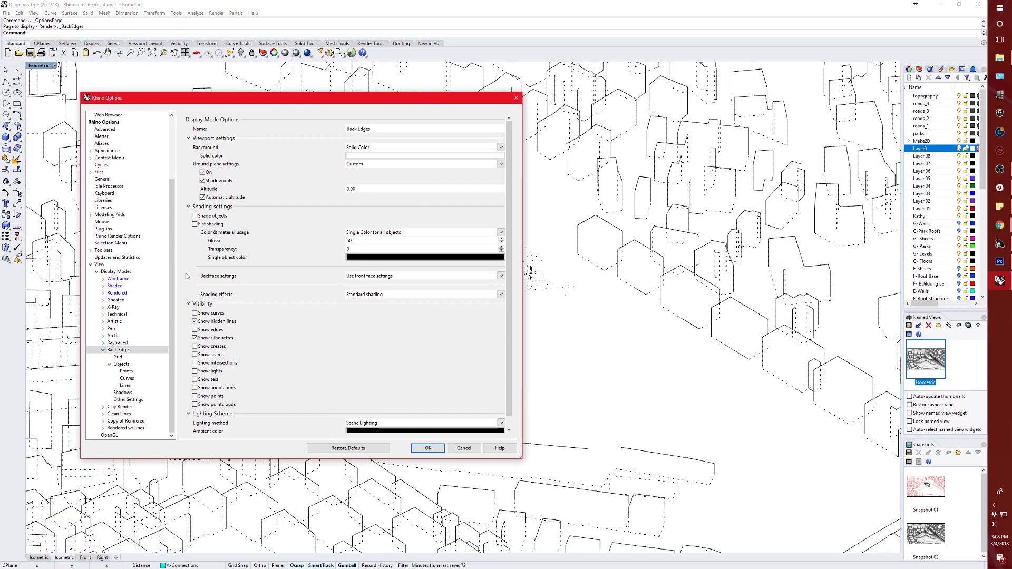
left_click(461, 447)
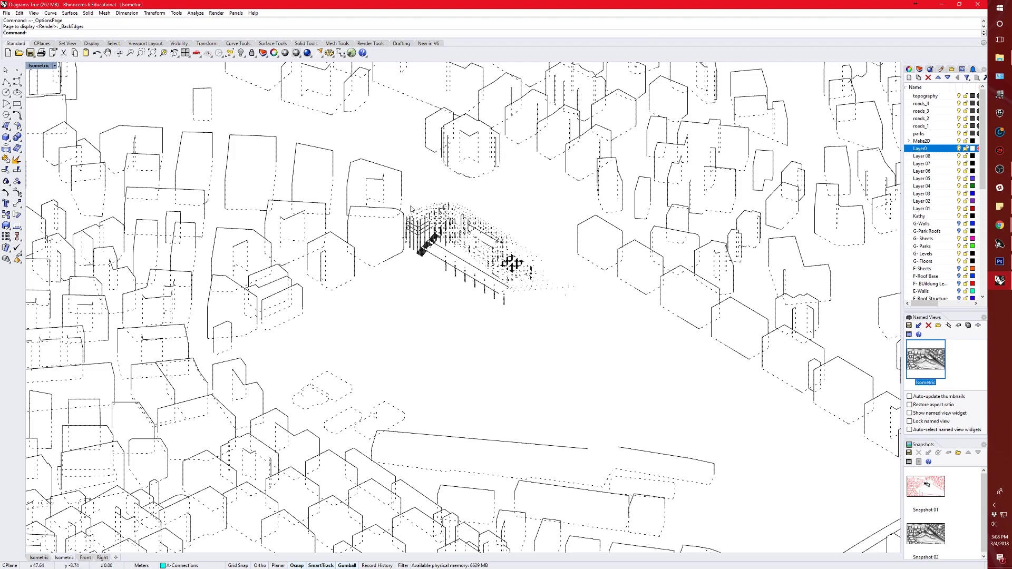
Step: Save the current display state as a snapshot named "back edges"
scroll(946, 501, "down", 1)
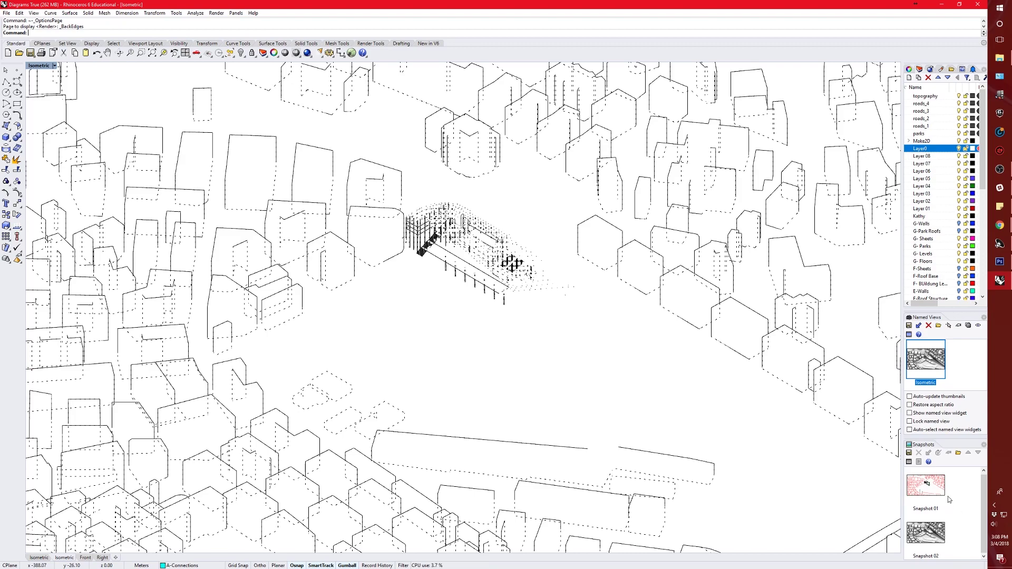
left_click(908, 452)
type("back ed")
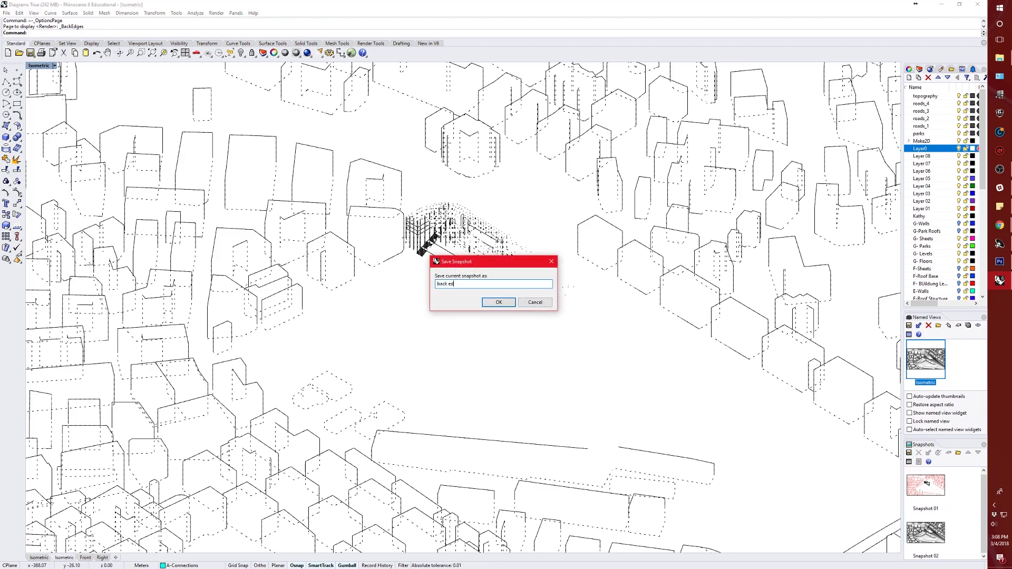
type("ges")
key("Return")
left_click(490, 346)
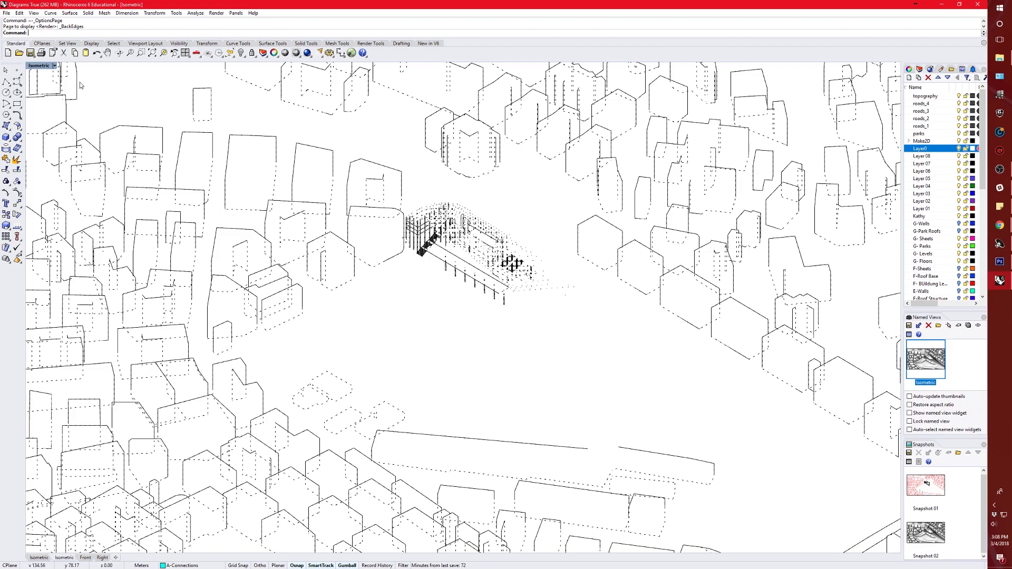
Step: Set the isometric viewport to the Shaded display mode, look through the layers, and check the blank canvas in Photoshop before returning to Rhino
left_click(56, 65)
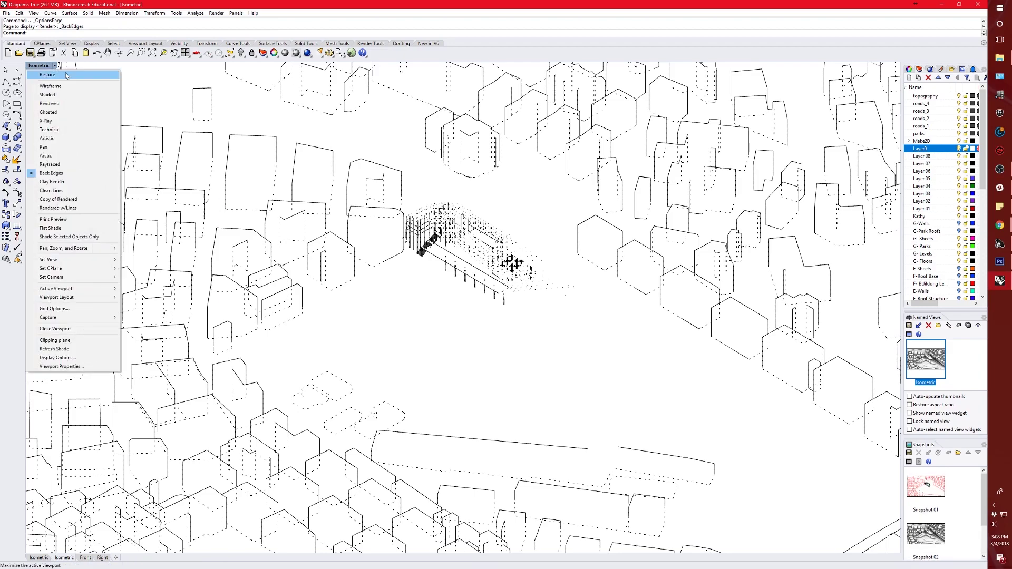
left_click(48, 95)
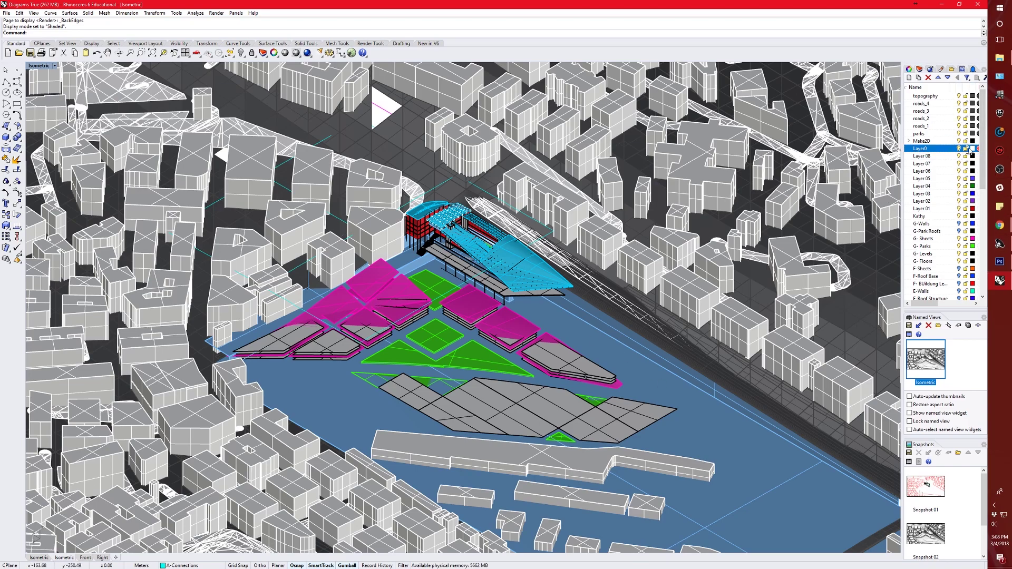
scroll(971, 189, "down", 10)
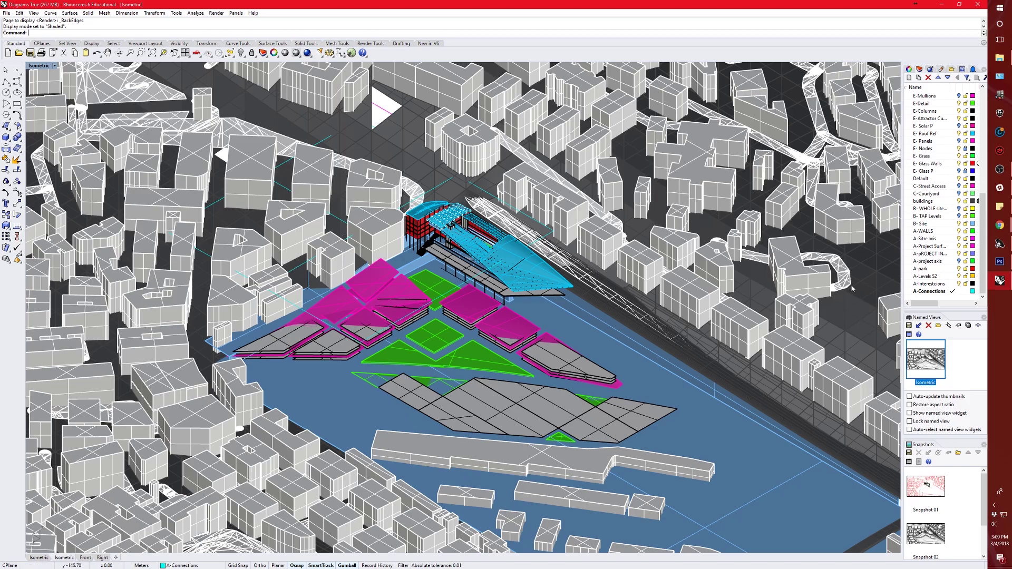
left_click(999, 261)
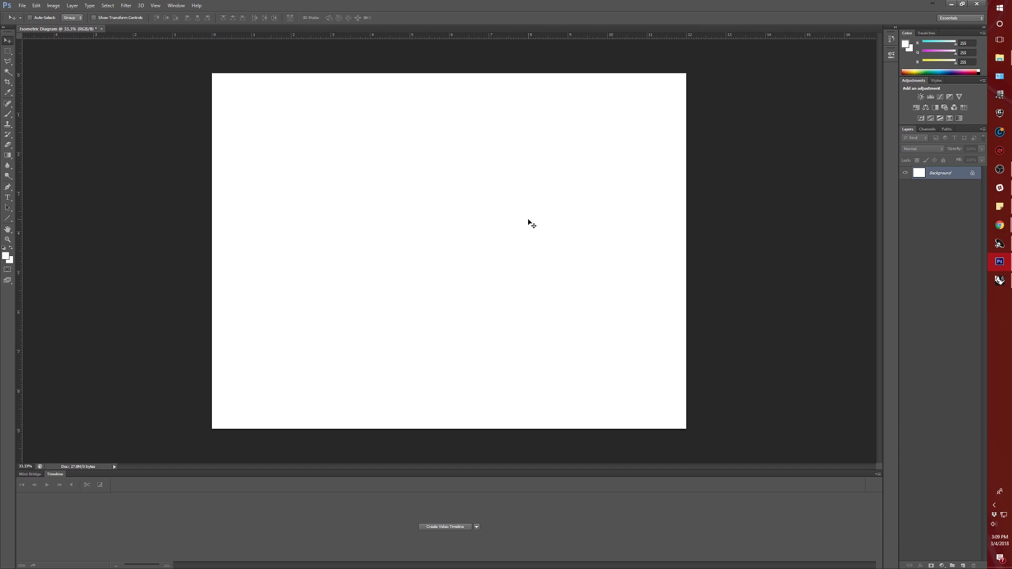
left_click(999, 280)
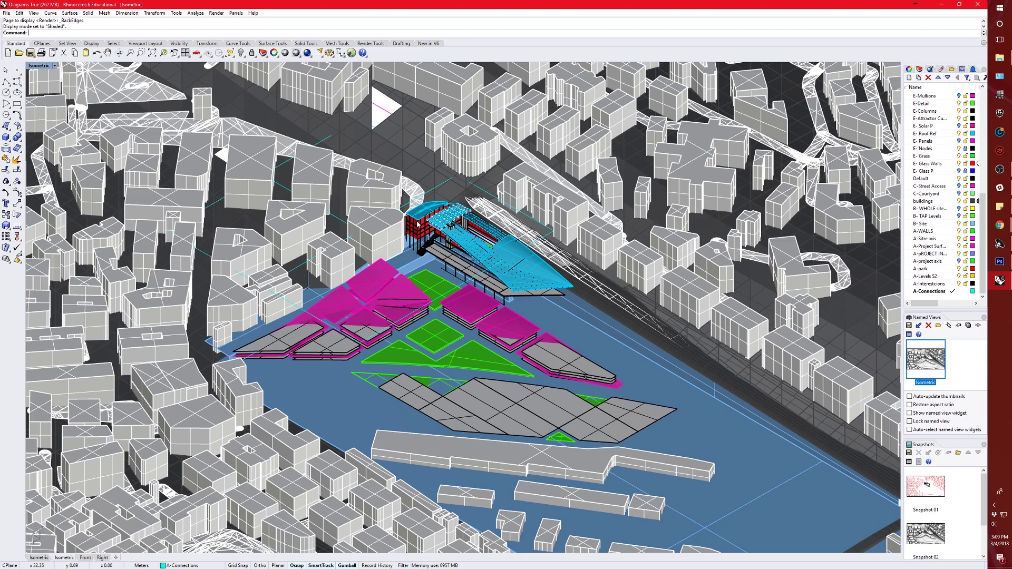
Step: Capture the shaded isometric view with ViewCaptureToClipboard at the Viewport resolution, reviewing the available resolution presets
type("ViewCaptureToClipboard")
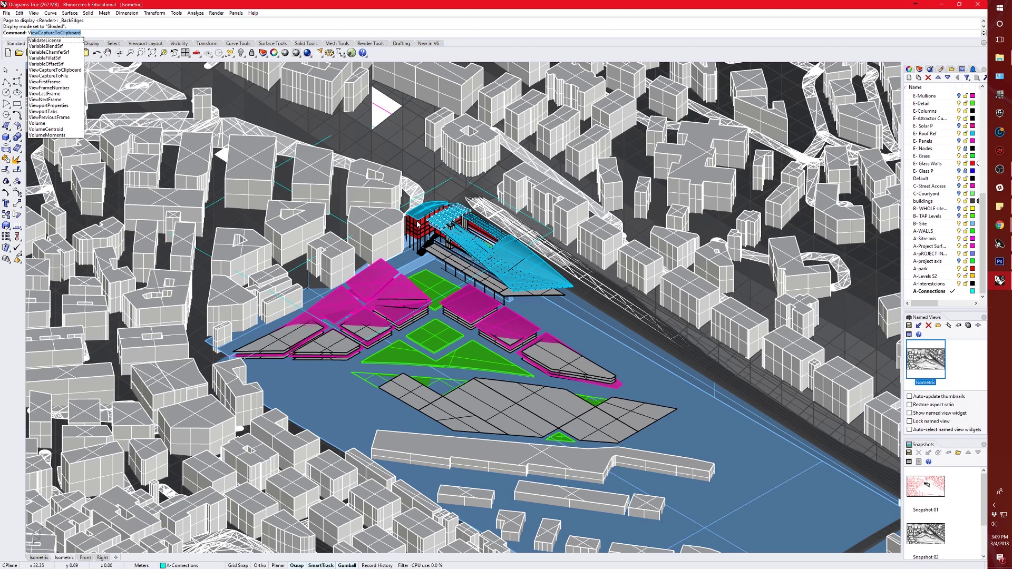
key("Return")
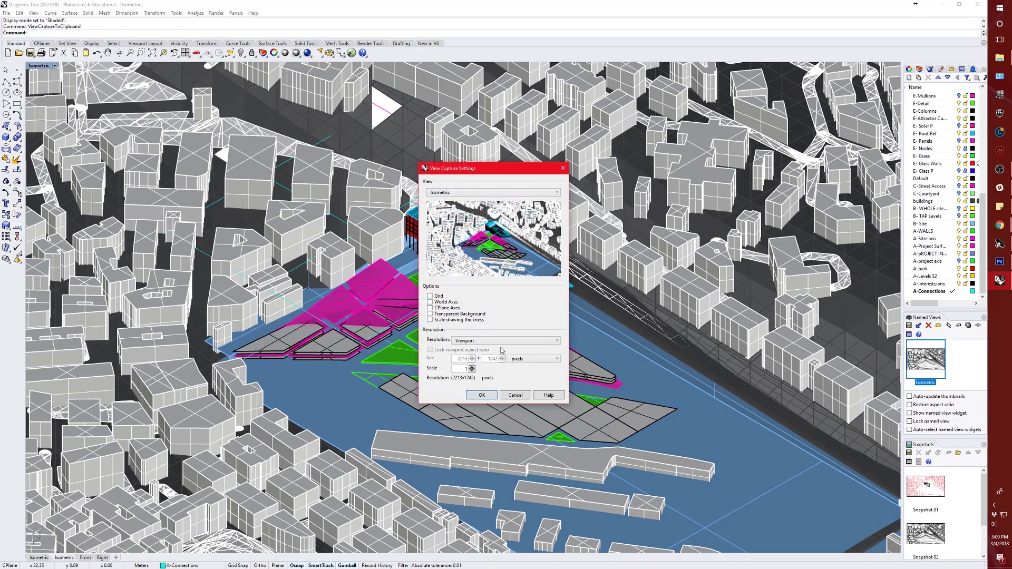
left_click(457, 343)
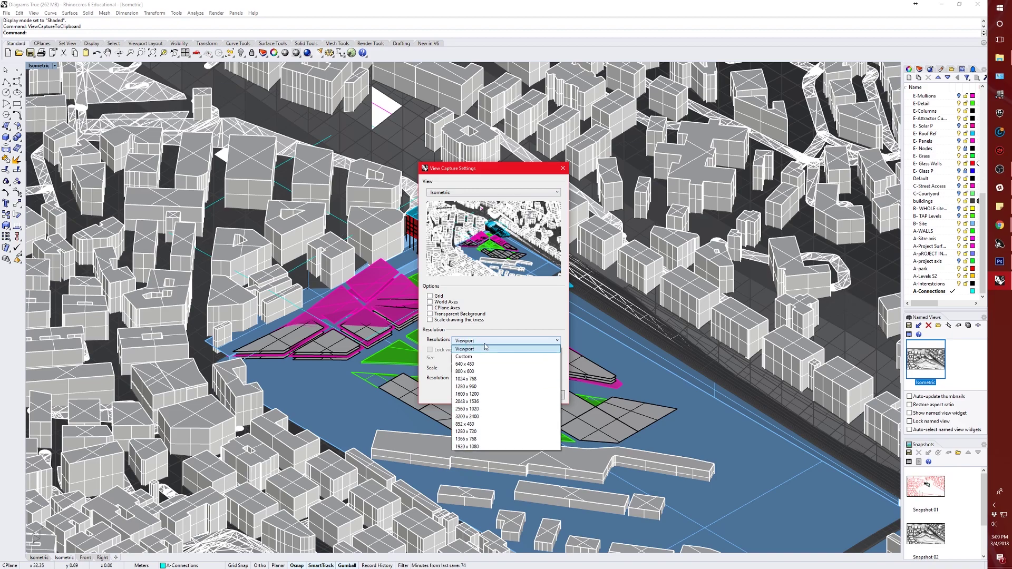
left_click(528, 289)
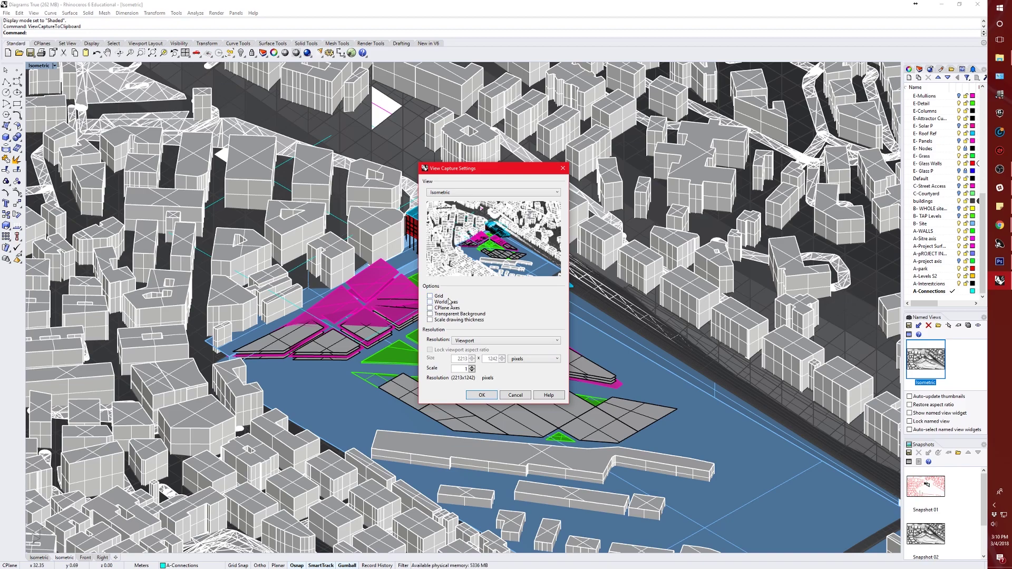
left_click(482, 396)
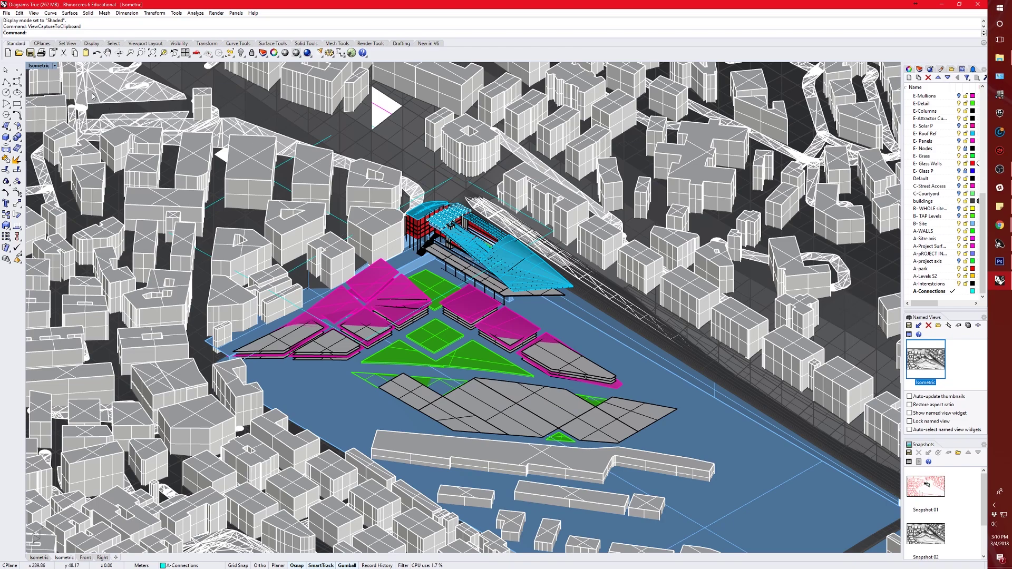
Step: Capture the shaded view with the command-line -ViewCaptureToClipboard and its current options, and paste it into the isometric diagram document in Photoshop
type("ViewCaptureToClipboard")
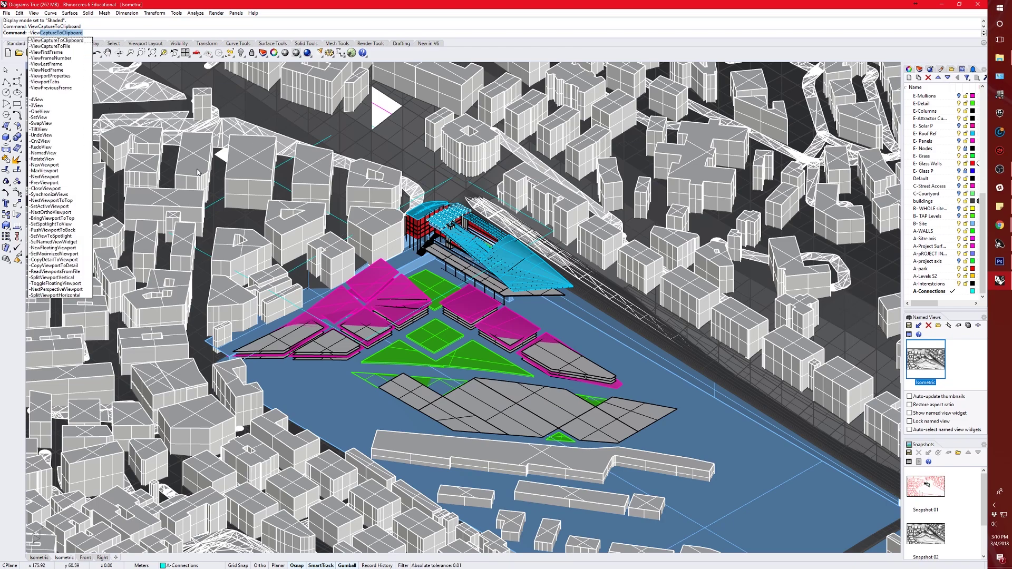
key("Return")
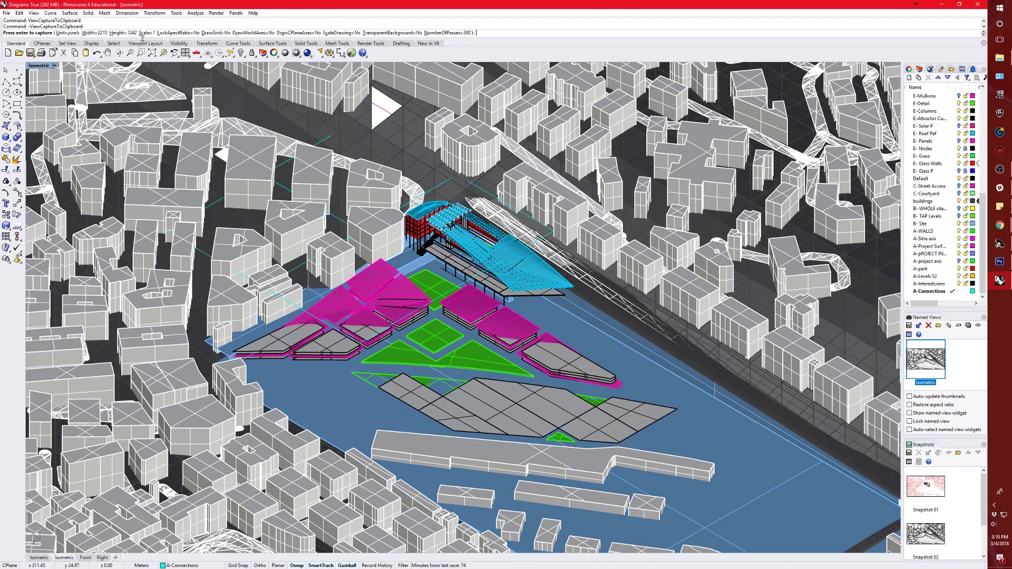
key("Return")
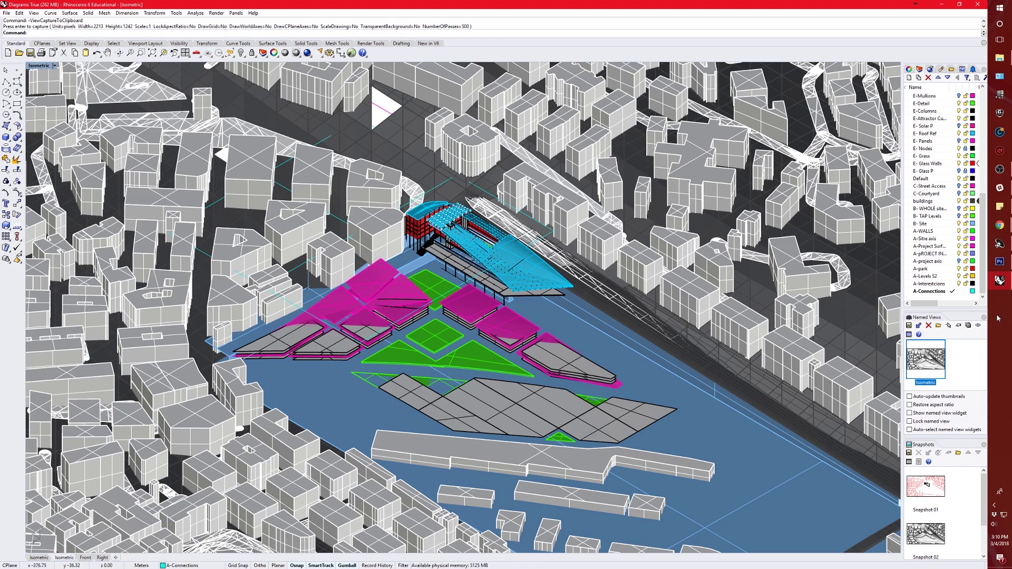
left_click(999, 261)
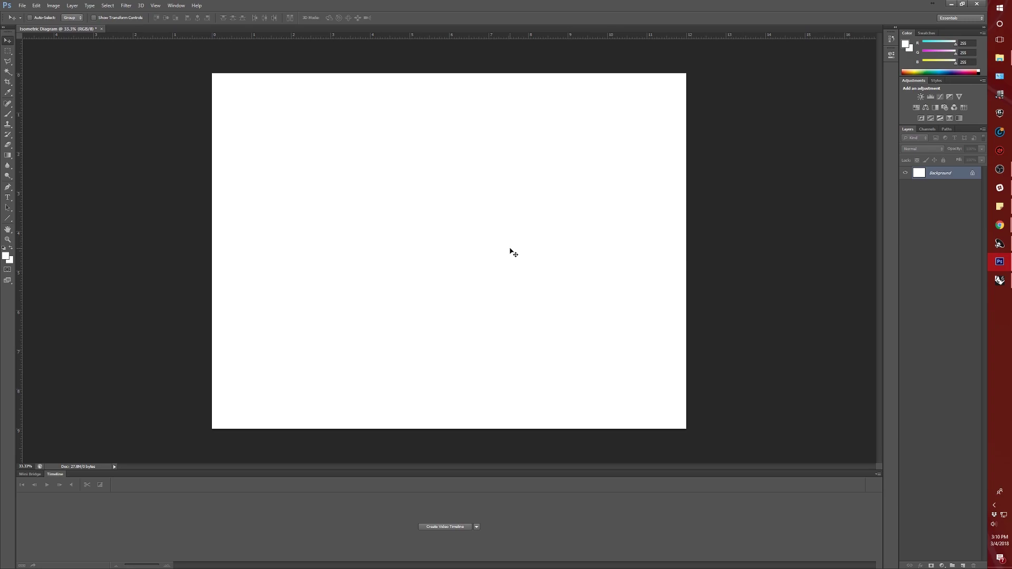
key("ctrl+v")
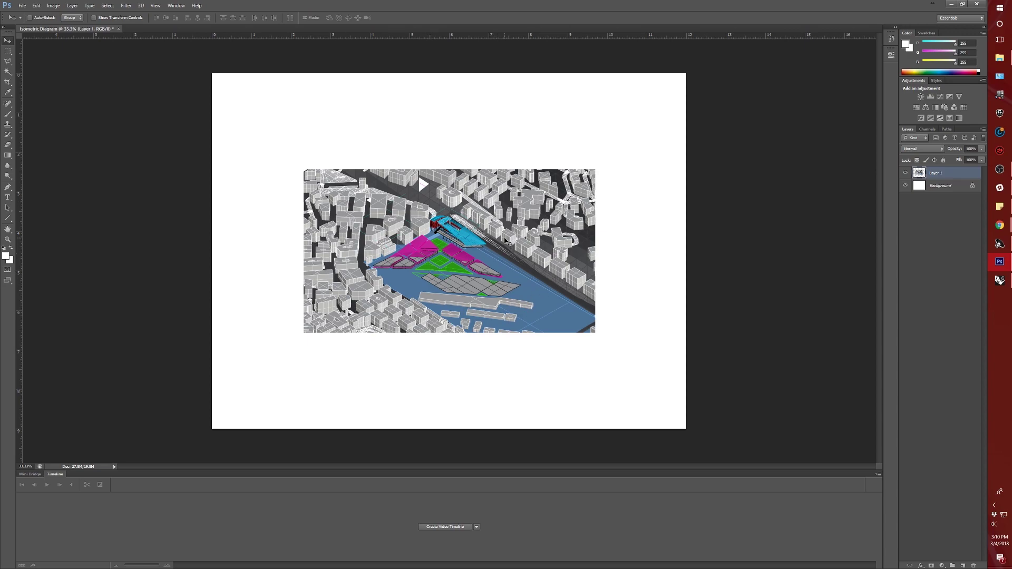
Step: Return to Rhino and set the isometric viewport to the Back Edges display mode
left_click(999, 280)
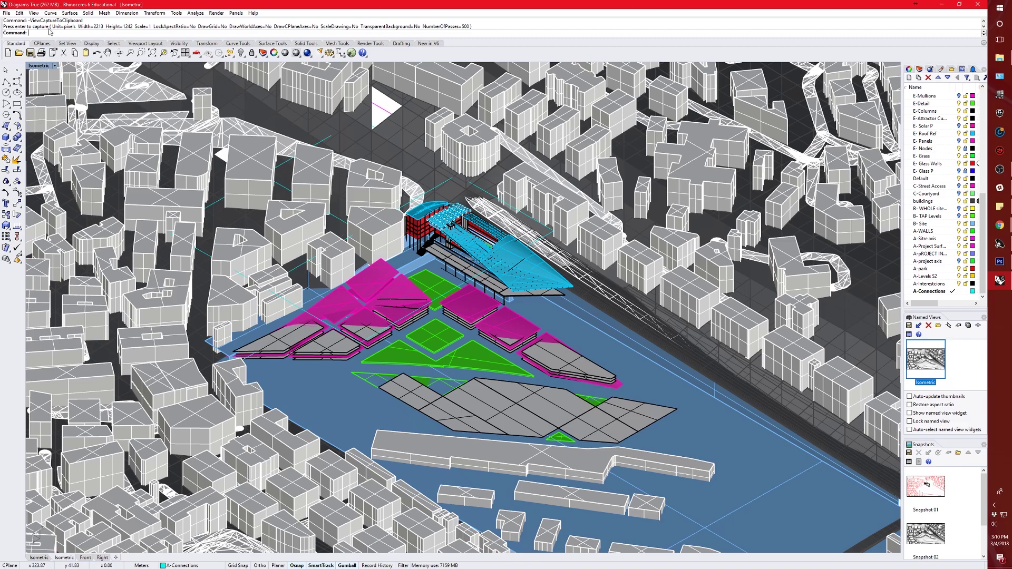
left_click(55, 65)
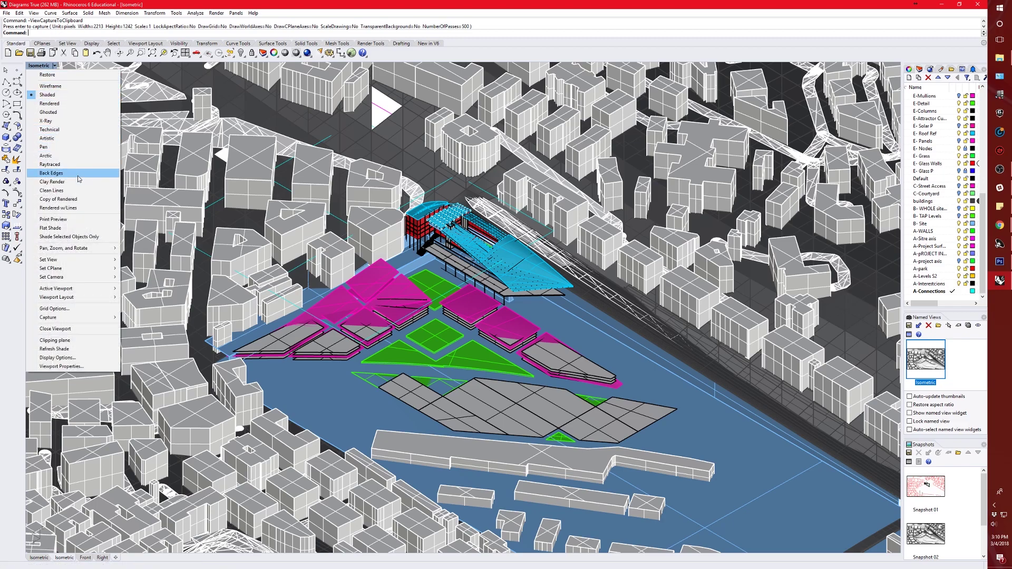
left_click(51, 173)
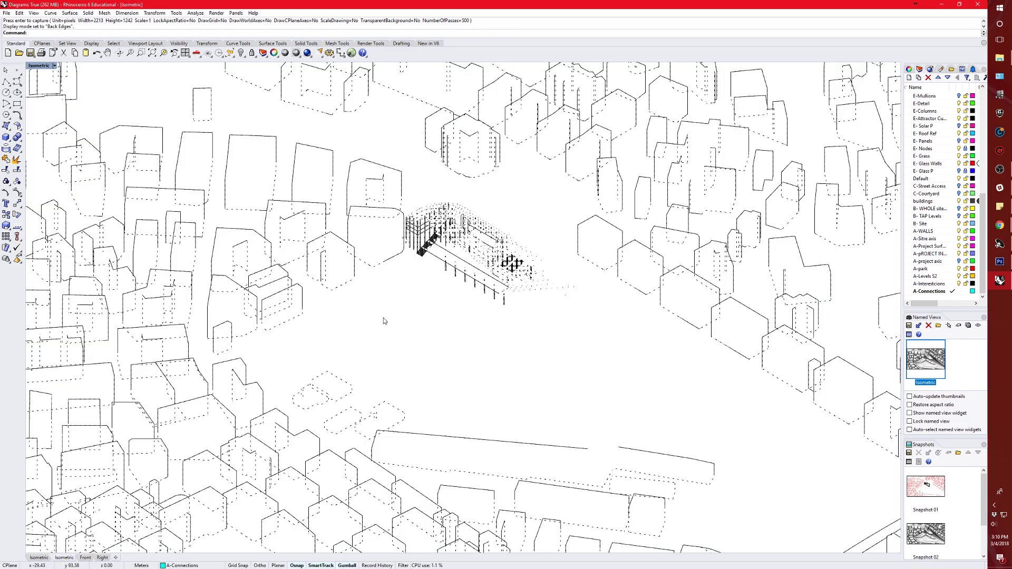
Step: Repeat -ViewCaptureToClipboard for the Back Edges view and paste the capture above the shaded image in Photoshop
key("Up")
key("Return")
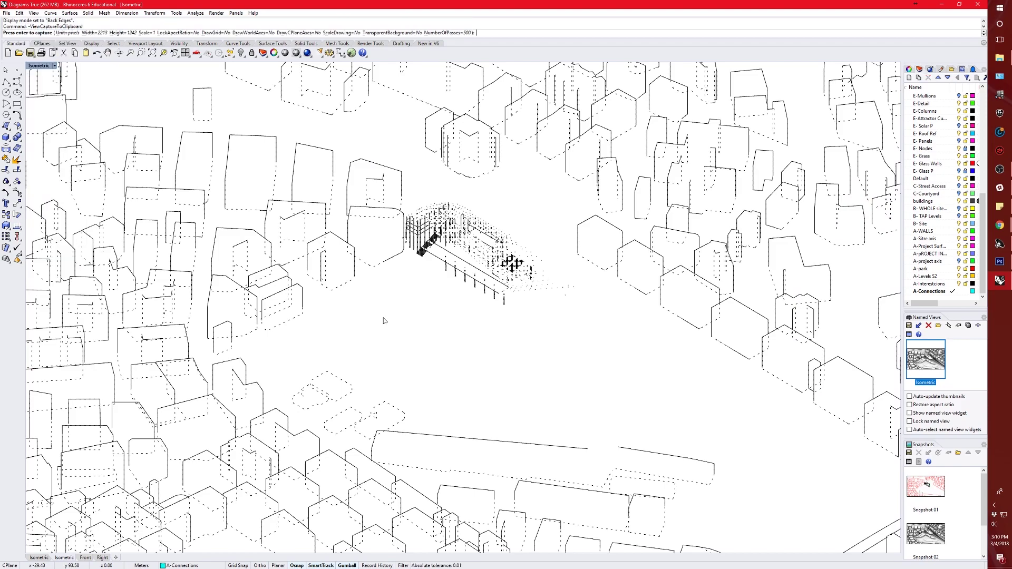
key("Return")
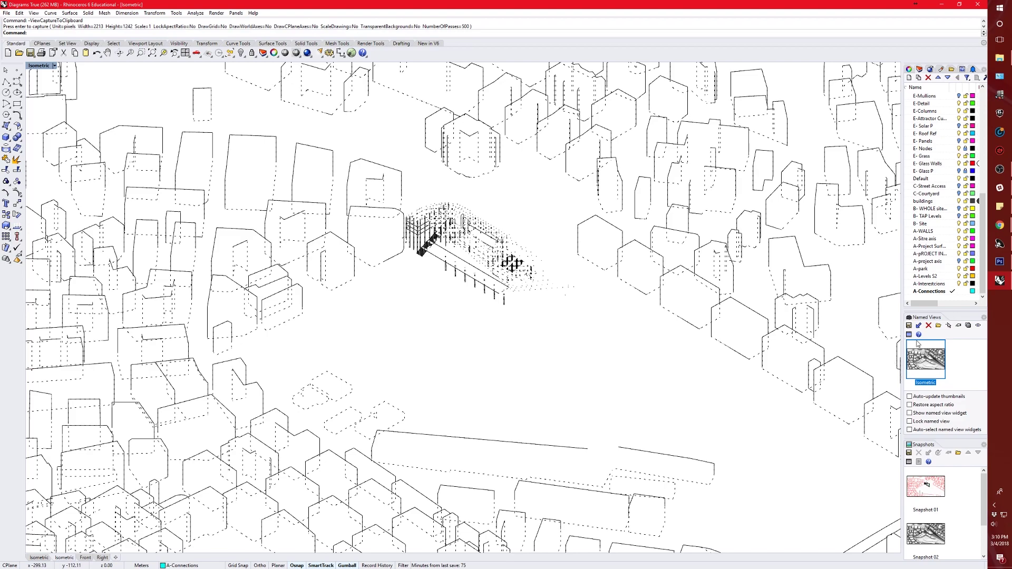
left_click(997, 270)
key("ctrl+v")
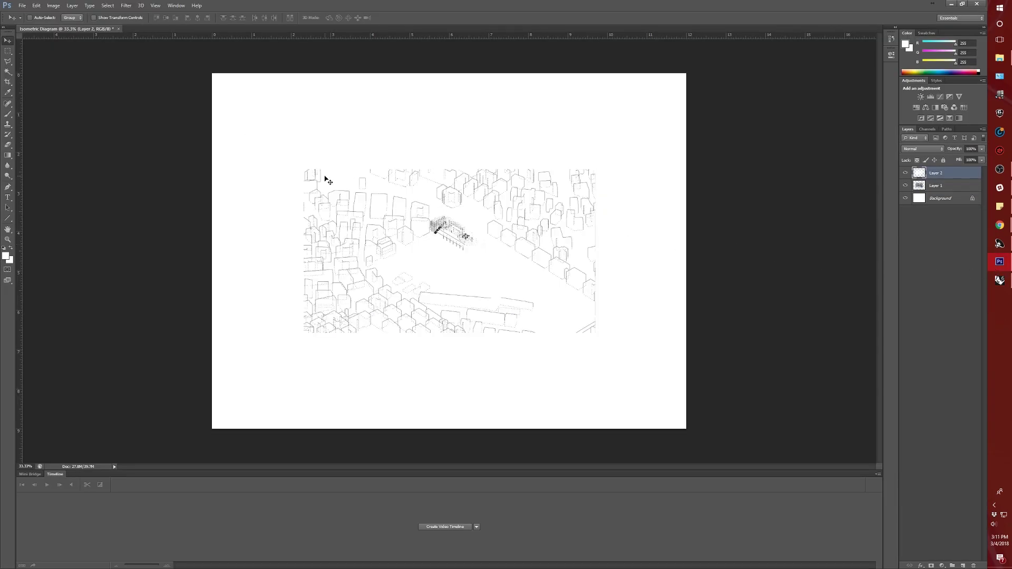
Step: Return to Rhino and set the isometric viewport to the Clay Render display mode
left_click(1004, 283)
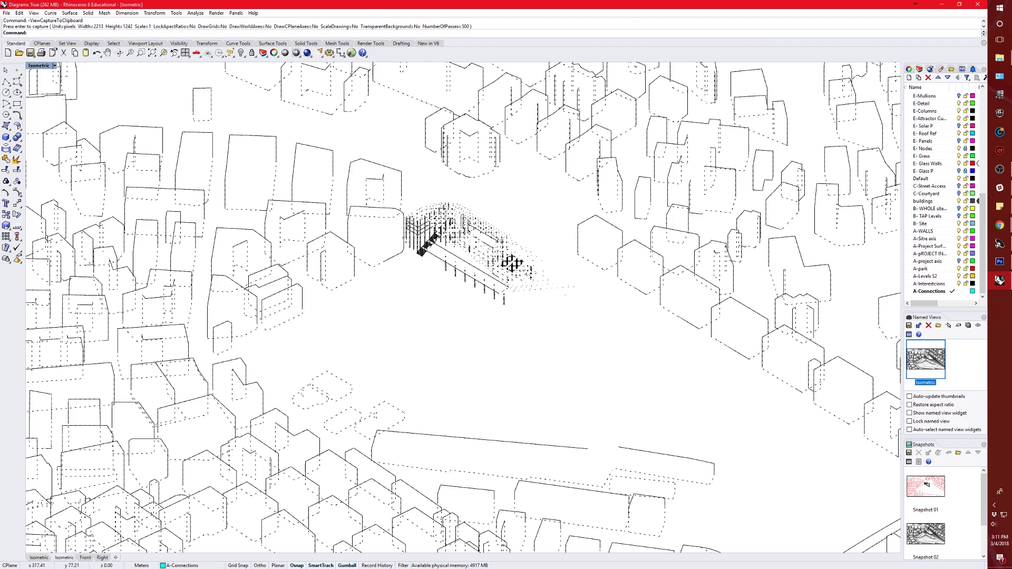
left_click(55, 66)
left_click(67, 181)
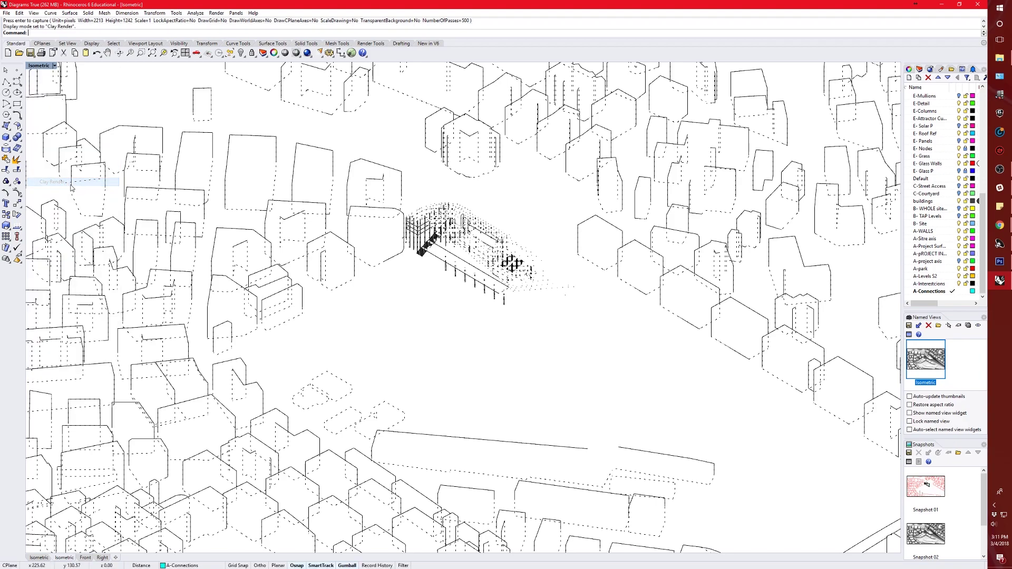
Step: Capture the Clay Render view with -ViewCaptureToClipboard at its current options and paste it above the Back Edges capture in Photoshop
type("-ViewCaptureToClipboard")
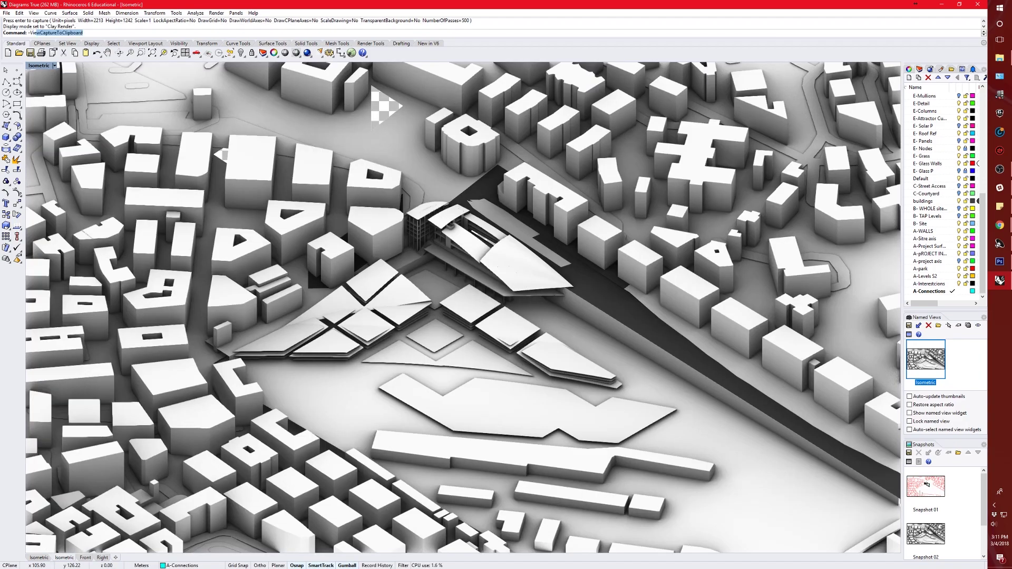
key("Return")
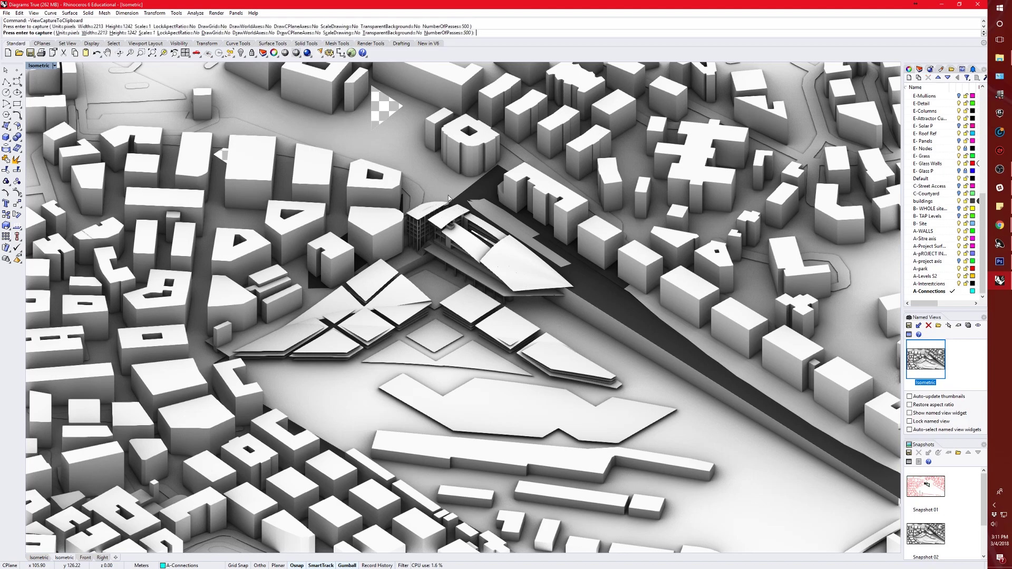
key("Return")
left_click(999, 262)
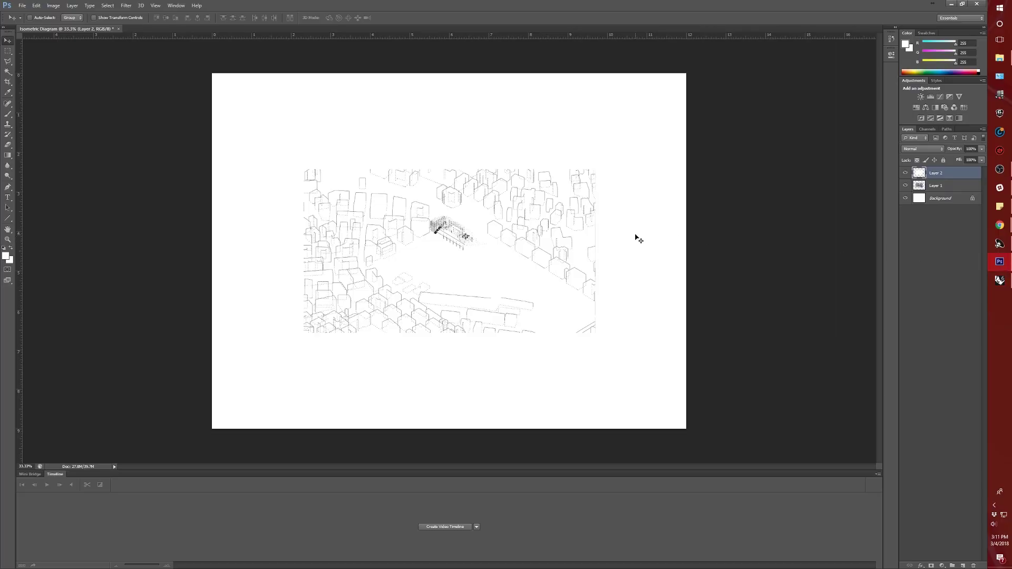
key("ctrl+v")
Step: Return to Rhino and set the isometric viewport to the Clean Lines display mode
key("alt+Tab")
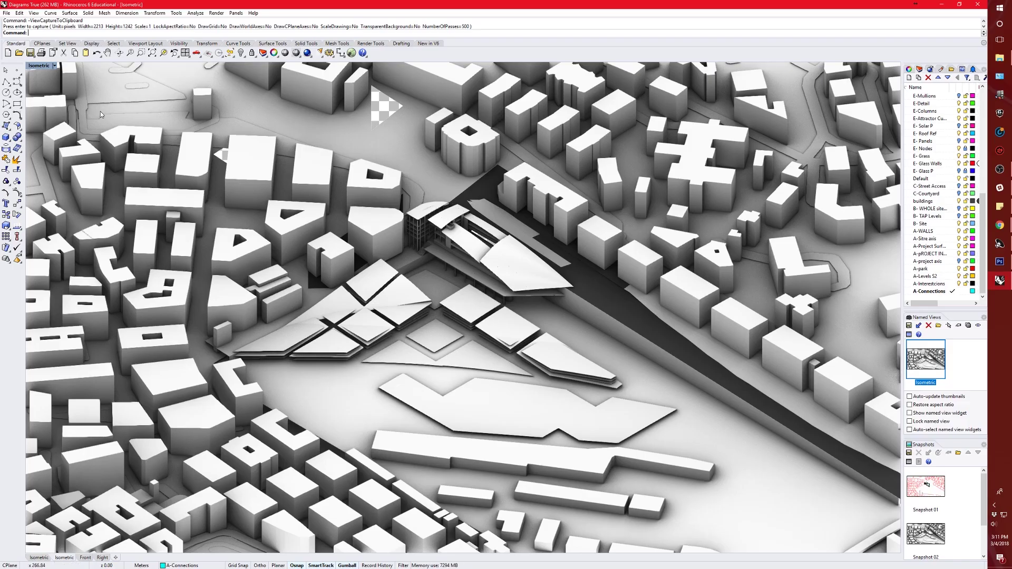
left_click(55, 65)
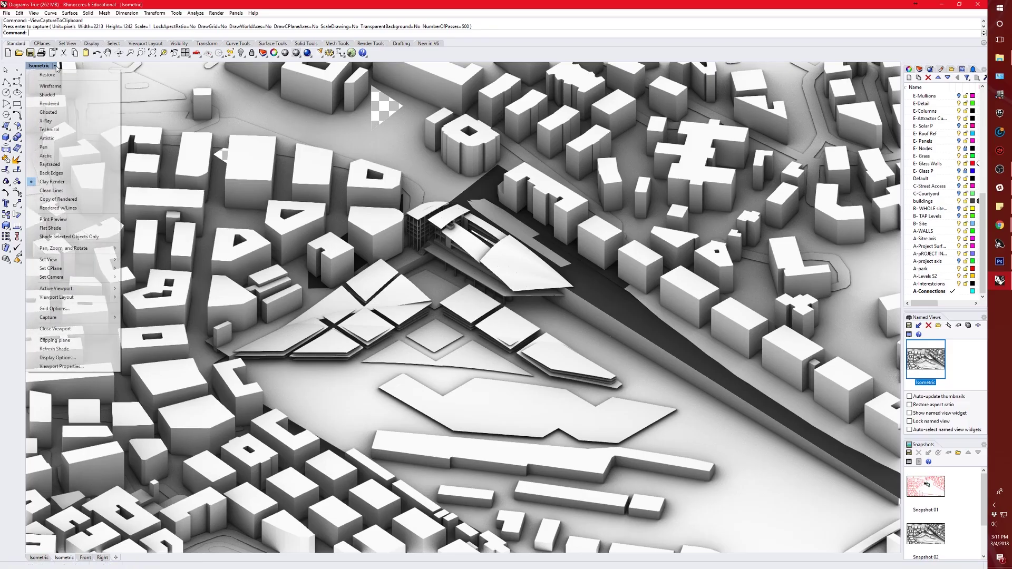
left_click(53, 190)
Step: Repeat -ViewCaptureToClipboard for the Clean Lines view and paste the capture as the topmost layer in Photoshop
type("ViewCaptureToClipboard")
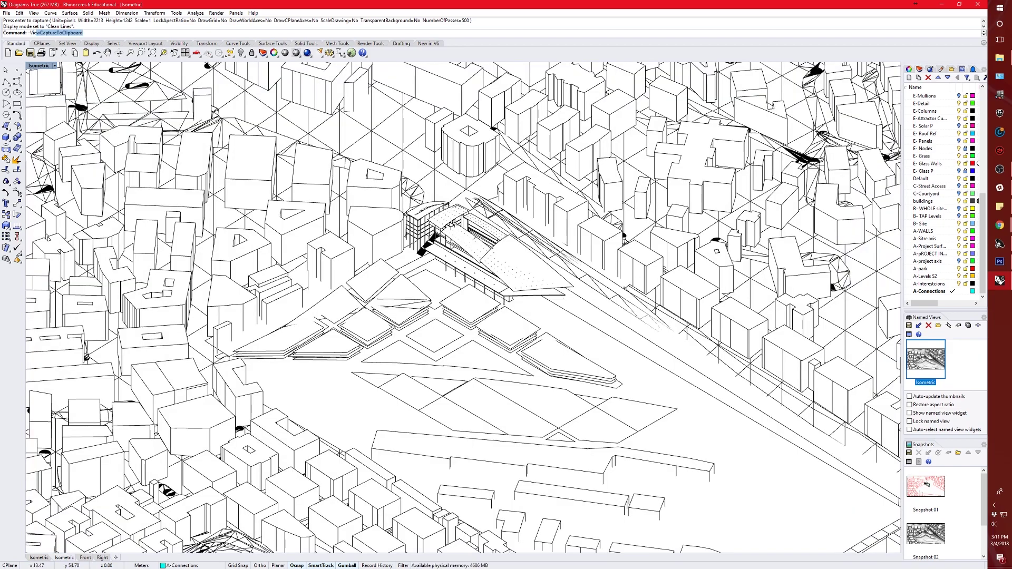
key("Return")
key("Return")
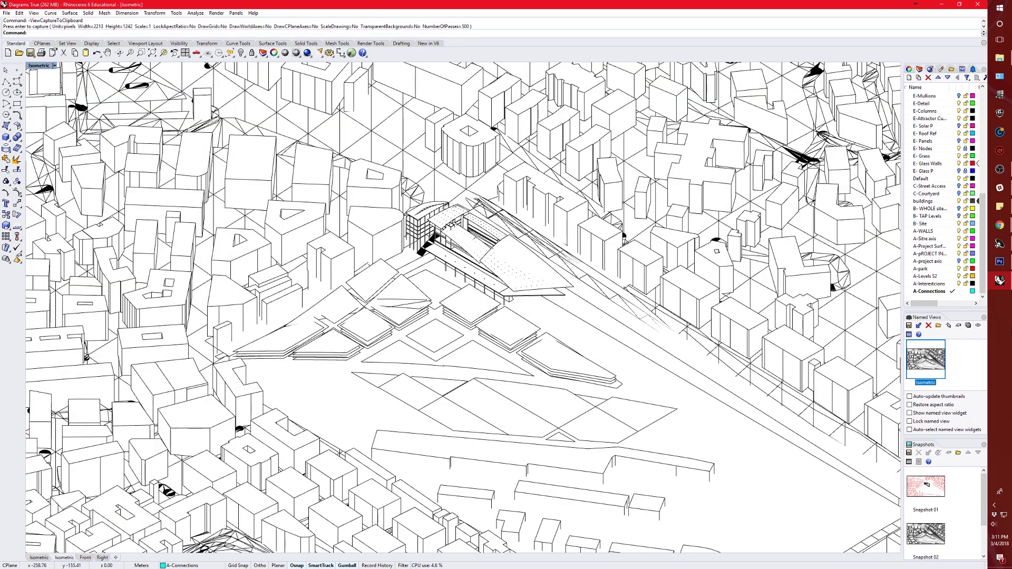
left_click(999, 262)
key("ctrl+v")
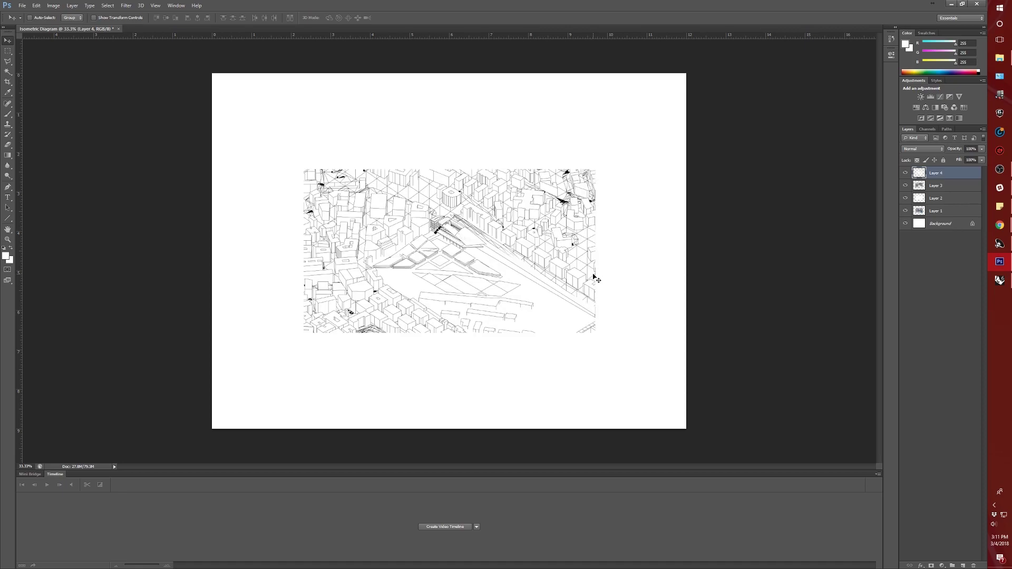
Step: Reorder the layers so the clay render capture sits directly above the background, beneath the shaded color capture
left_click(919, 149)
left_click(920, 149)
left_click(942, 183)
mouse_move(933, 210)
left_mouse_down()
mouse_move(941, 213)
mouse_move(943, 193)
mouse_move(943, 215)
left_mouse_up()
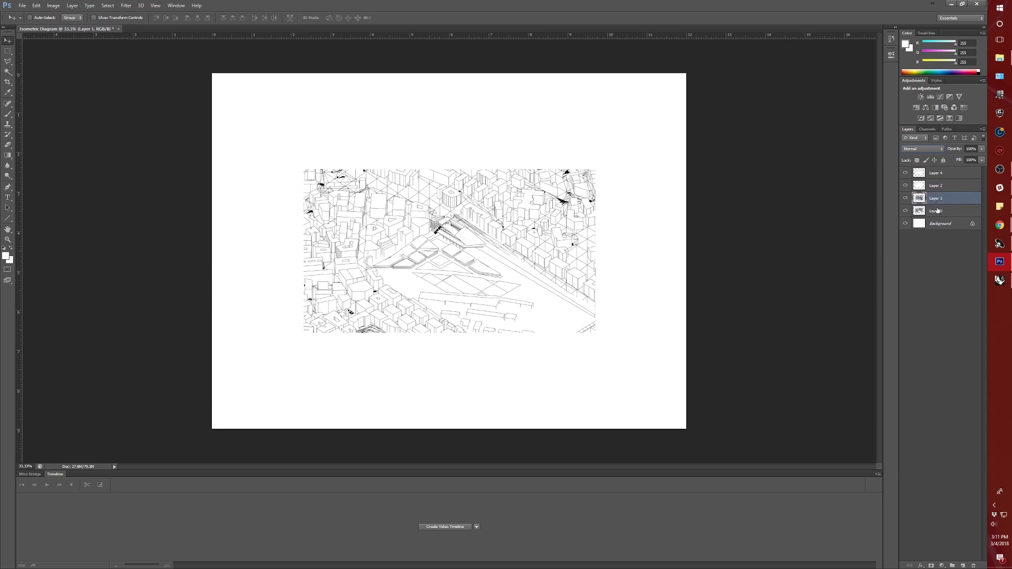
Step: Rename the clay render layer to Render, the shaded layer to Color and the back edges layer to Hidden
double_click(936, 211)
type("C")
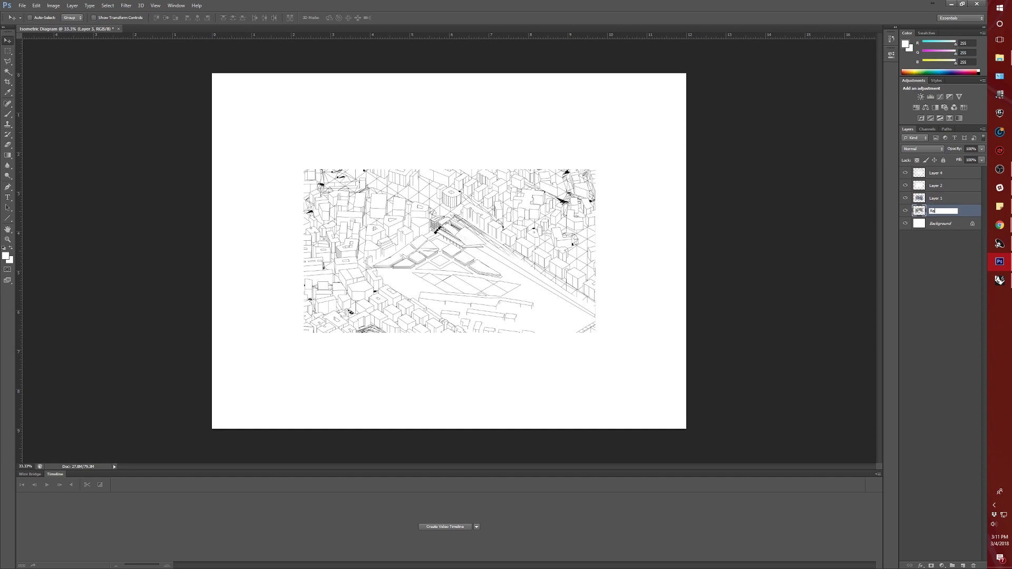
double_click(936, 198)
type("Color")
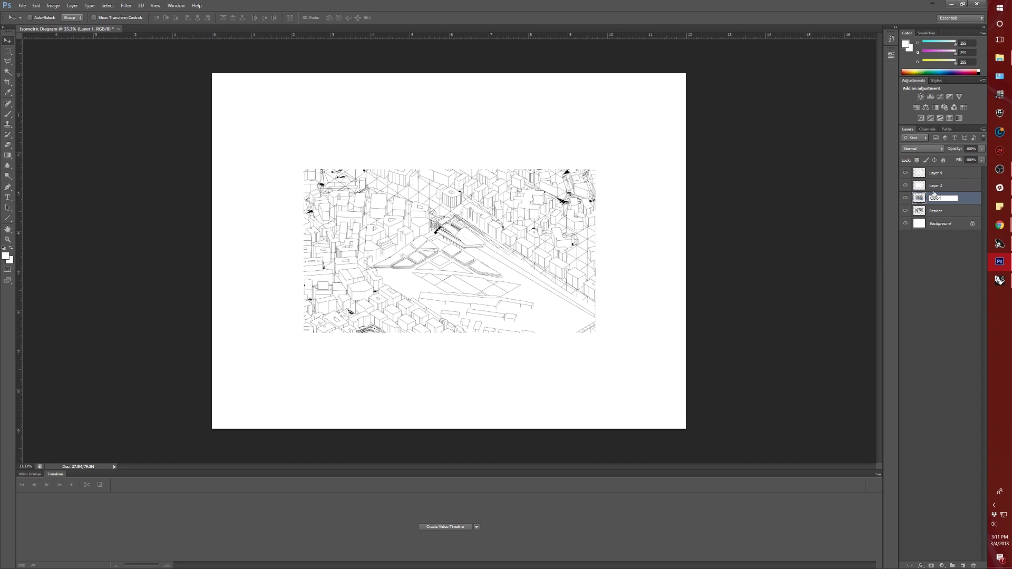
double_click(935, 189)
type("Hidden")
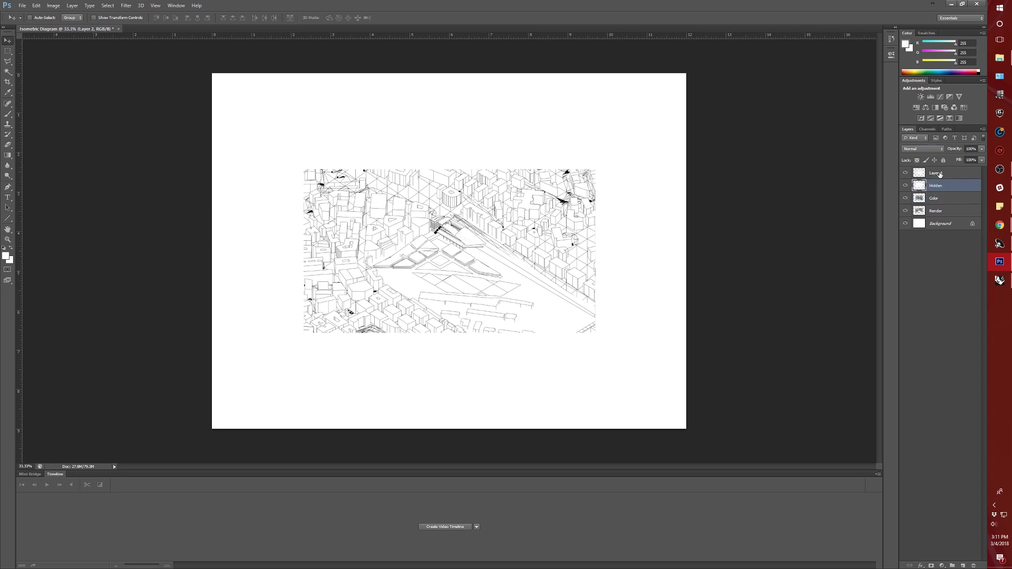
Step: Rename the clean lines layer to Lines and set its blend mode to Linear Burn
double_click(936, 173)
type("Lines")
key("Return")
left_click(923, 149)
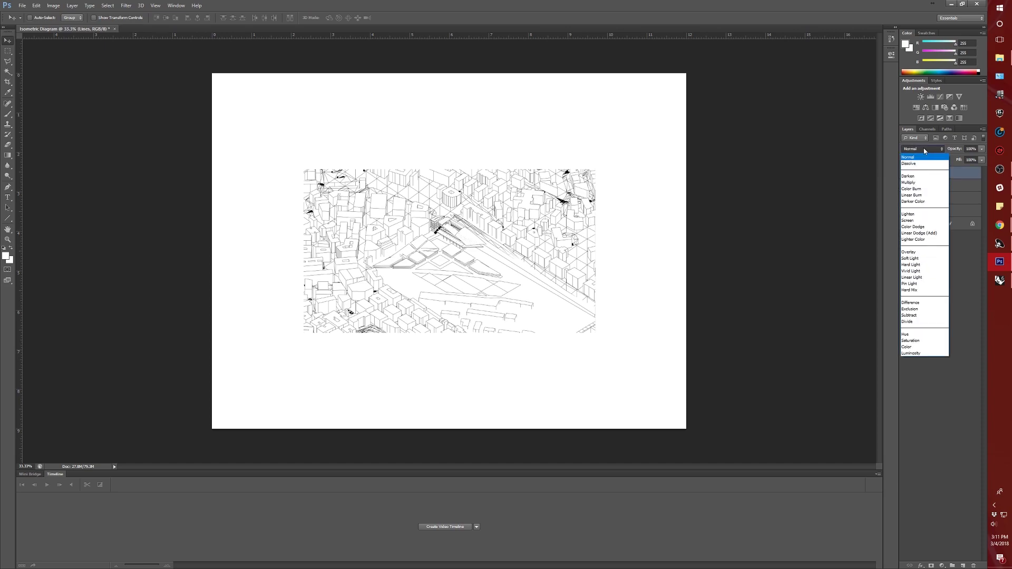
left_click(917, 195)
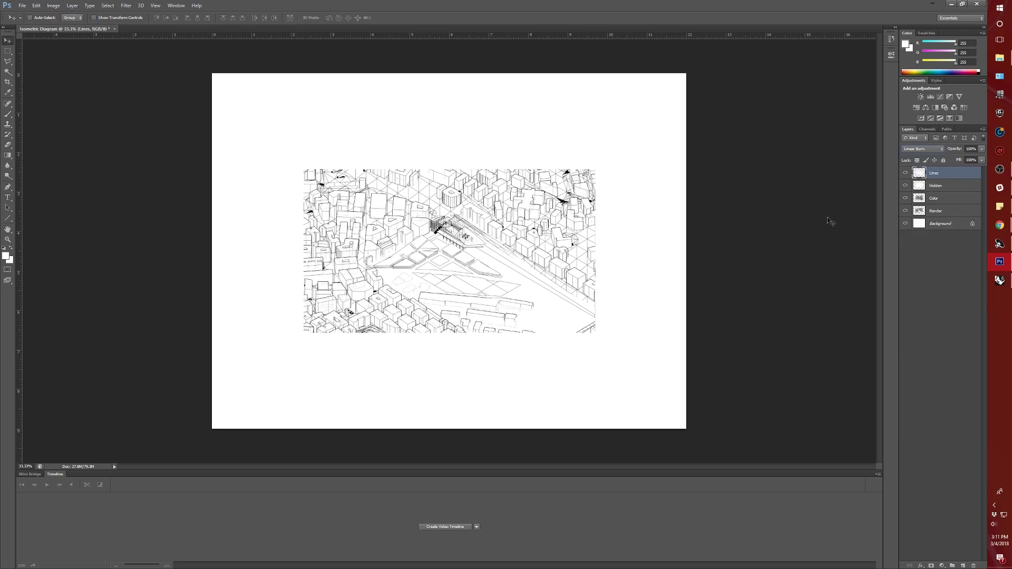
Step: Scale the four capture layers together proportionally to about 217% so they fill the full height of the canvas
left_click(935, 211, "shift")
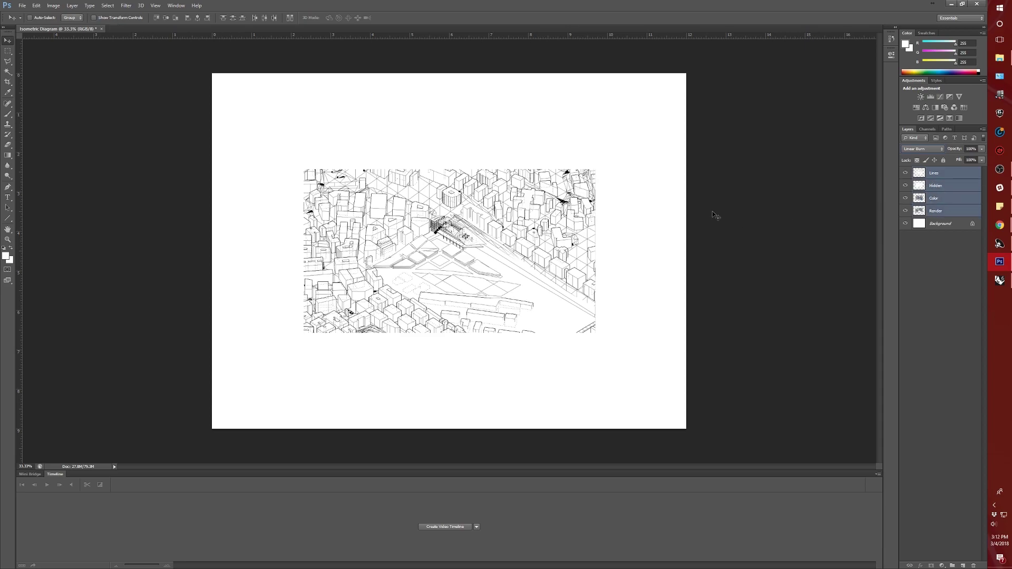
key("ctrl+t")
left_click_drag(596, 326, 765, 424, "shift")
left_click_drag(304, 169, 135, 74, "shift")
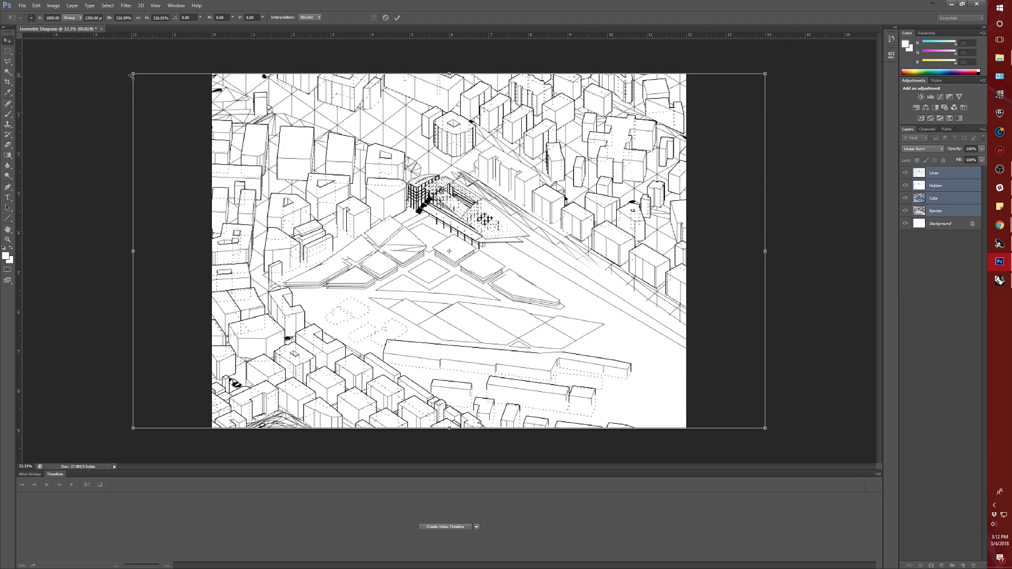
key("Return")
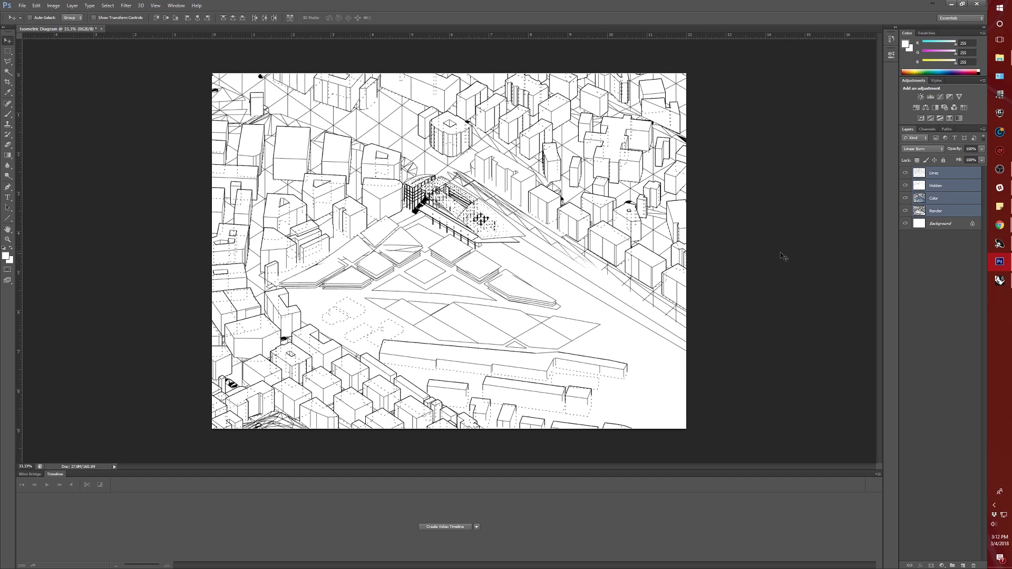
Step: Toggle the Lines layer's visibility off and on to compare the drawing with and without it
left_click(950, 173)
left_click(904, 173)
left_click(905, 173)
left_click(904, 173)
left_click(904, 173)
left_click(904, 173)
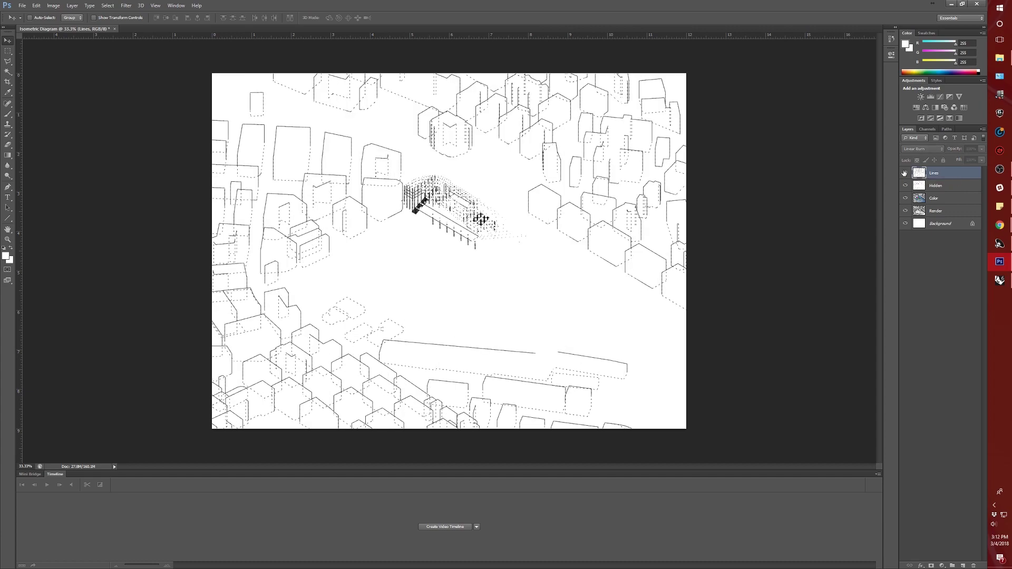
left_click(905, 173)
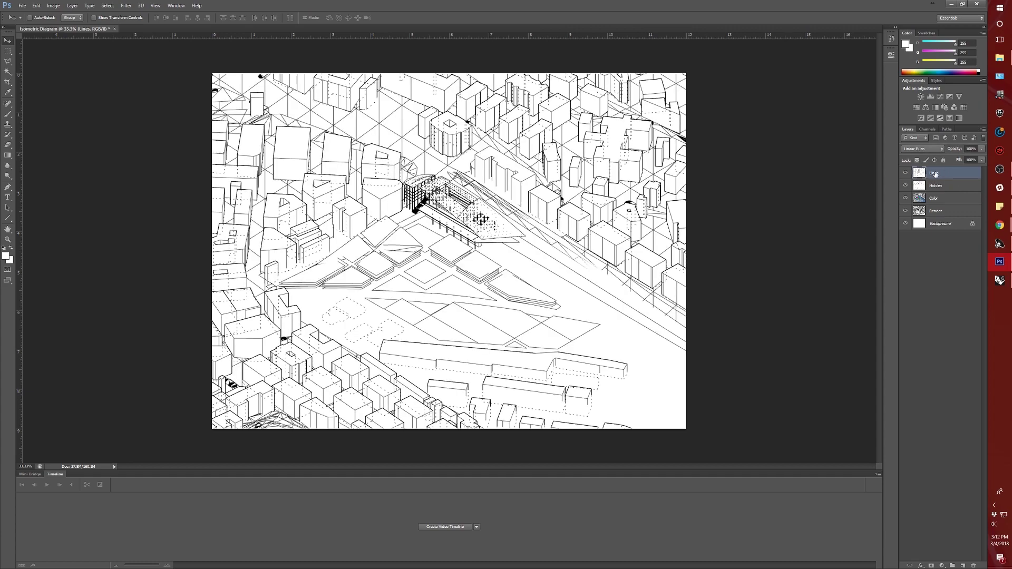
Step: Set the Hidden layer's blend mode to Linear Burn and the Color layer's blend mode to Overlay
left_click(928, 186)
left_click(923, 148)
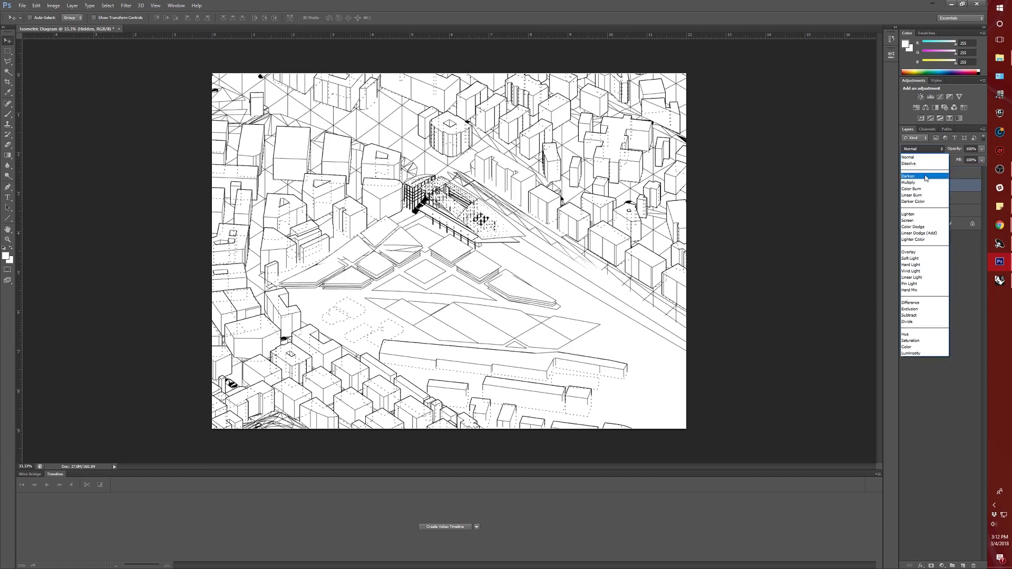
left_click(924, 195)
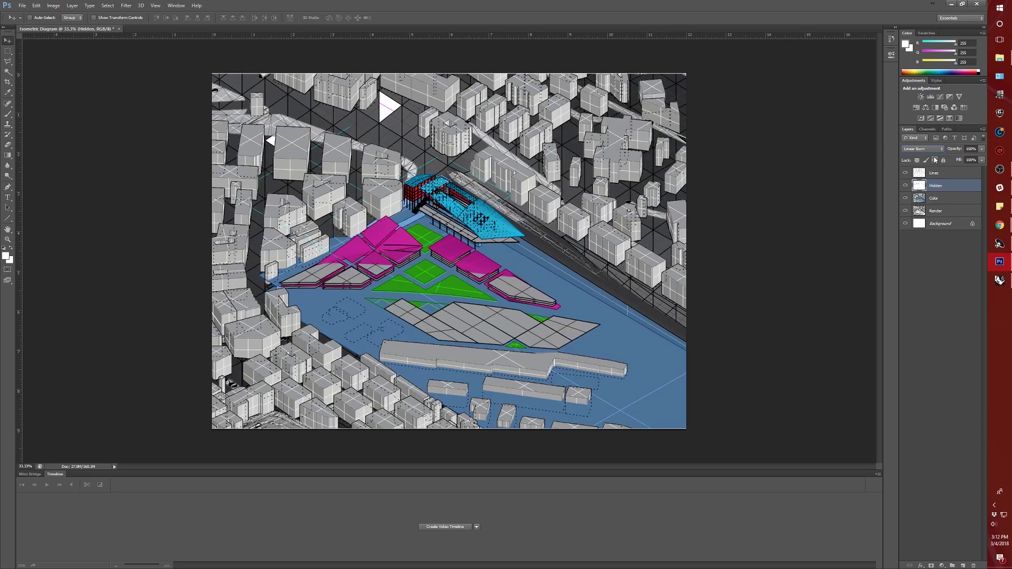
left_click(942, 203)
left_click(923, 148)
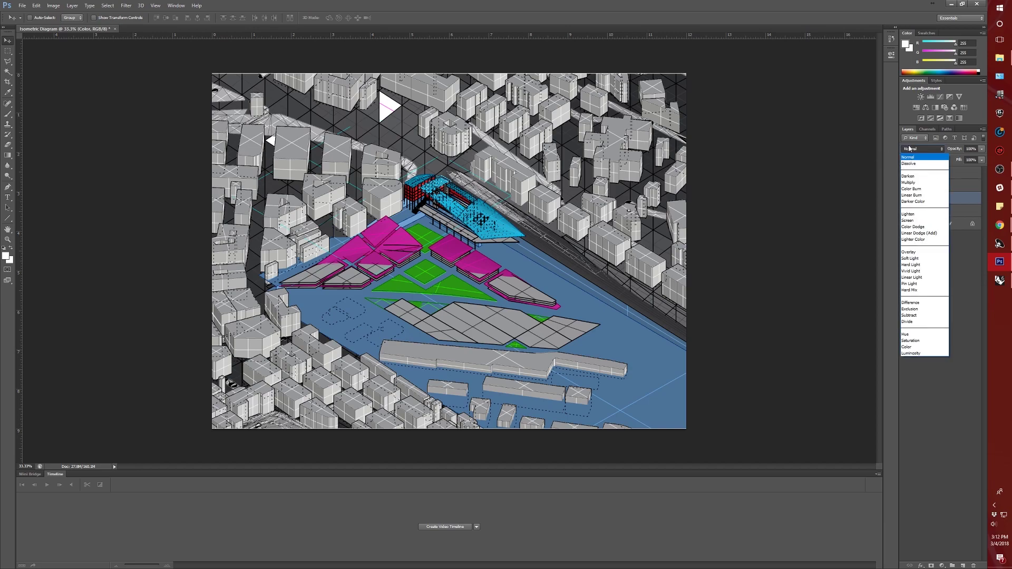
left_click(925, 252)
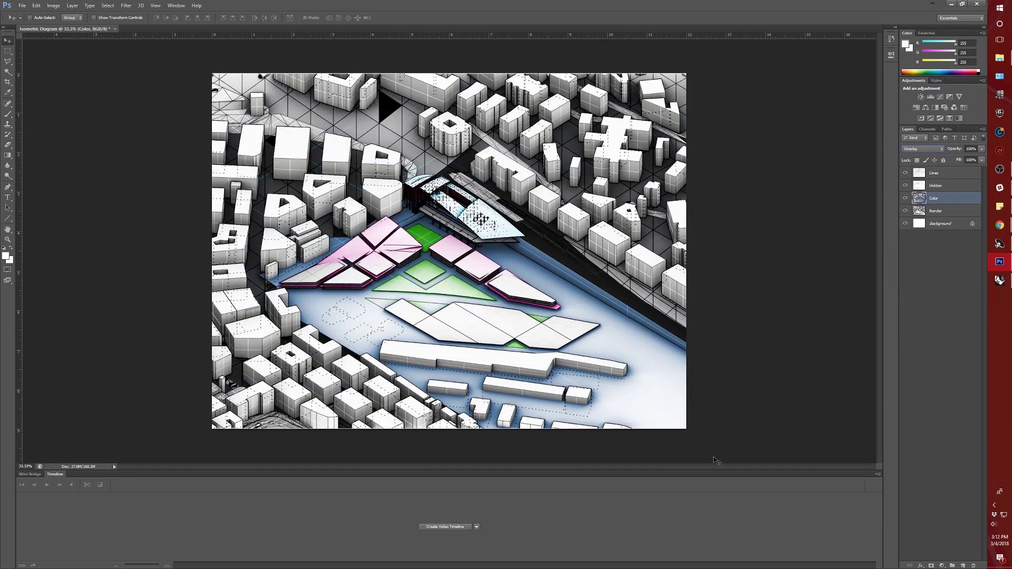
Step: Invert the Lines layer to white lines on black and set its blend mode to Screen
left_click(937, 174)
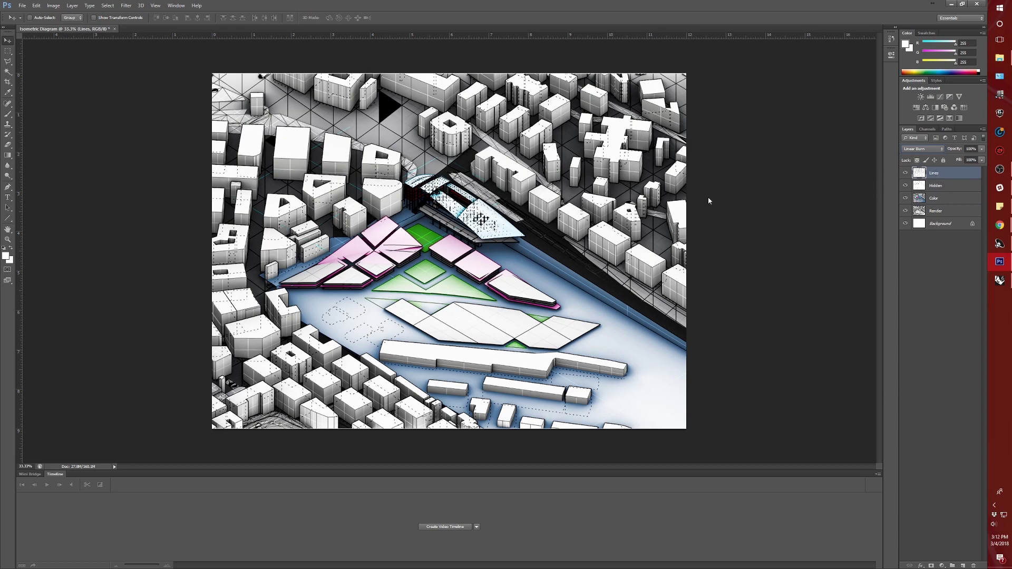
key("ctrl+i")
left_click(922, 149)
left_click(926, 159)
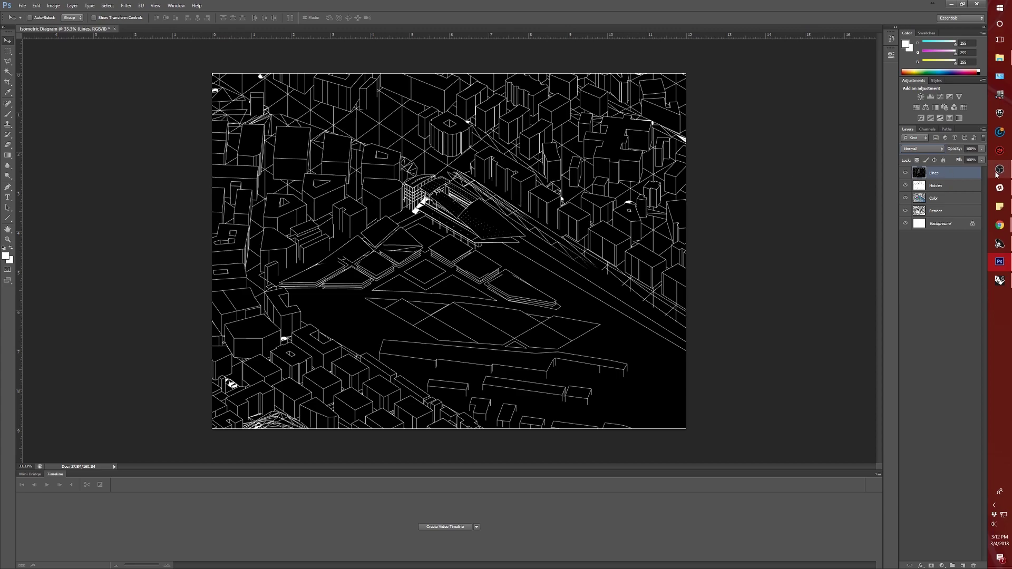
left_click(921, 149)
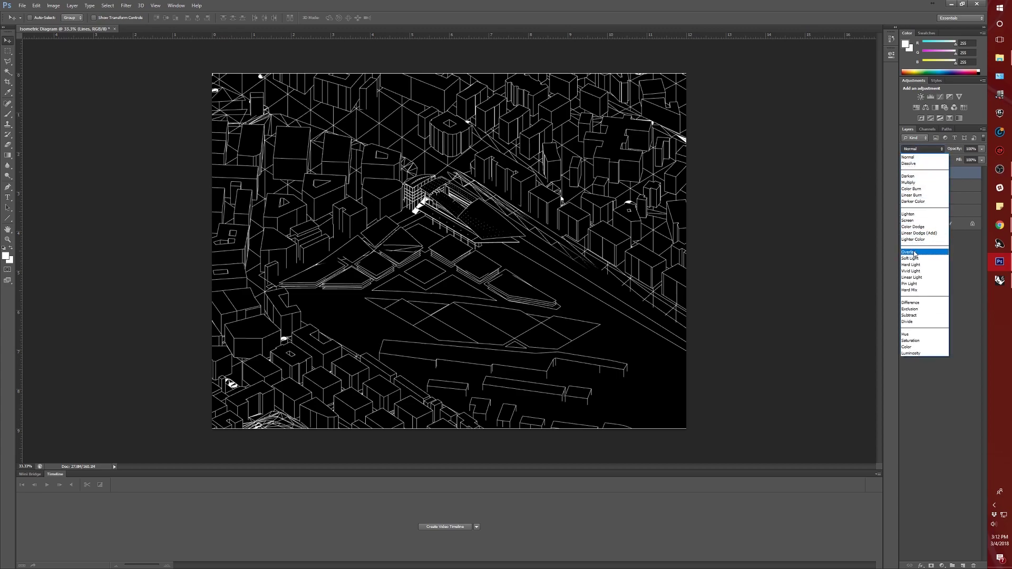
left_click(912, 220)
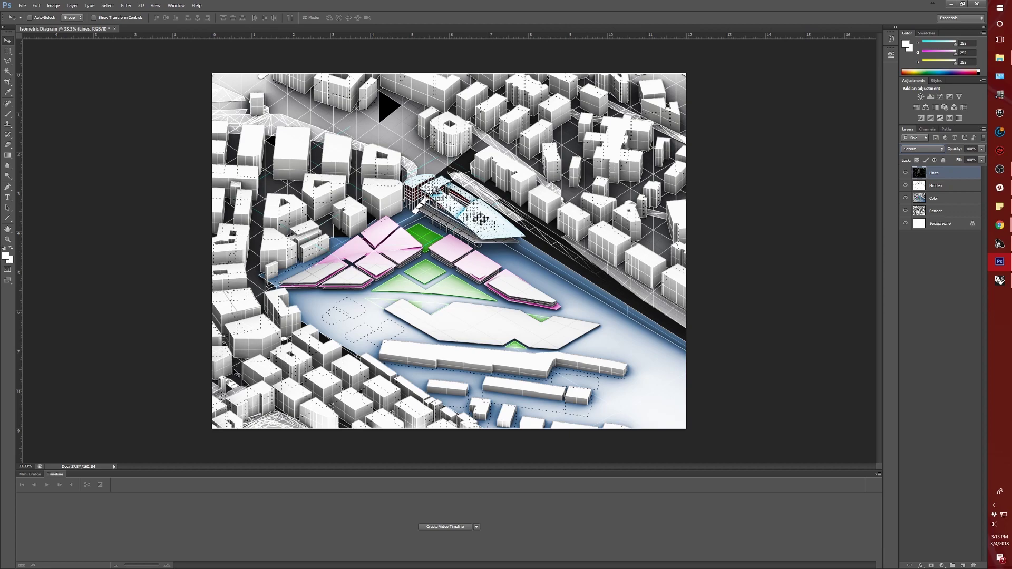
Step: Increase the Color layer's saturation with a Hue/Saturation adjustment
left_click(942, 201)
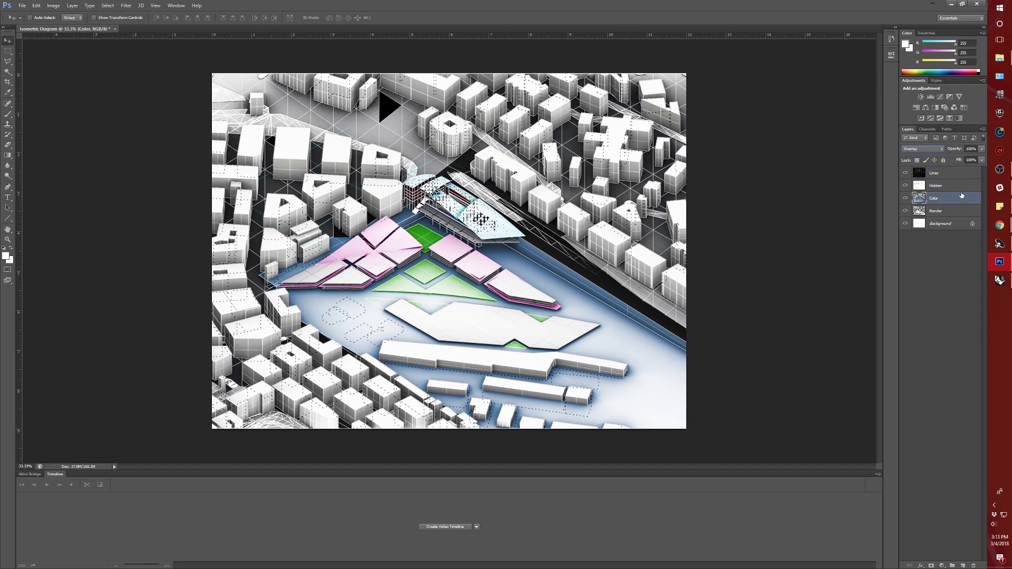
left_click(73, 5)
mouse_move(54, 5)
mouse_move(69, 26)
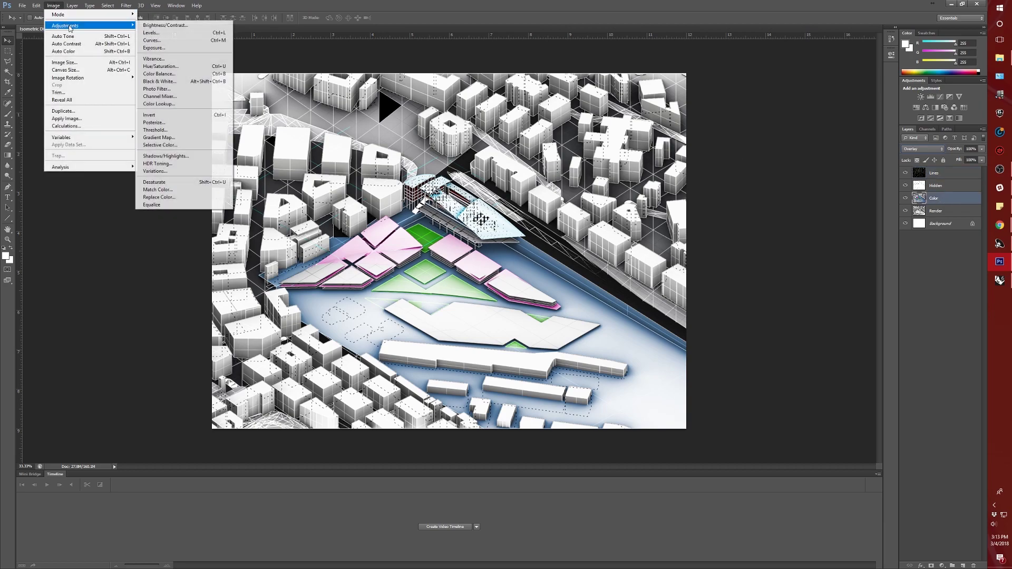
left_click(167, 67)
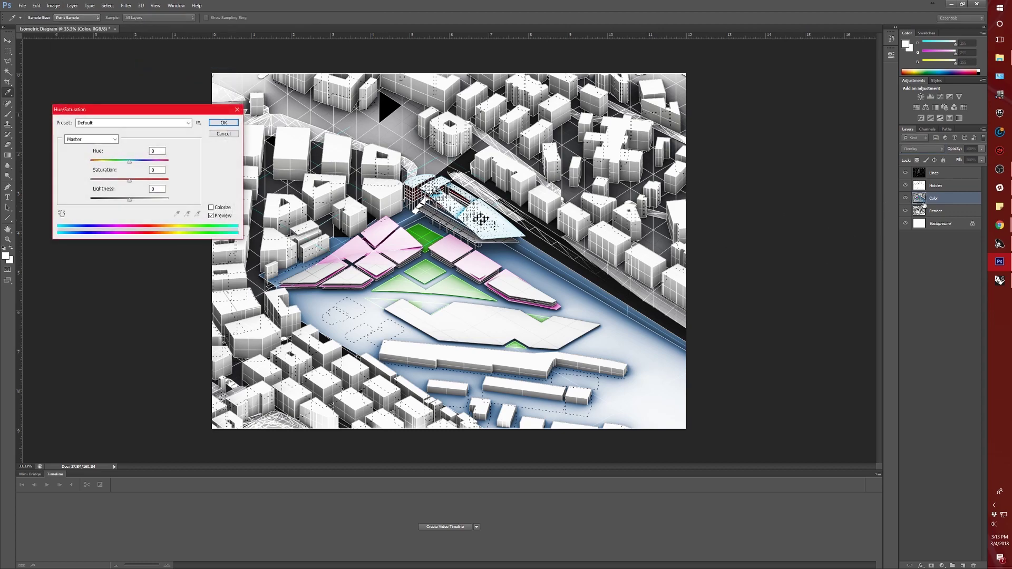
left_click_drag(129, 180, 142, 209)
left_click(223, 123)
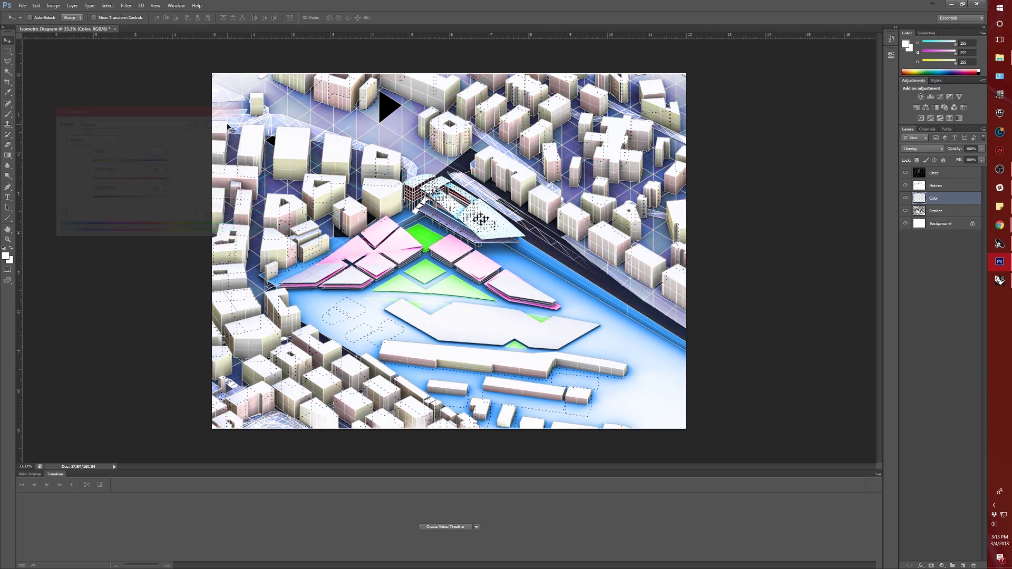
left_click(53, 6)
mouse_move(120, 26)
left_click(396, 59)
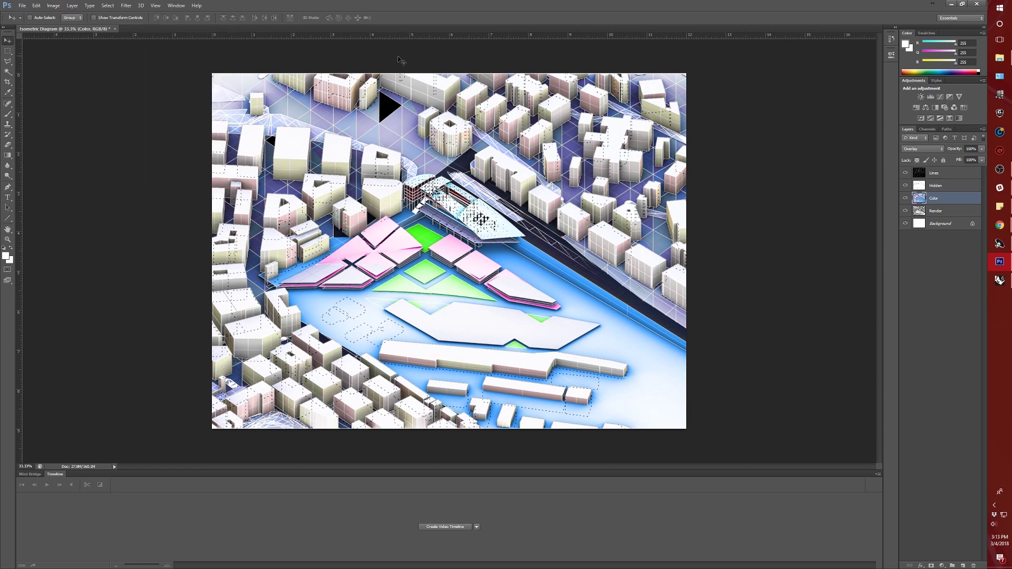
Step: Increase the Render layer's contrast with a Levels adjustment, setting the input black point to 47 and the white point to 208
left_click(959, 211)
left_click(126, 5)
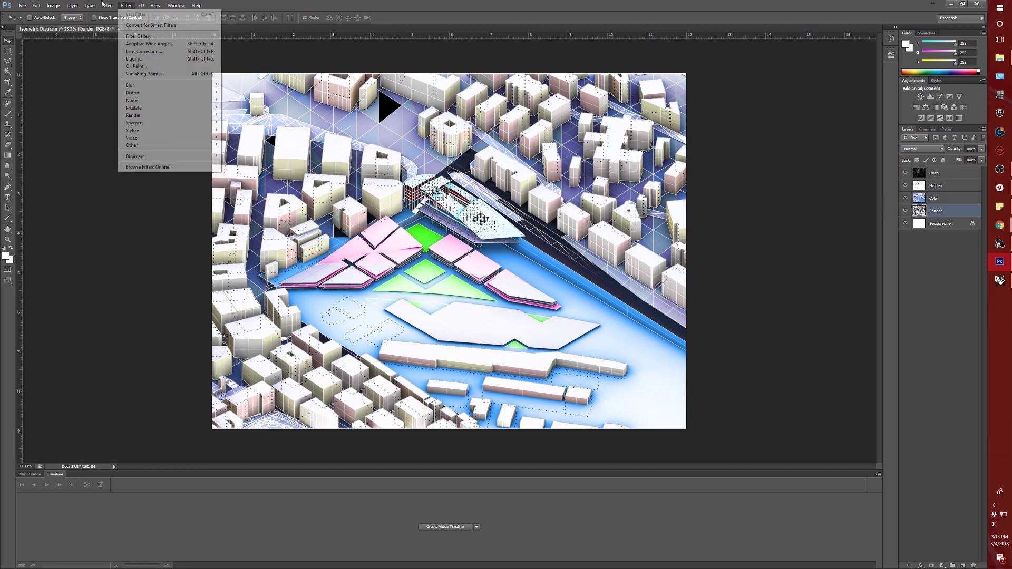
mouse_move(89, 25)
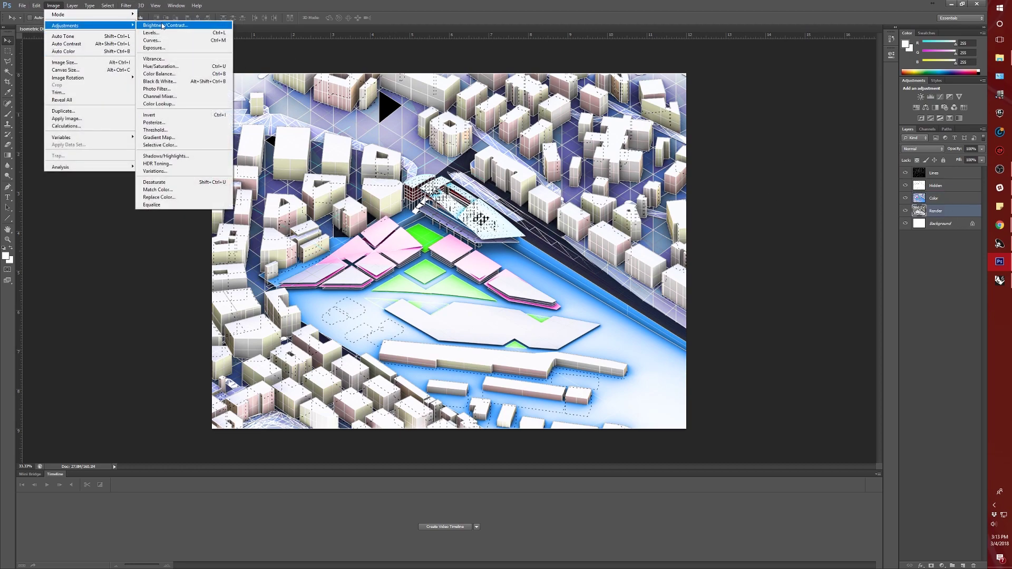
left_click(174, 33)
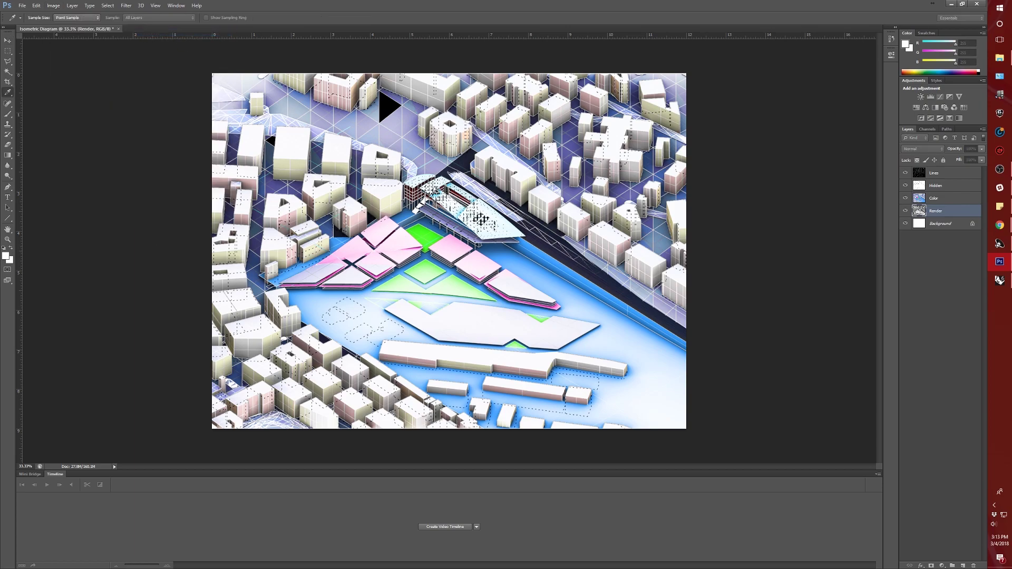
left_click_drag(333, 158, 733, 125)
left_click_drag(718, 213, 736, 214)
left_click_drag(818, 214, 765, 214)
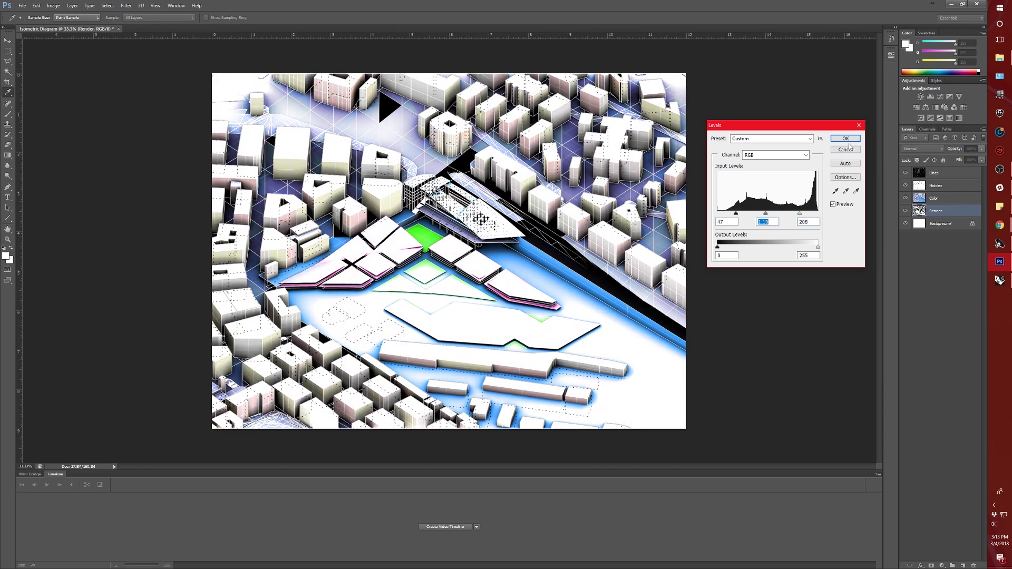
left_click(847, 138)
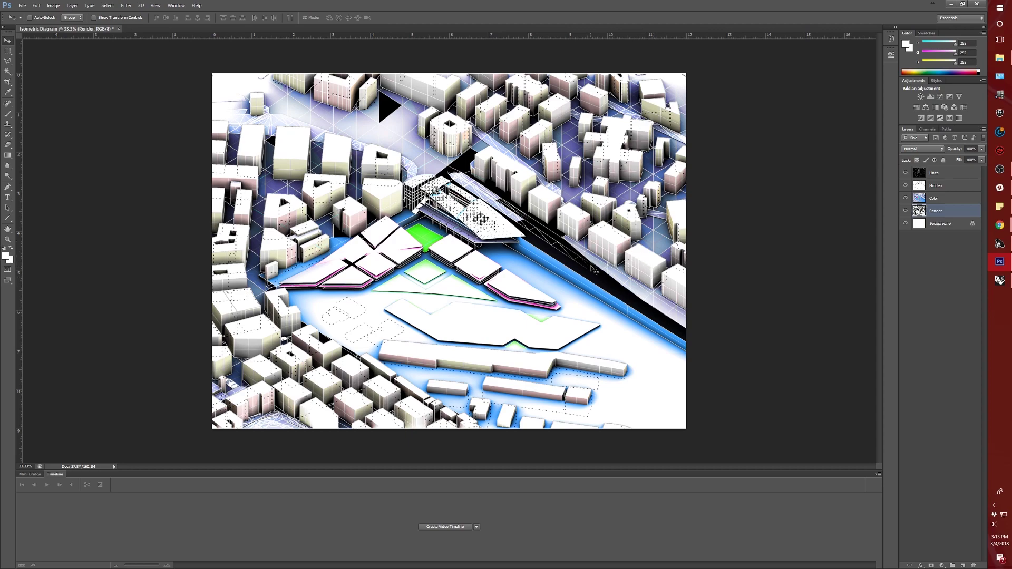
Step: Switch to Rhino and restore the four-viewport layout, showing the whole site in the Front and Right views
left_click(1002, 285)
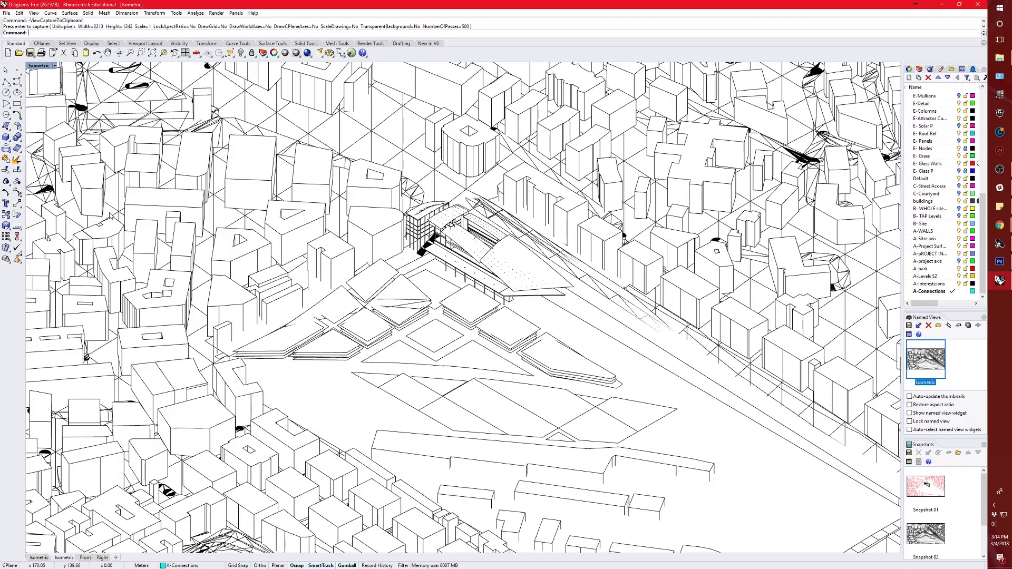
double_click(45, 67)
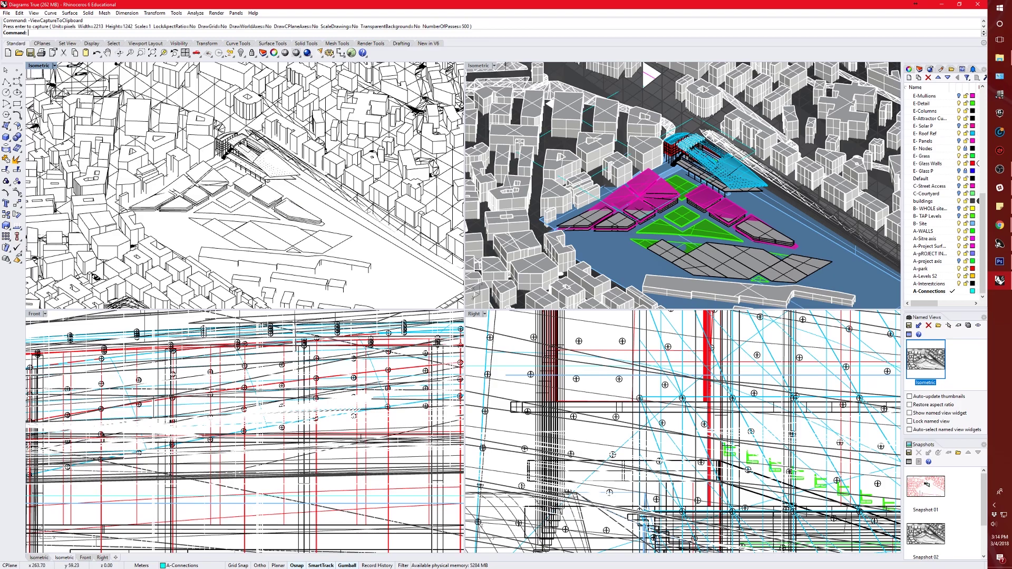
scroll(226, 457, "down", 8)
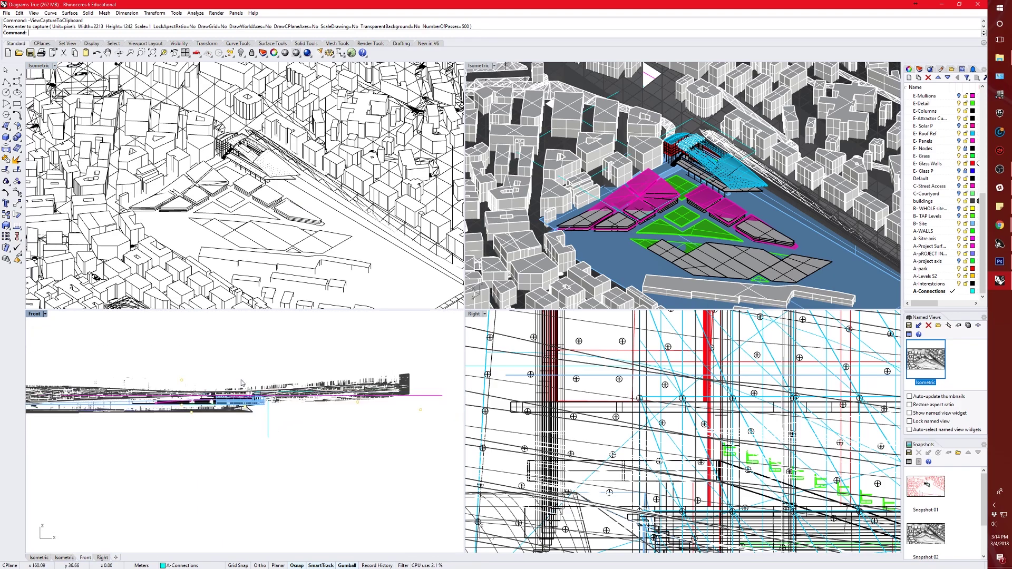
scroll(625, 405, "down", 3)
scroll(624, 406, "down", 3)
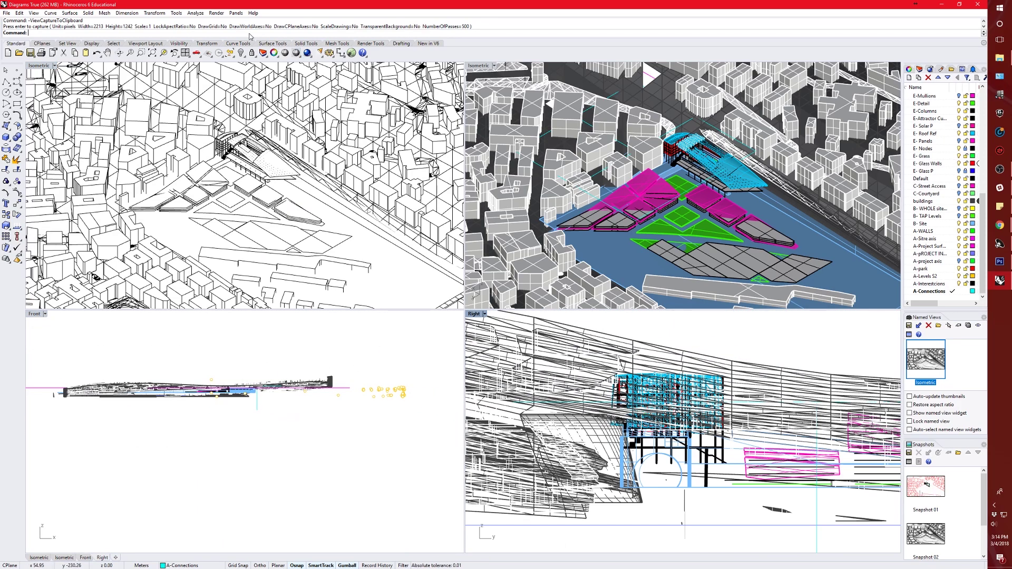
Step: Create a rectangular clipping plane with the ClippingPlane command, drawing it across the model in the Right view
type("Cliiping")
key("Return")
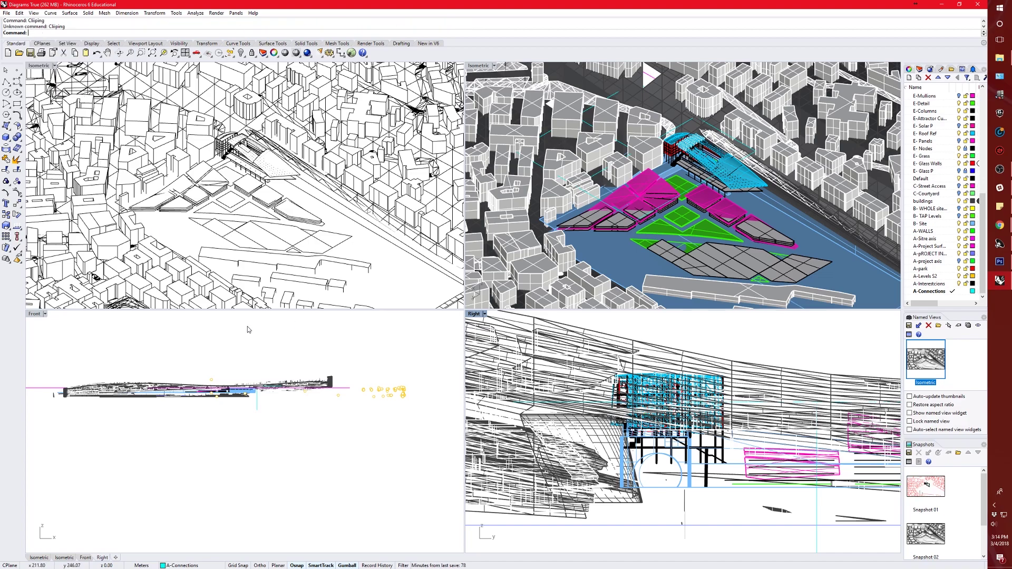
type("CclippingPlane")
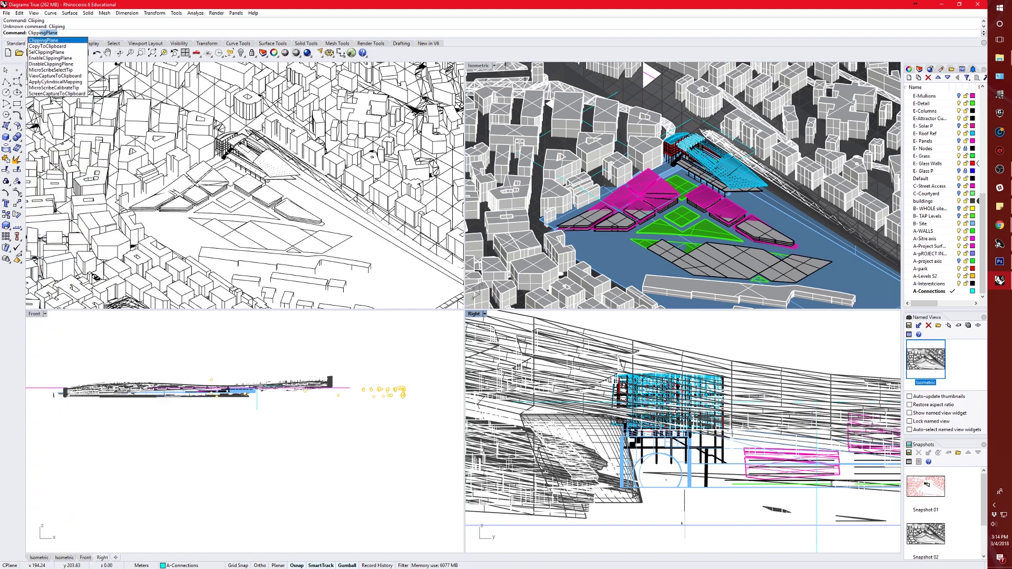
key("Return")
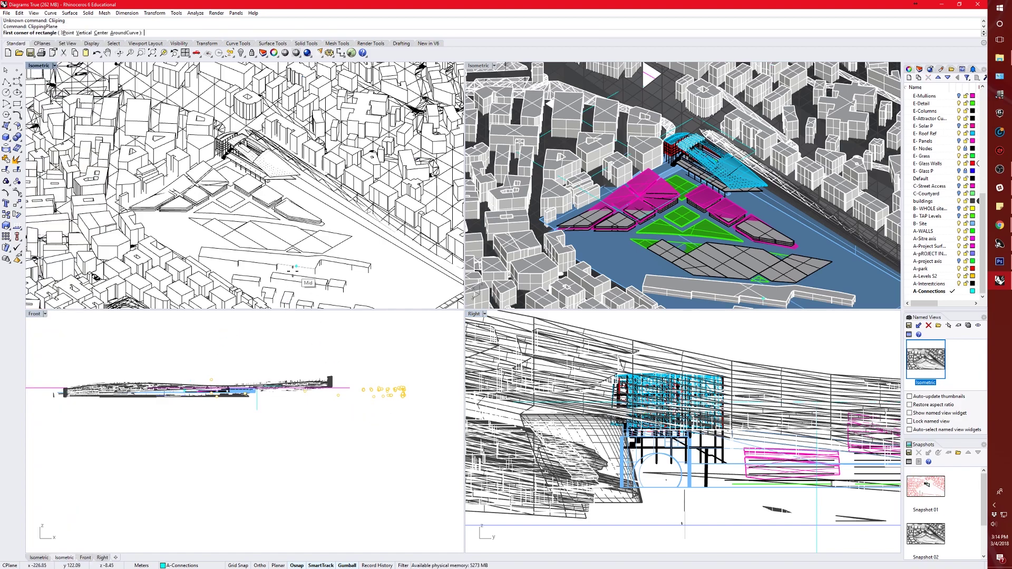
scroll(296, 266, "down", 5)
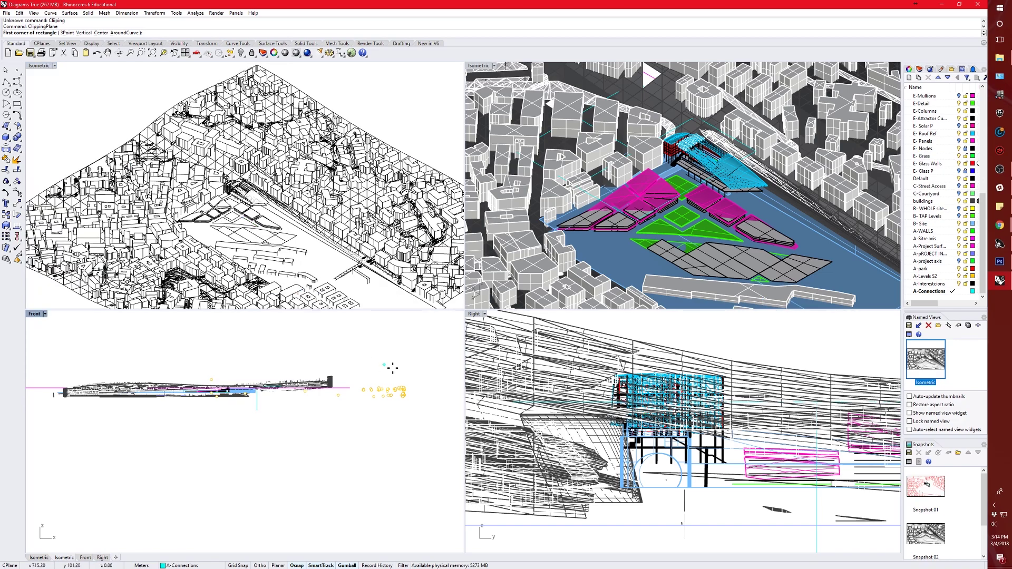
scroll(659, 351, "down", 5)
left_click(665, 335)
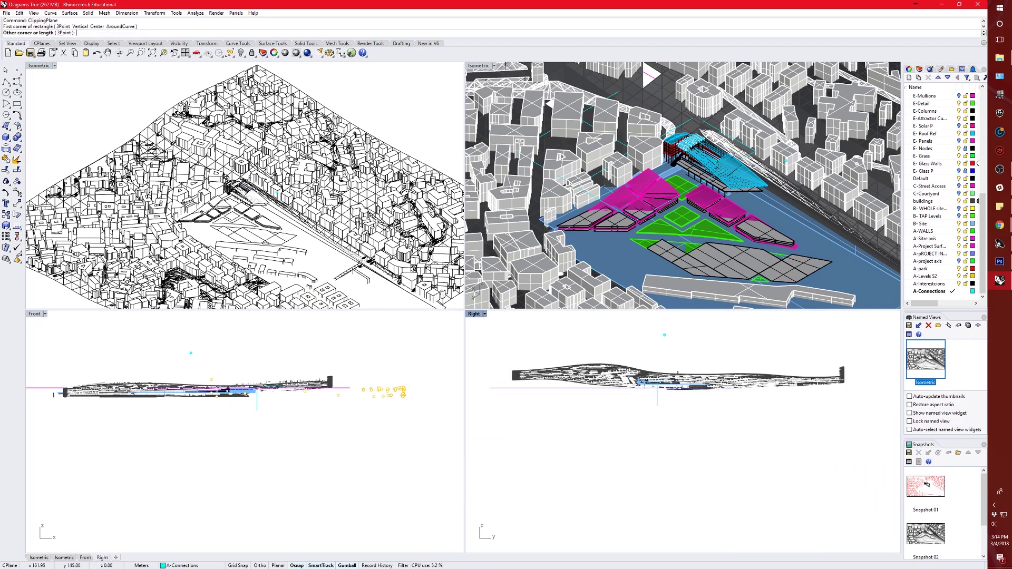
left_click(696, 467)
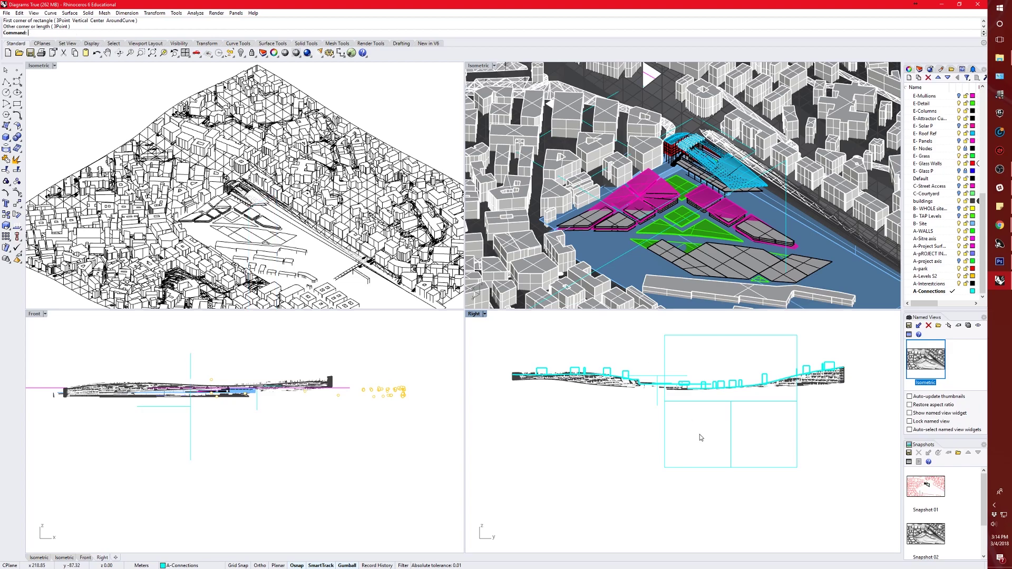
Step: Run EnableClippingPlane on the new plane in the Right view and move it along the X axis to the main building
left_click(731, 437)
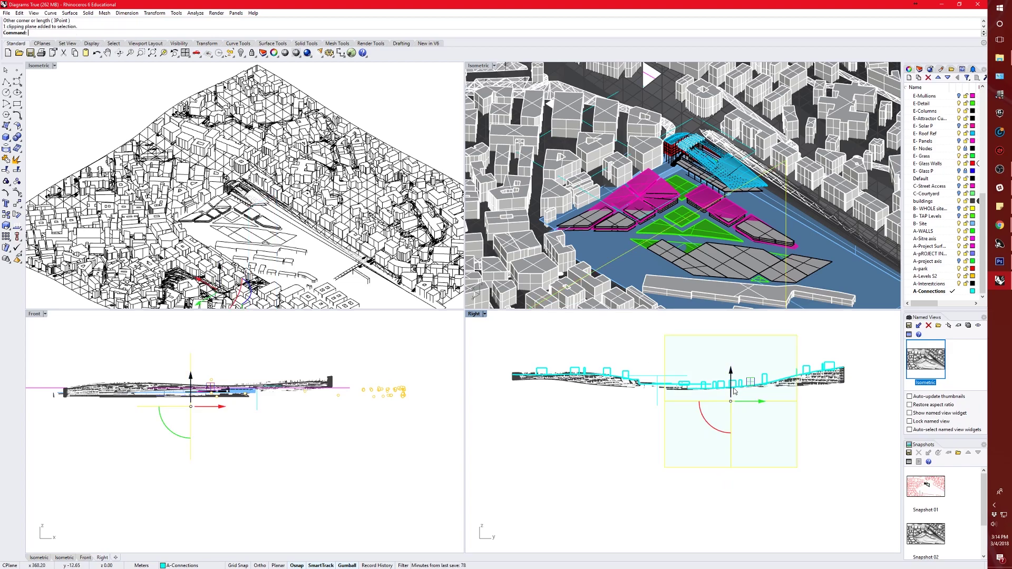
type("EnableClippingPlane")
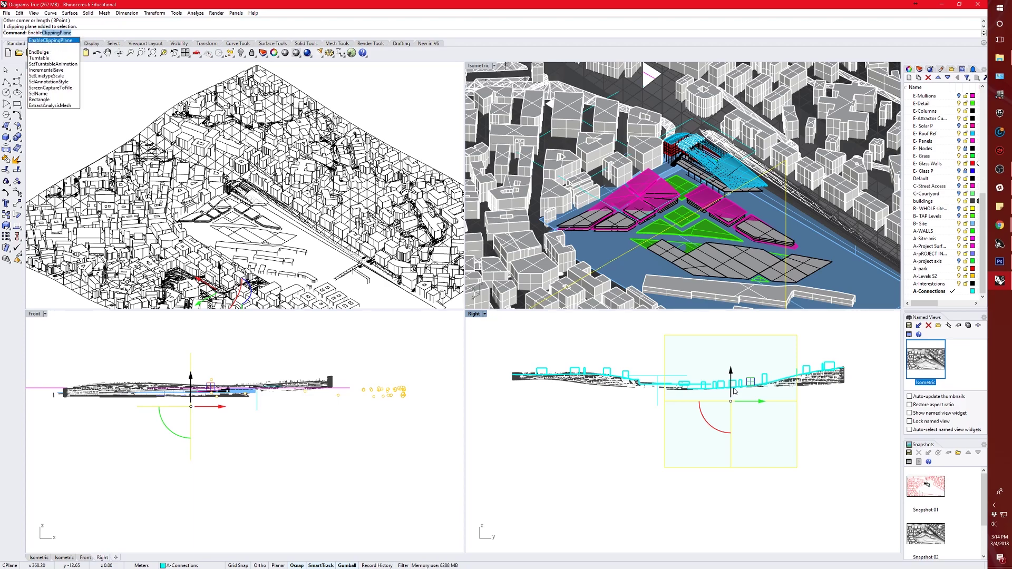
key("Return")
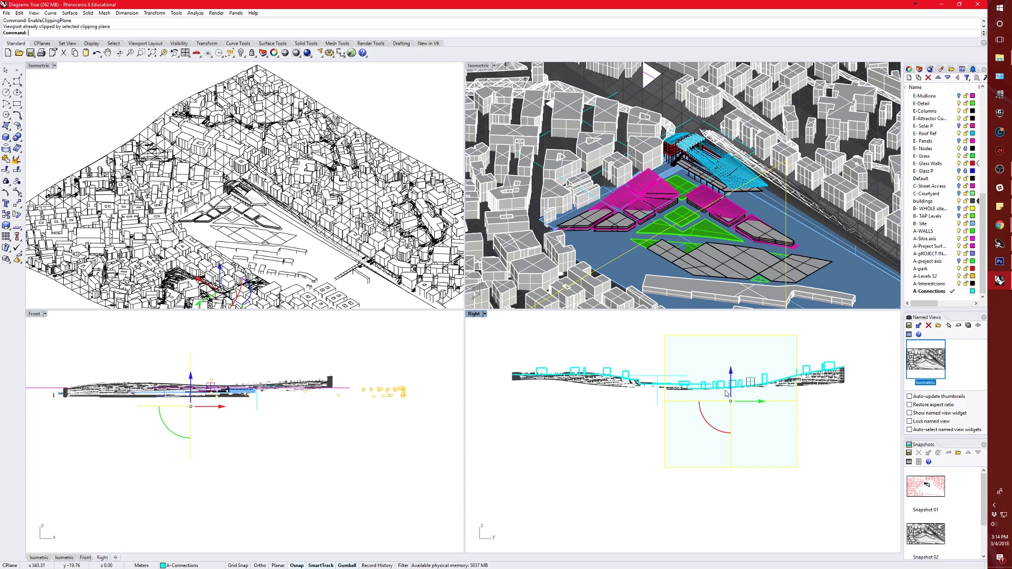
left_click_drag(219, 406, 264, 416)
Step: Enable the clipping plane in the shaded Isometric viewport and frame the sectioned building from its cut side
scroll(667, 209, "down", 6)
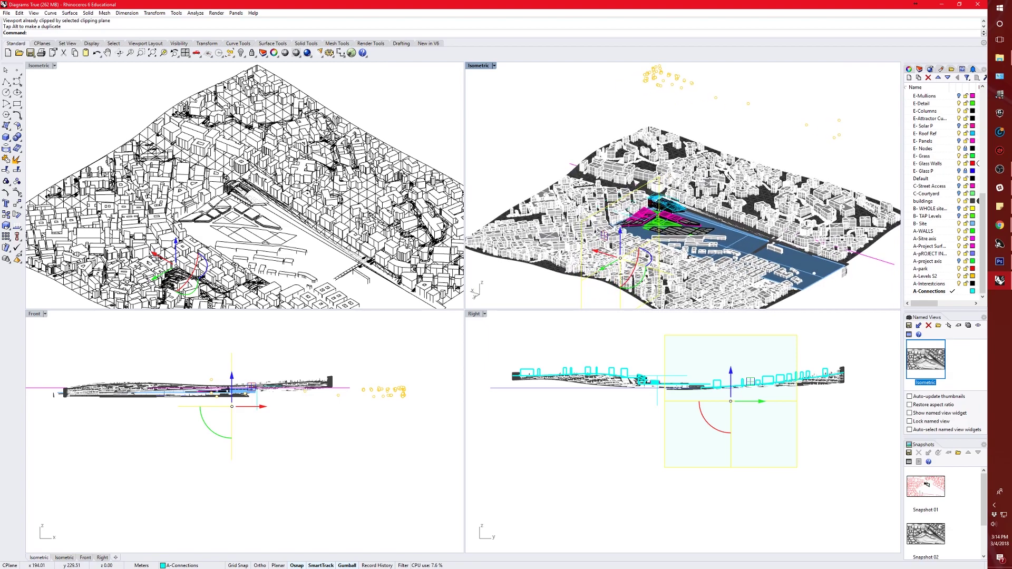
type("EnableClippingPlane")
key("Return")
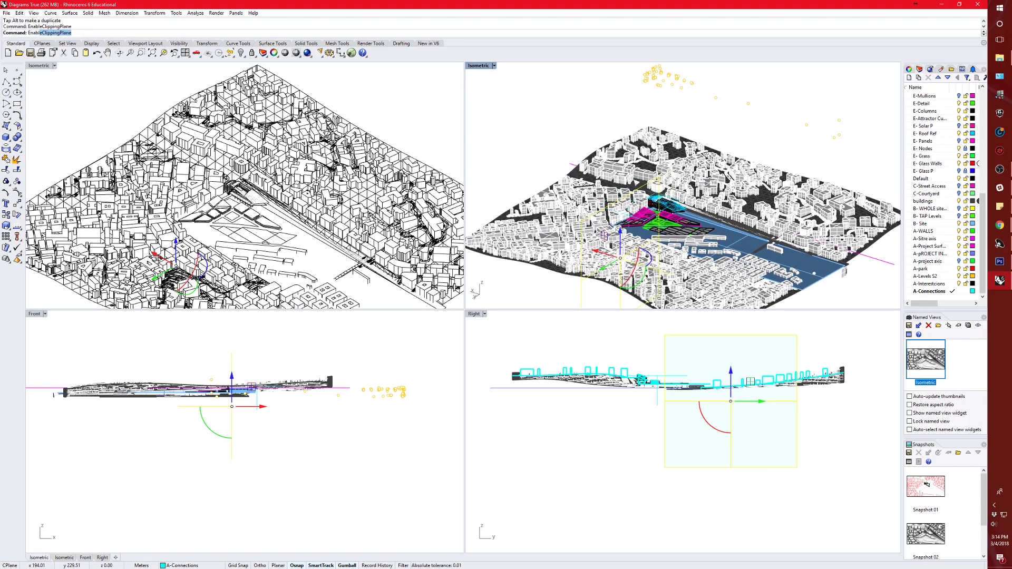
right_click_drag(569, 216, 683, 226)
scroll(683, 225, "up", 5)
scroll(683, 226, "up", 6)
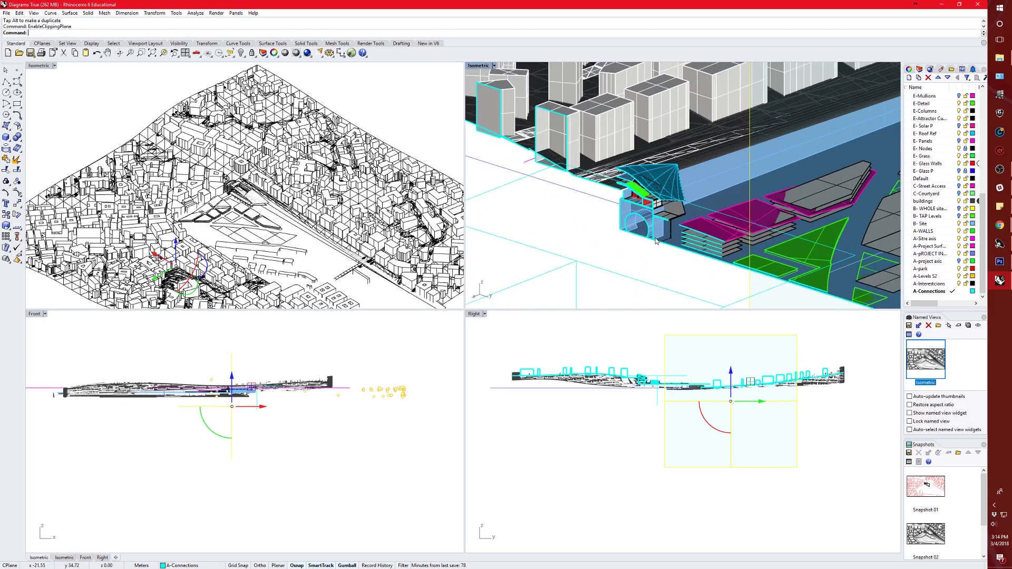
scroll(520, 138, "up", 2)
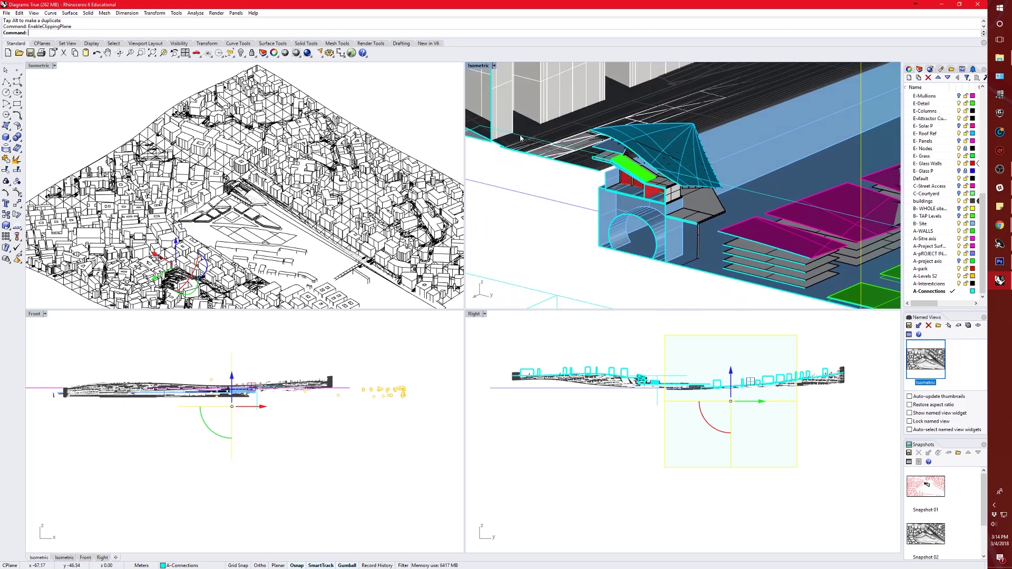
Step: Set the shaded Isometric viewport's display mode to Clay Render, deselect the clipping plane and frame the building's cut closely
left_click(494, 66)
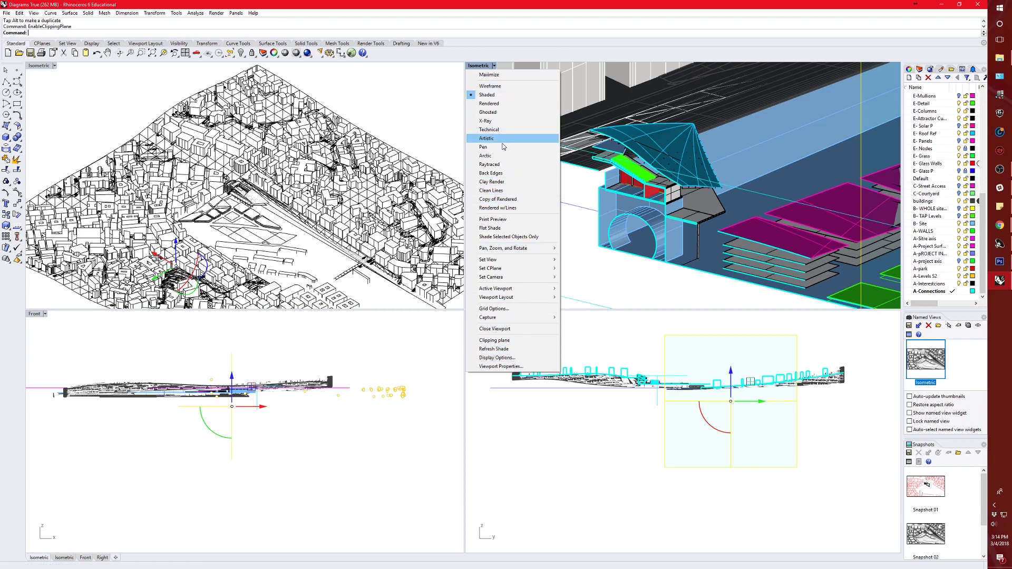
left_click(513, 184)
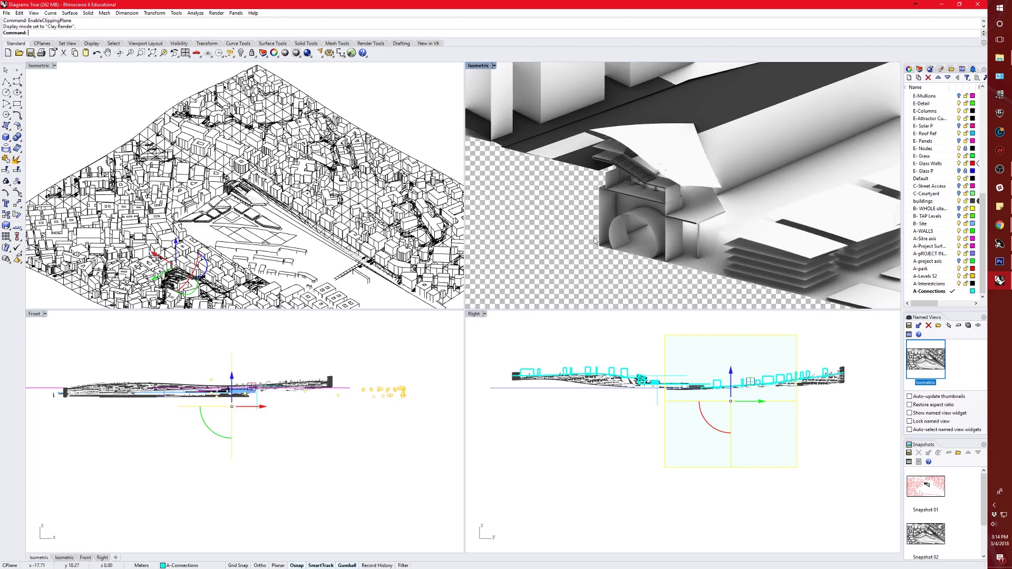
scroll(567, 236, "up", 2)
left_click(567, 237)
scroll(619, 232, "up", 3)
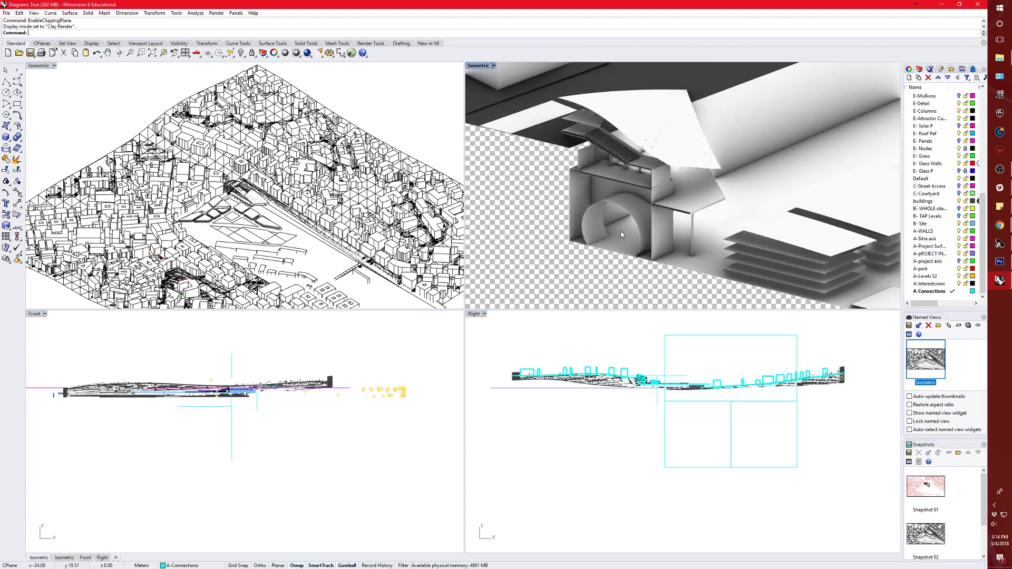
scroll(637, 227, "up", 2)
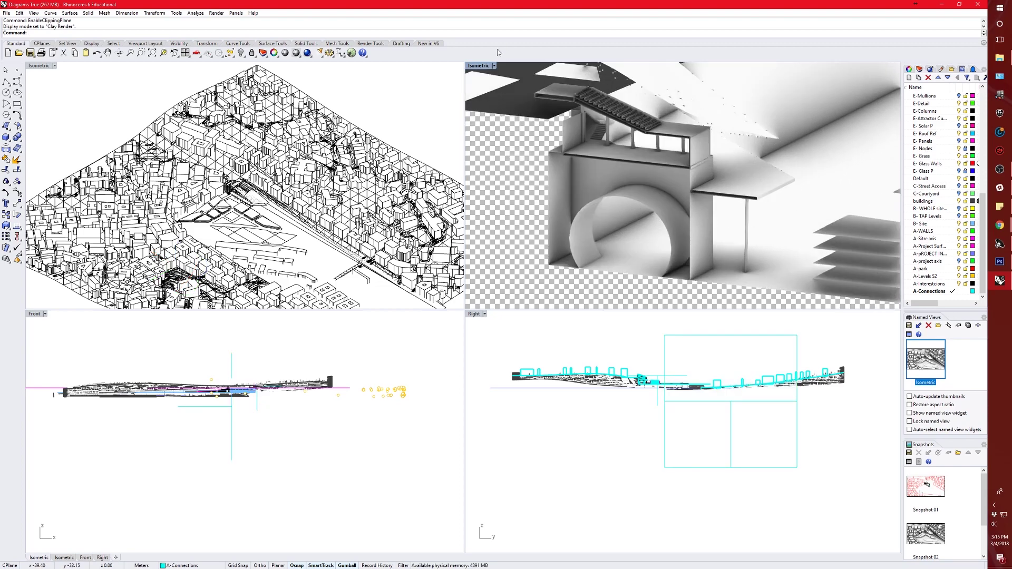
Step: Maximize the sectioned Isometric viewport in Rendered display mode, and switch back to the diagram in Photoshop
double_click(488, 66)
left_click(55, 65)
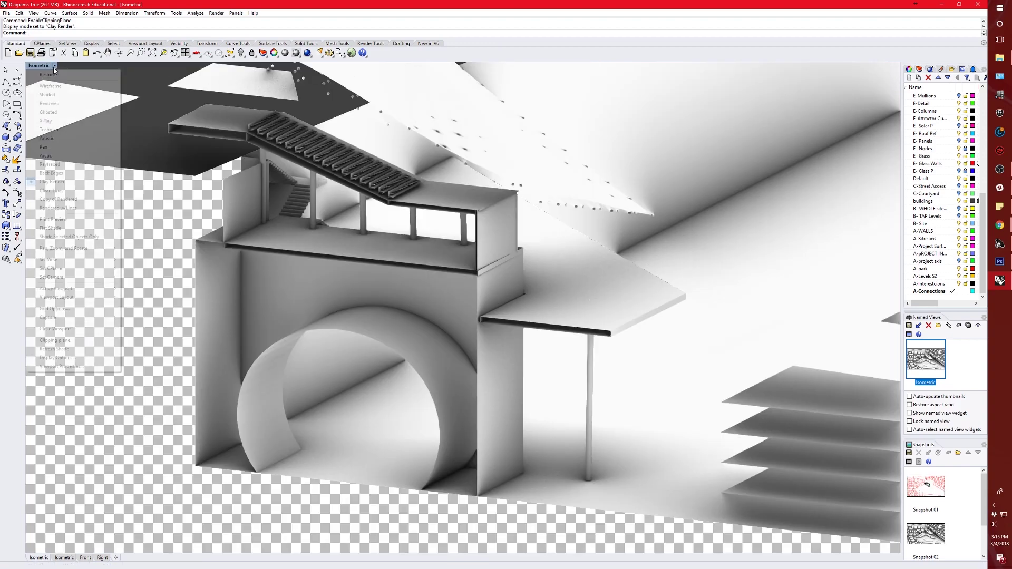
left_click(56, 104)
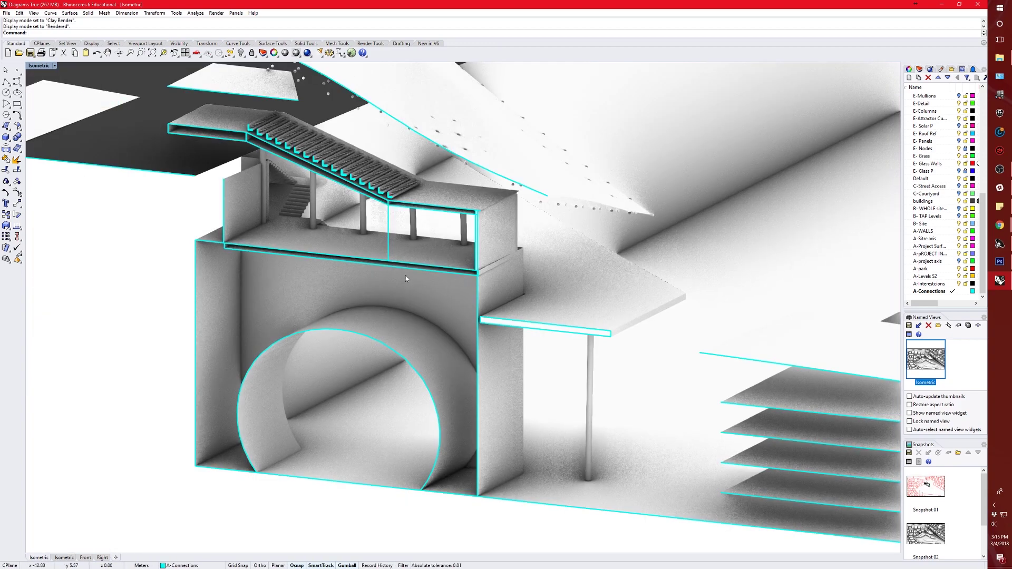
scroll(331, 420, "down", 3)
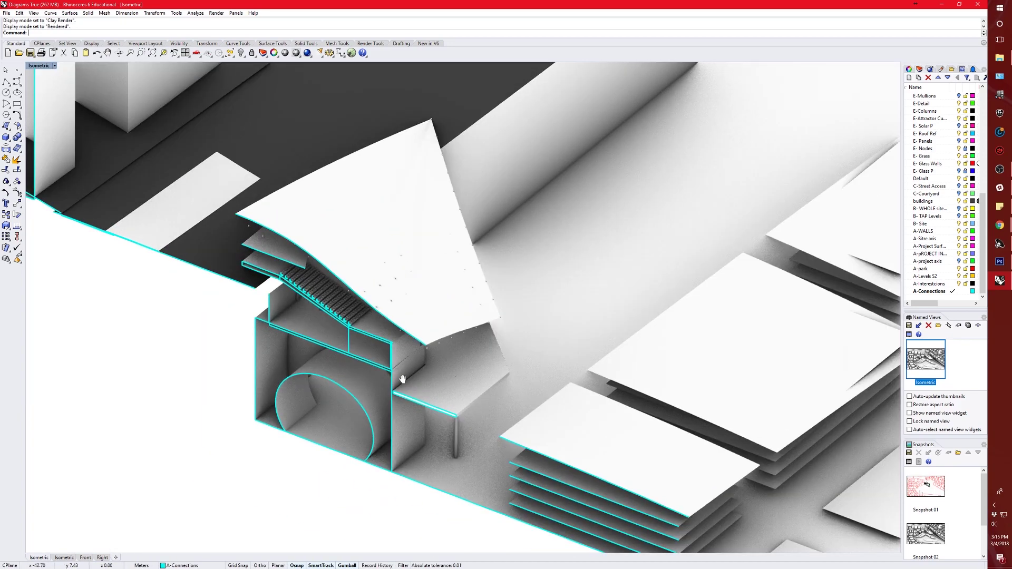
scroll(385, 386, "down", 5)
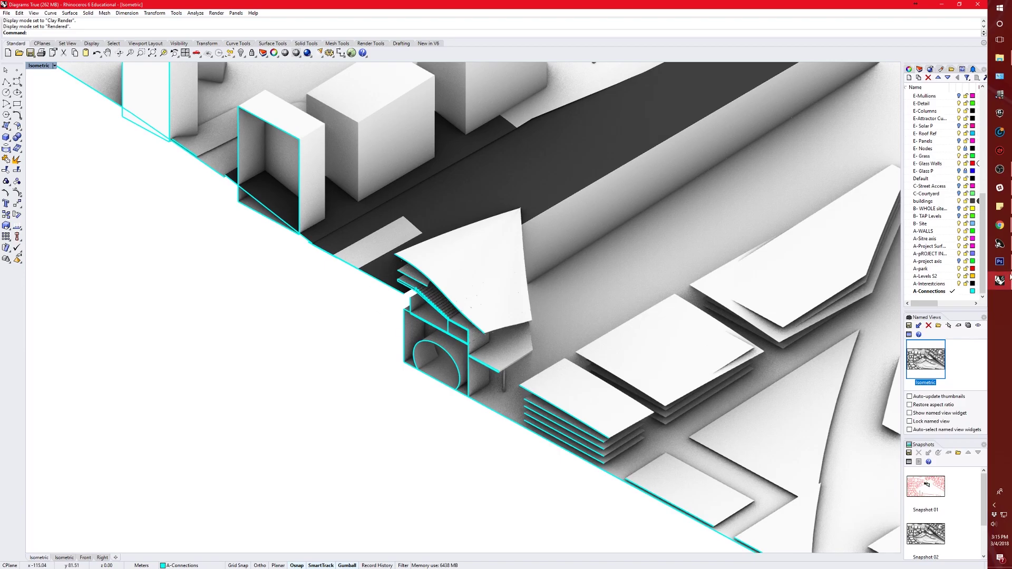
key("alt+Tab")
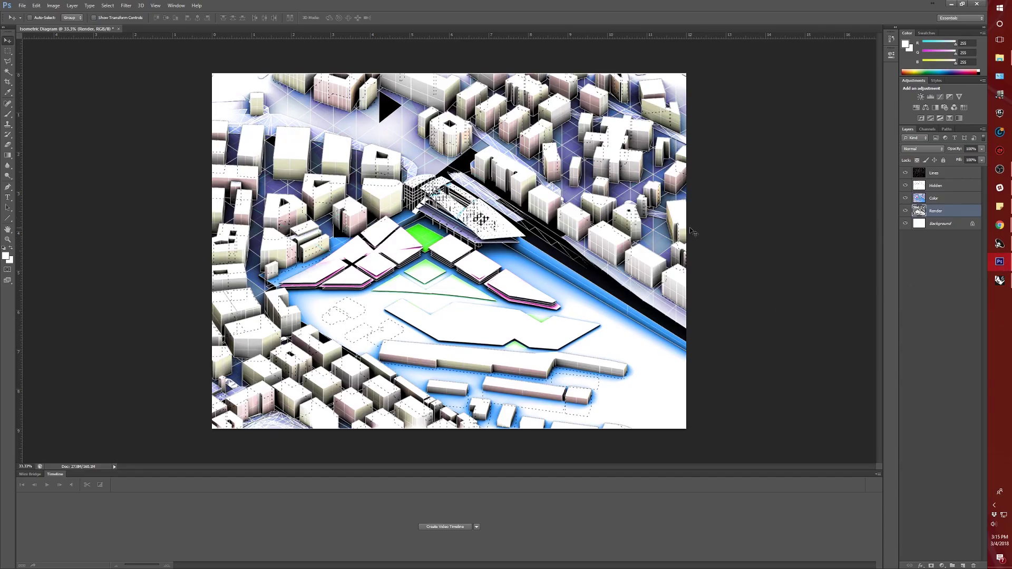